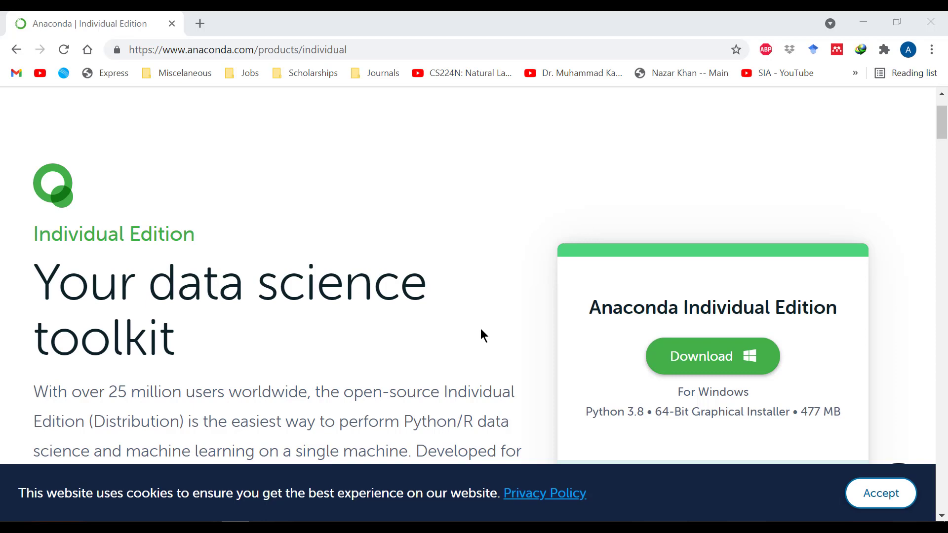
pyautogui.scroll(2, 482, 330)
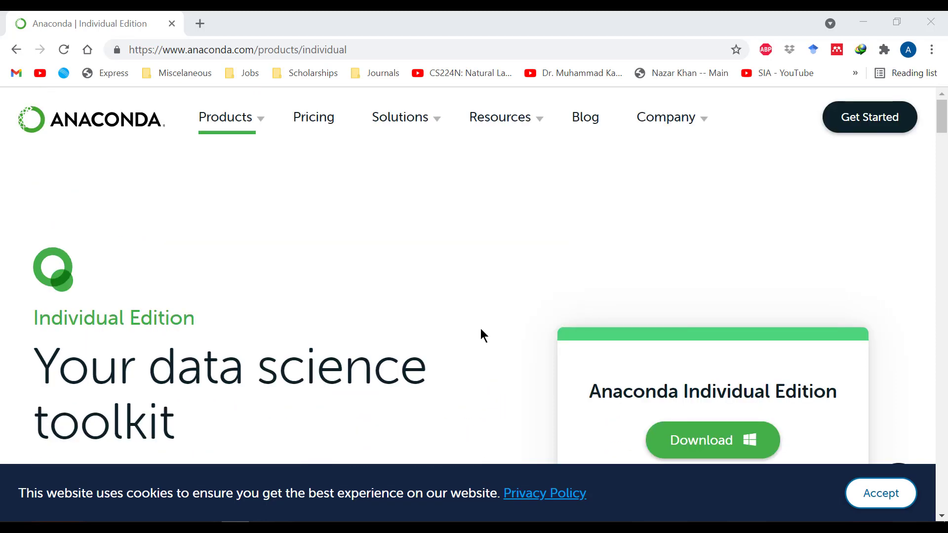
pyautogui.scroll(-3, 480, 329)
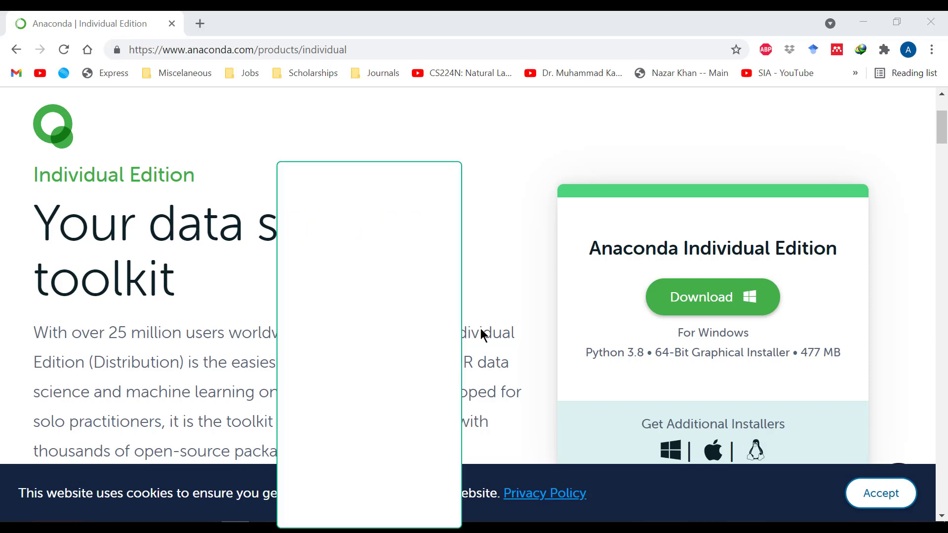
# Find Anaconda Navigator (anaconda3) on the computer and launch it
pyautogui.press('super')
pyautogui.write('anacon')
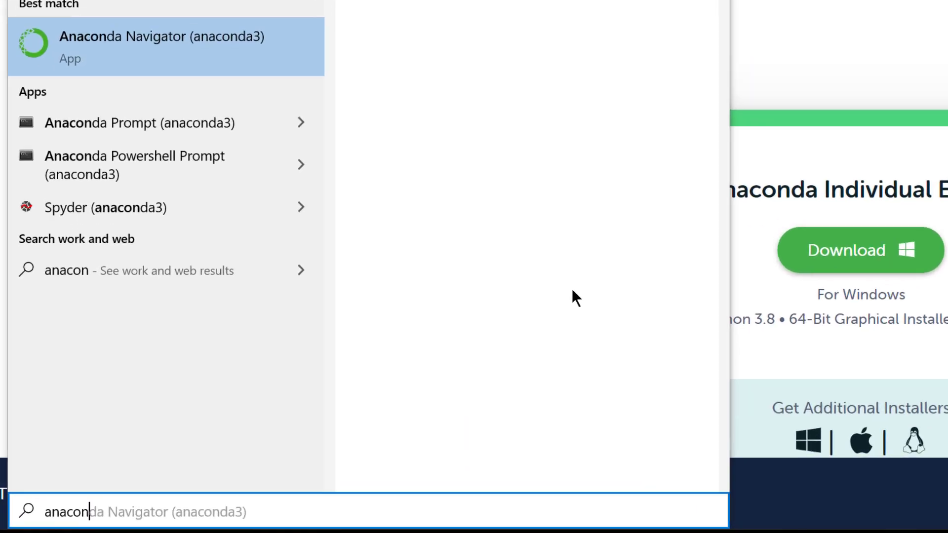
pyautogui.click(158, 38)
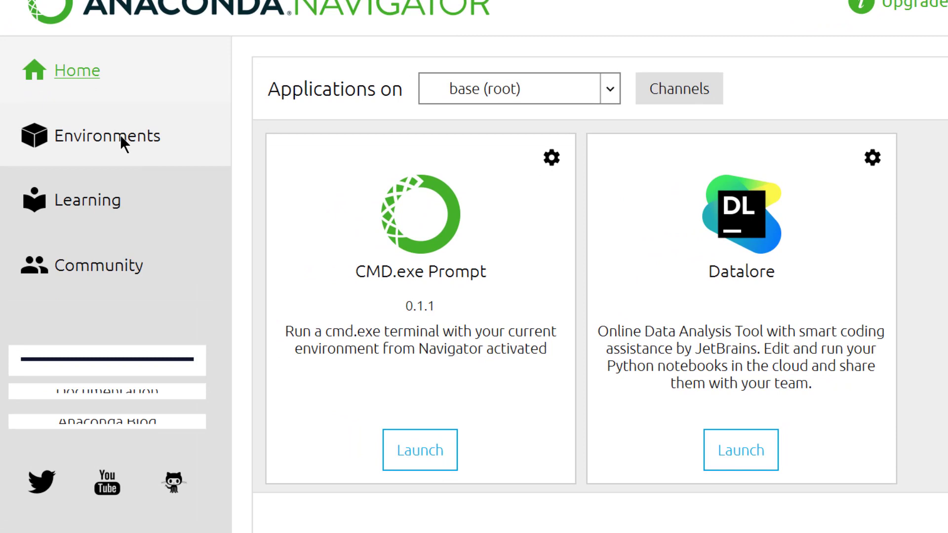
# Open a terminal for the base (root) environment in Anaconda Navigator
pyautogui.click(120, 135)
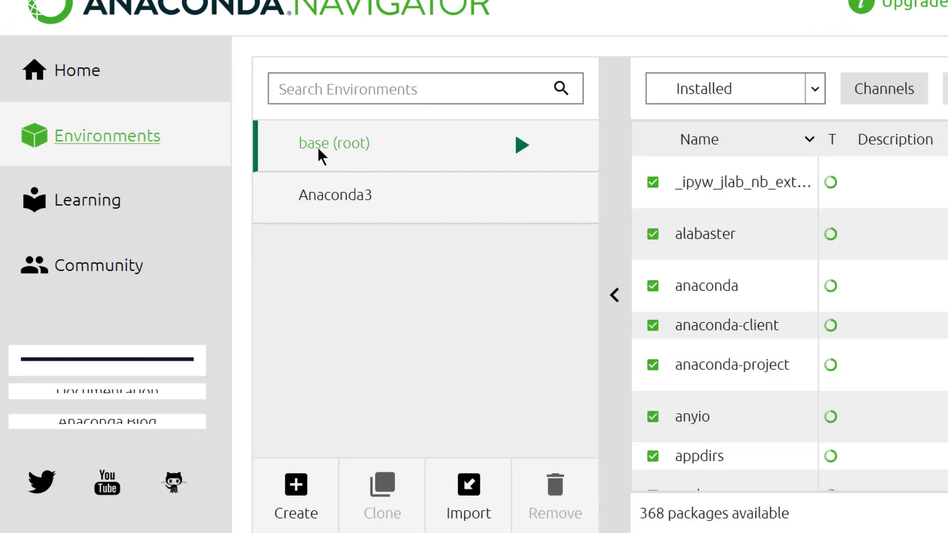
pyautogui.click(365, 138)
pyautogui.click(521, 150)
pyautogui.click(520, 144)
pyautogui.click(579, 145)
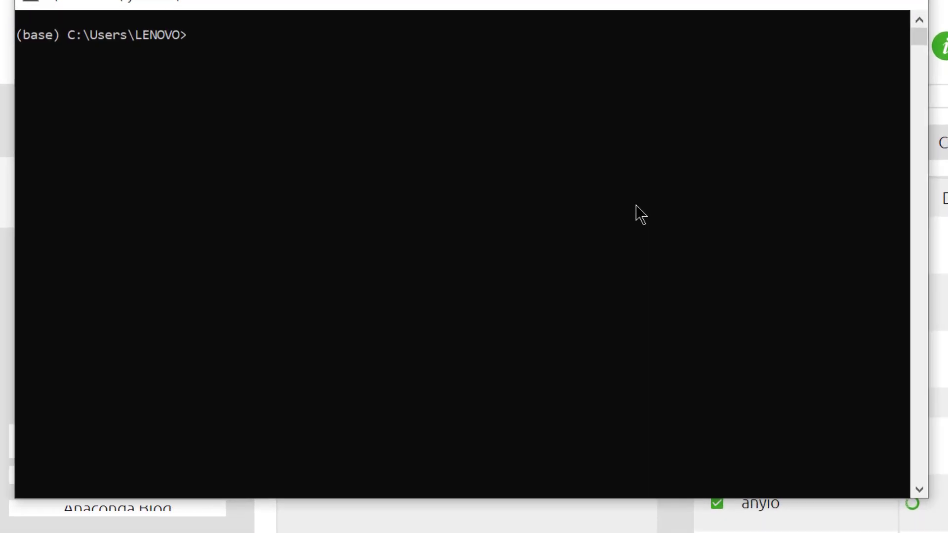
# Install the labelme package by running "pip install labelme" in the base environment's terminal
pyautogui.write('pip ins')
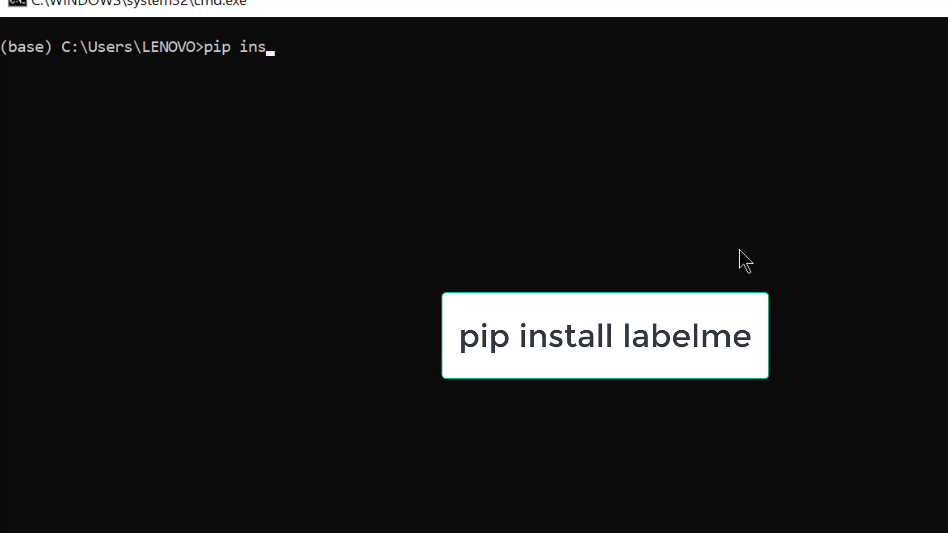
pyautogui.write('tall labelme')
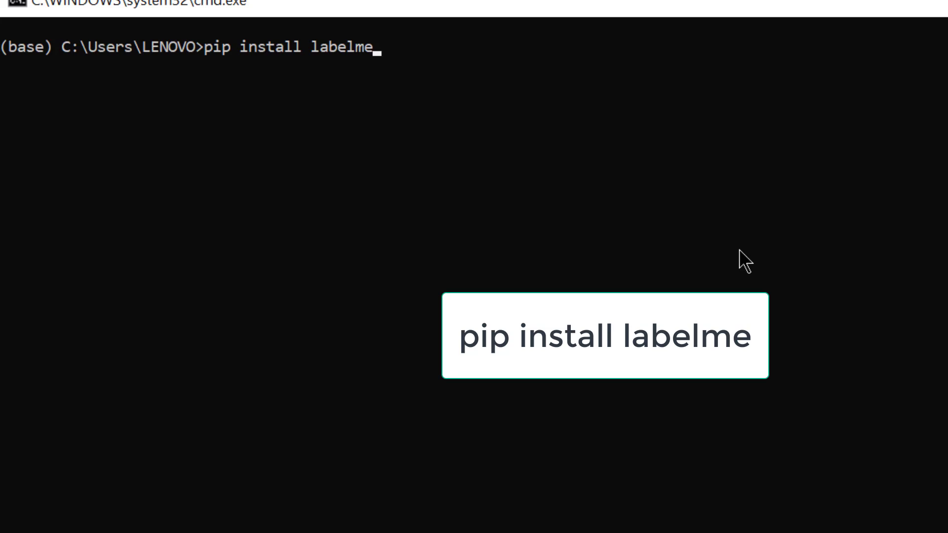
pyautogui.press('Return')
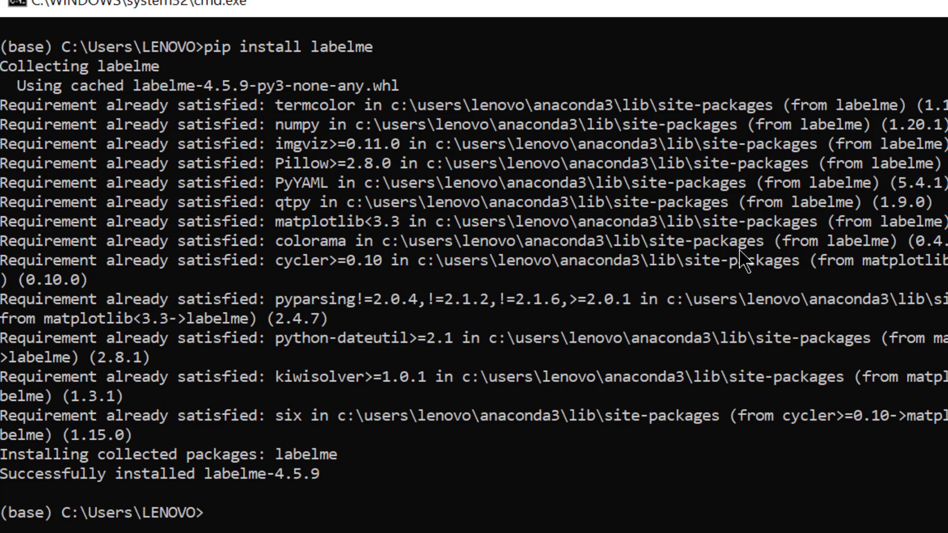
# Start the annotation tool by running the command "labelme" in the terminal
pyautogui.write('labe')
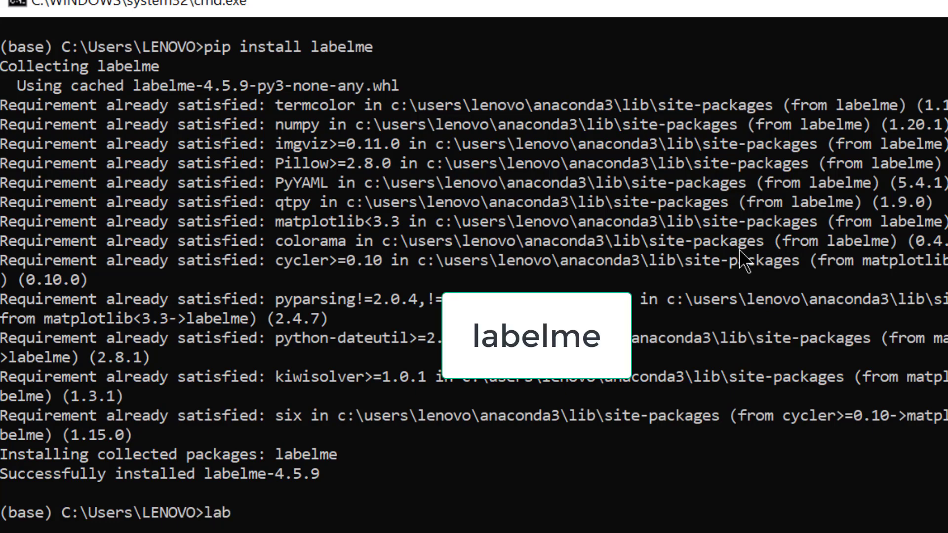
pyautogui.write('le')
pyautogui.press('BackSpace')
pyautogui.write('me')
pyautogui.press('Return')
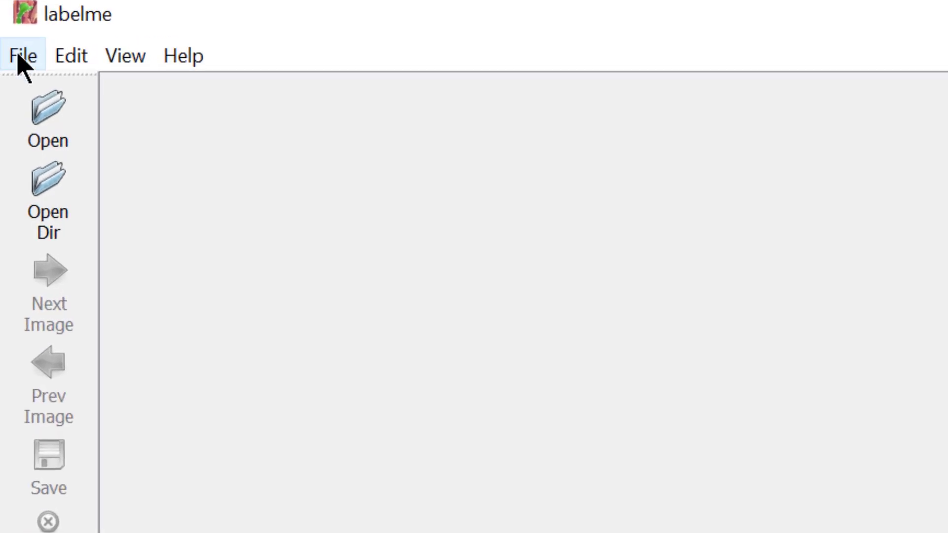
# Turn off Save With Image Data and turn on Save Automatically in labelme
pyautogui.click(18, 56)
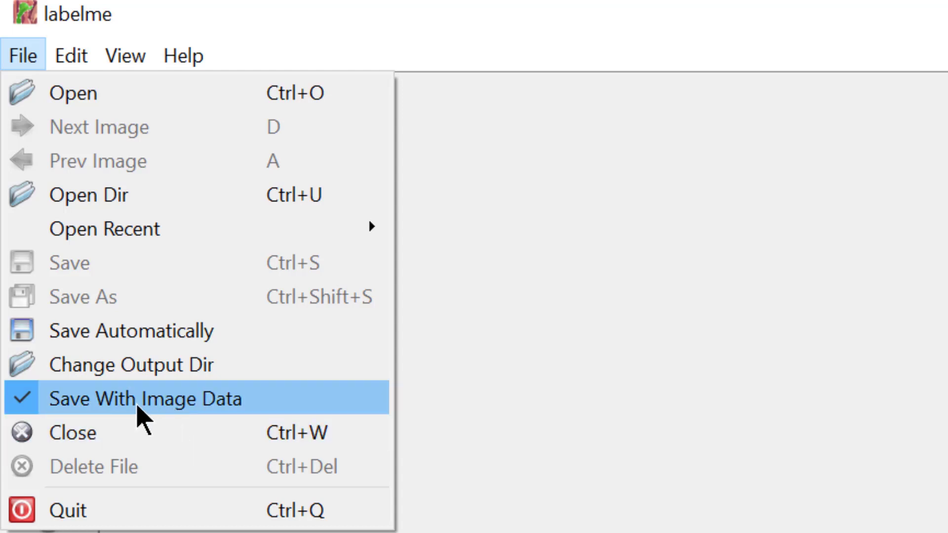
pyautogui.click(138, 406)
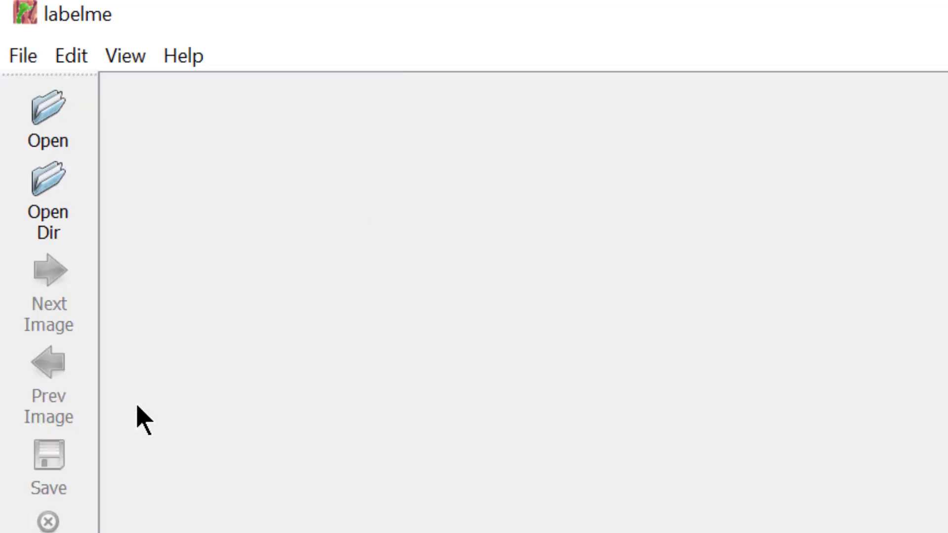
pyautogui.click(23, 57)
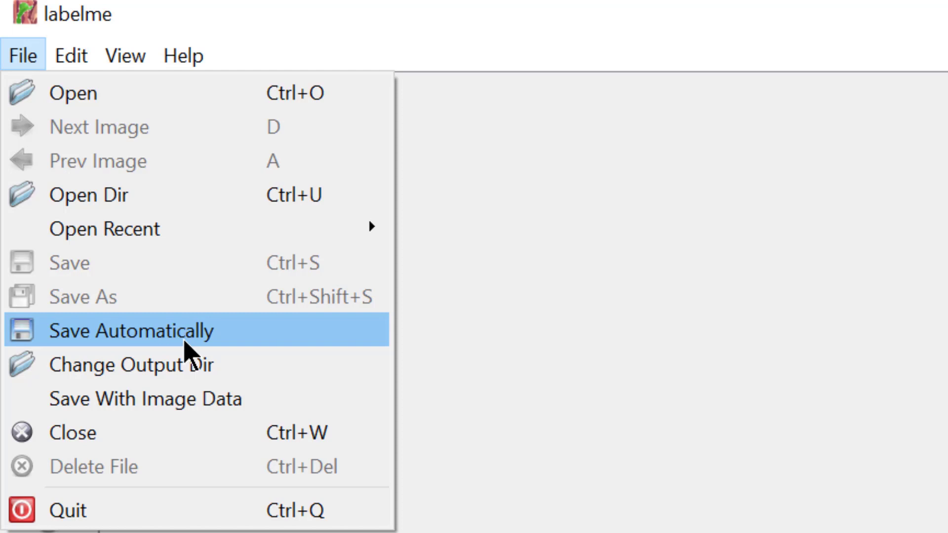
pyautogui.click(186, 340)
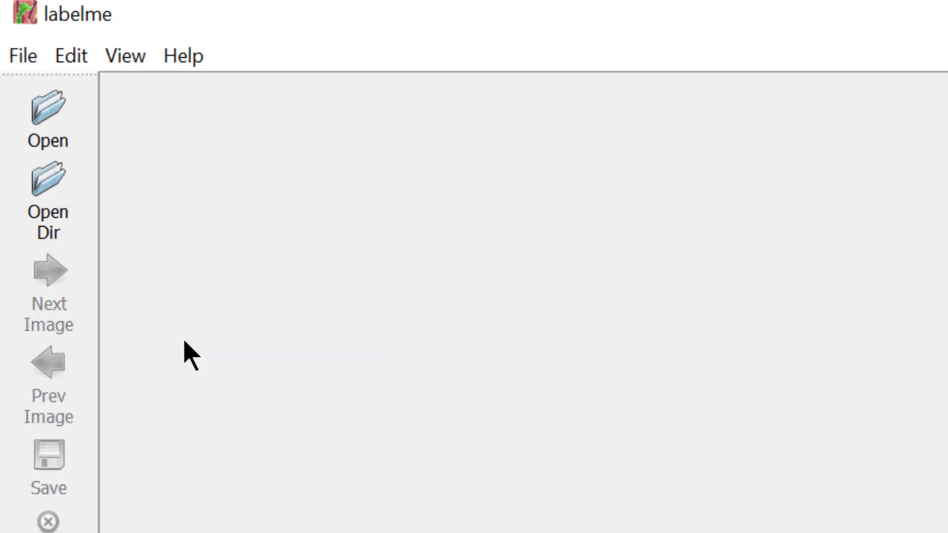
# Examine the Images and Annotation subfolders of the Dataset folder on the desktop in File Explorer
pyautogui.click(18, 48)
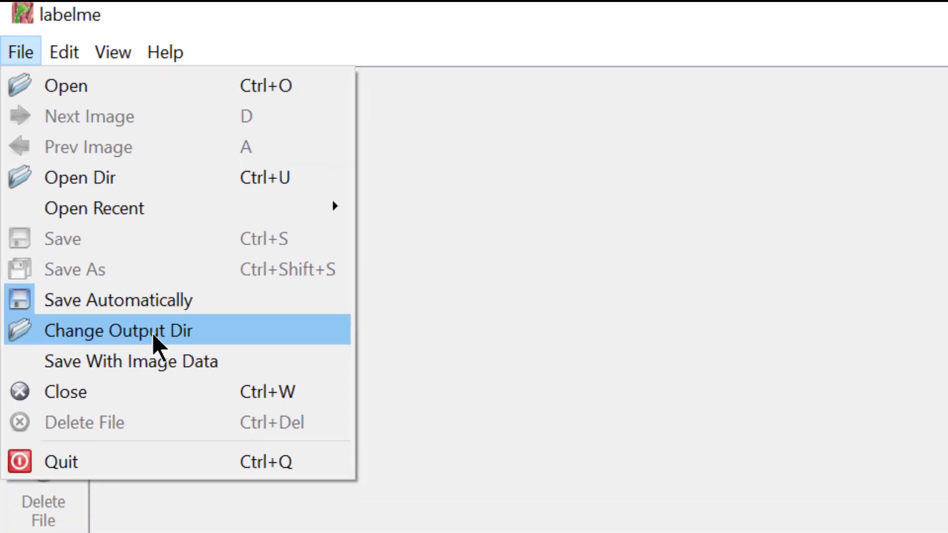
pyautogui.click(258, 458)
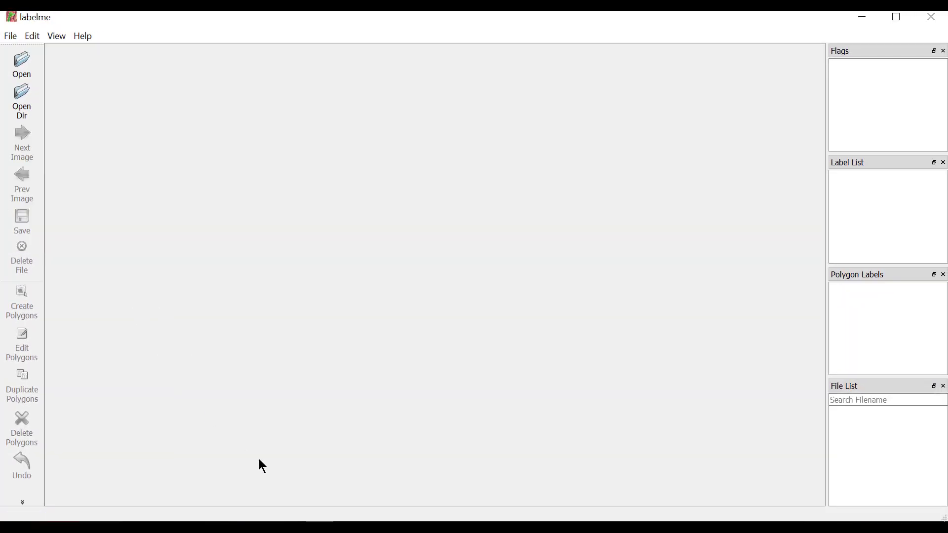
pyautogui.press('super+d')
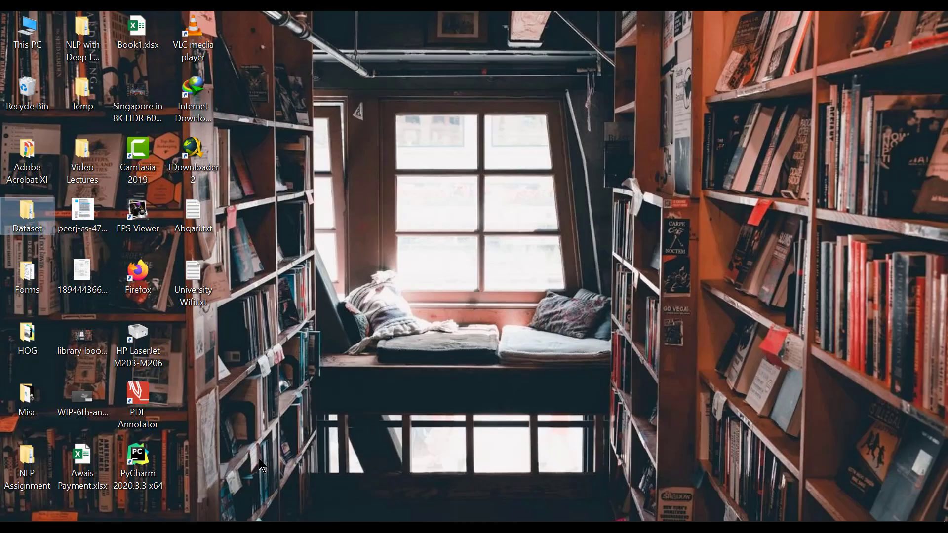
pyautogui.doubleClick(42, 218)
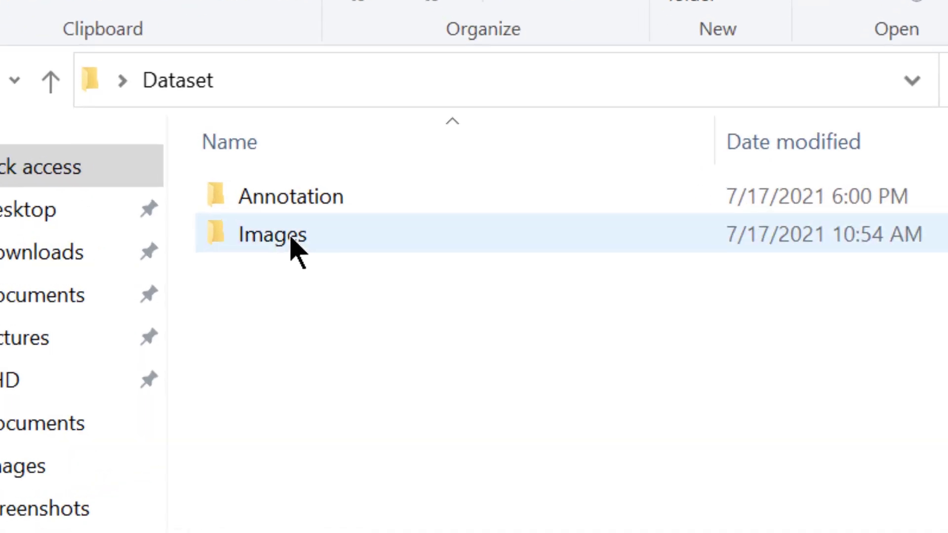
pyautogui.doubleClick(447, 253)
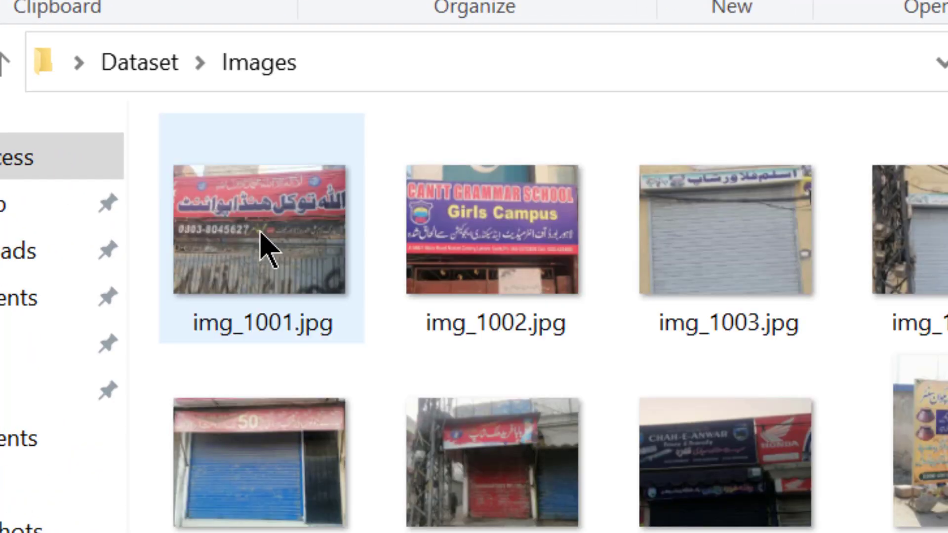
pyautogui.hotkey('alt', 'Left')
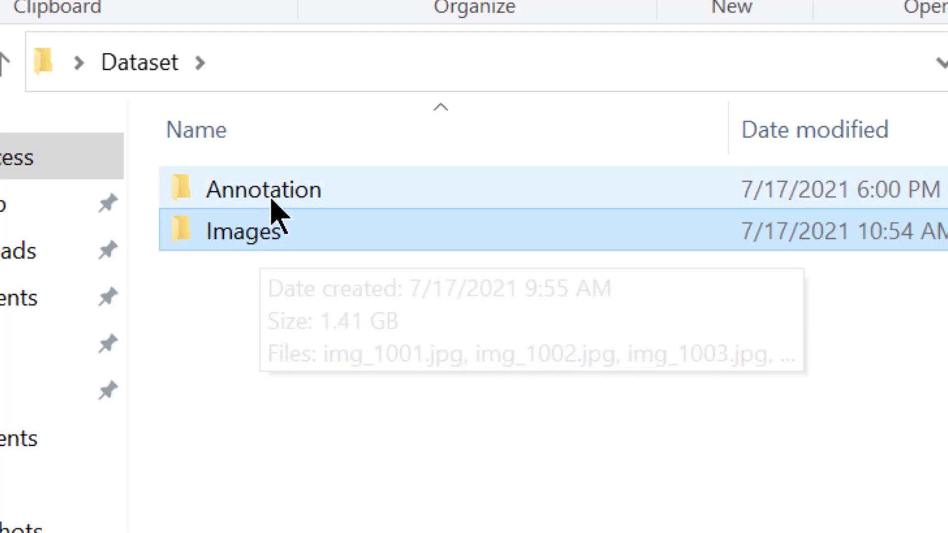
pyautogui.doubleClick(274, 198)
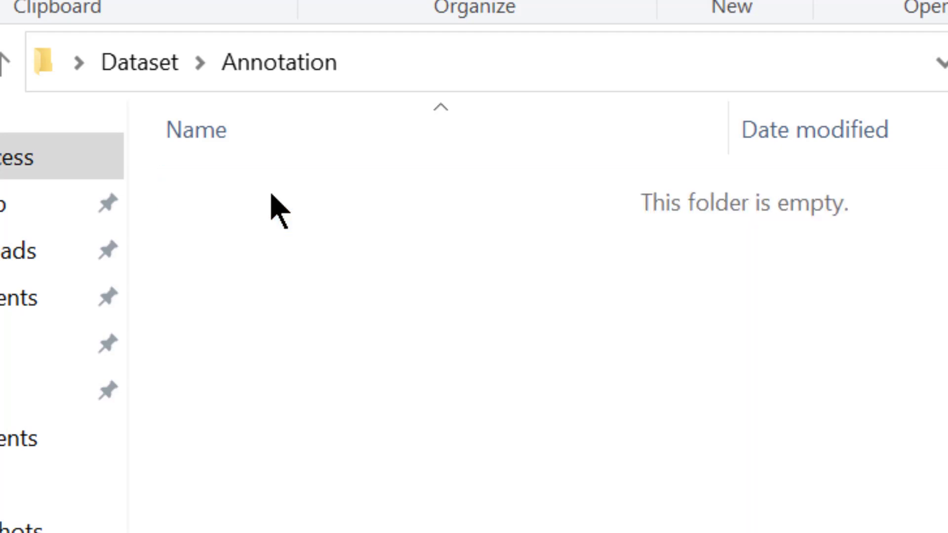
pyautogui.hotkey('alt', 'Left')
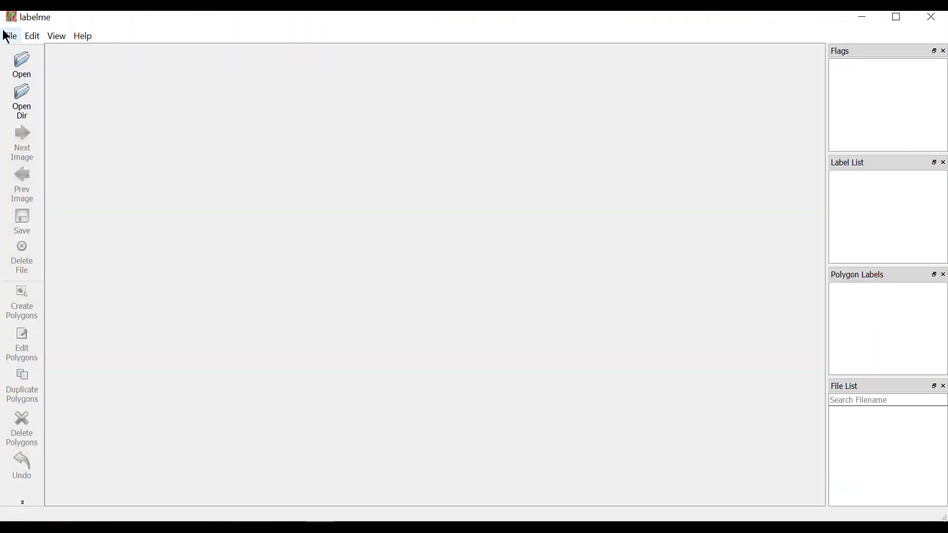
# Switch back to labelme and set the annotation output directory to the Annotation folder inside Desktop > Dataset
pyautogui.click(11, 40)
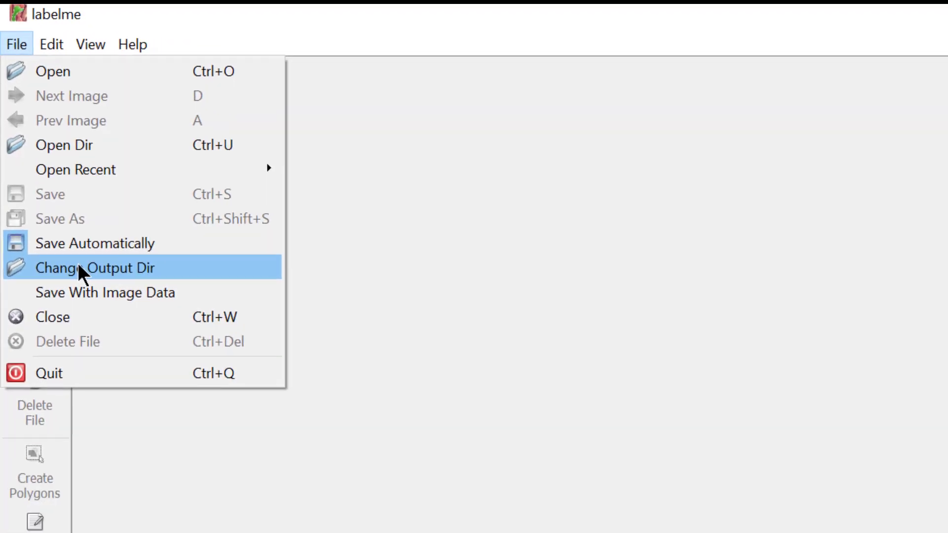
pyautogui.click(80, 267)
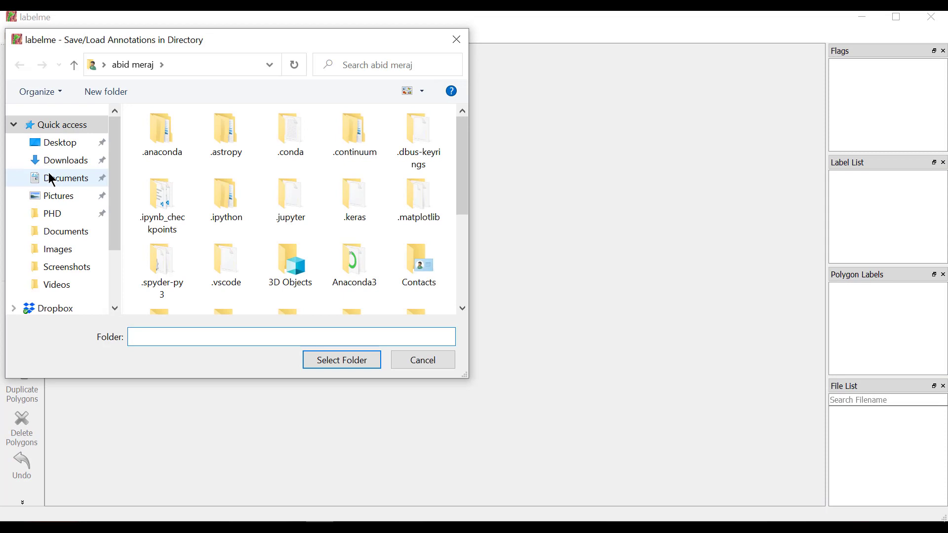
pyautogui.click(56, 143)
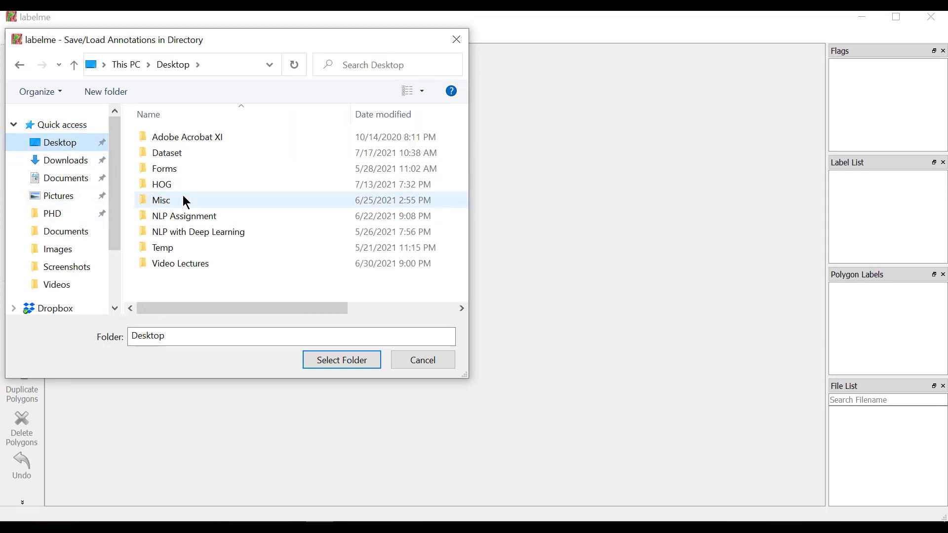
pyautogui.doubleClick(173, 155)
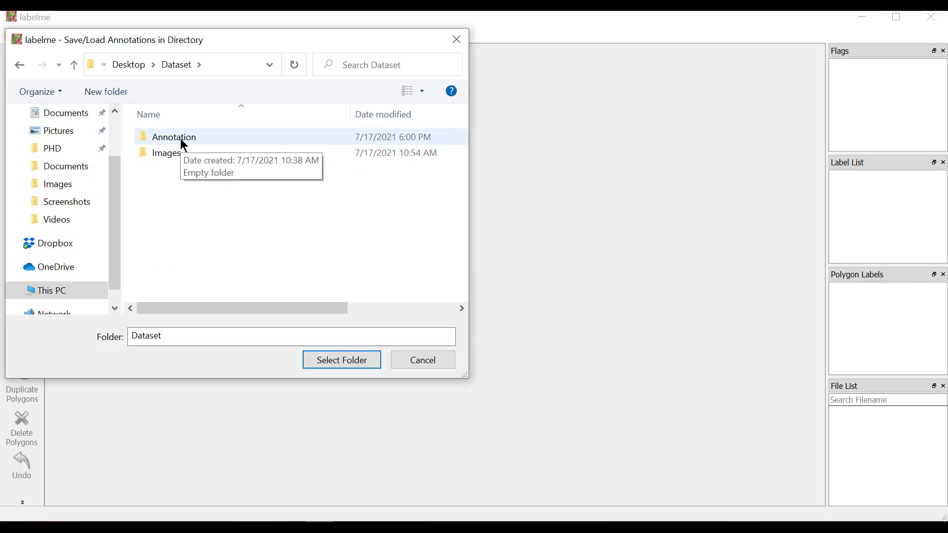
pyautogui.click(180, 138)
pyautogui.click(328, 364)
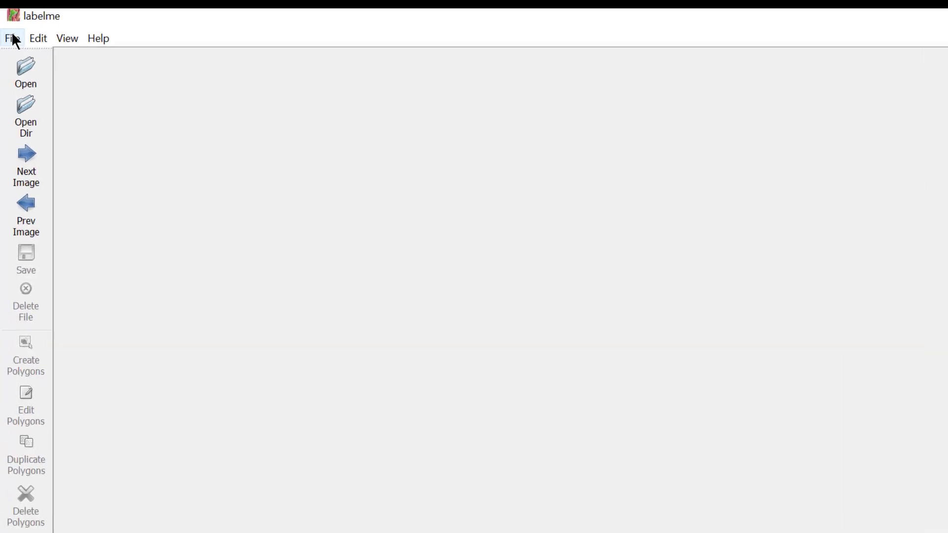
# Open the Images folder inside Desktop > Dataset as the image directory to annotate
pyautogui.click(13, 40)
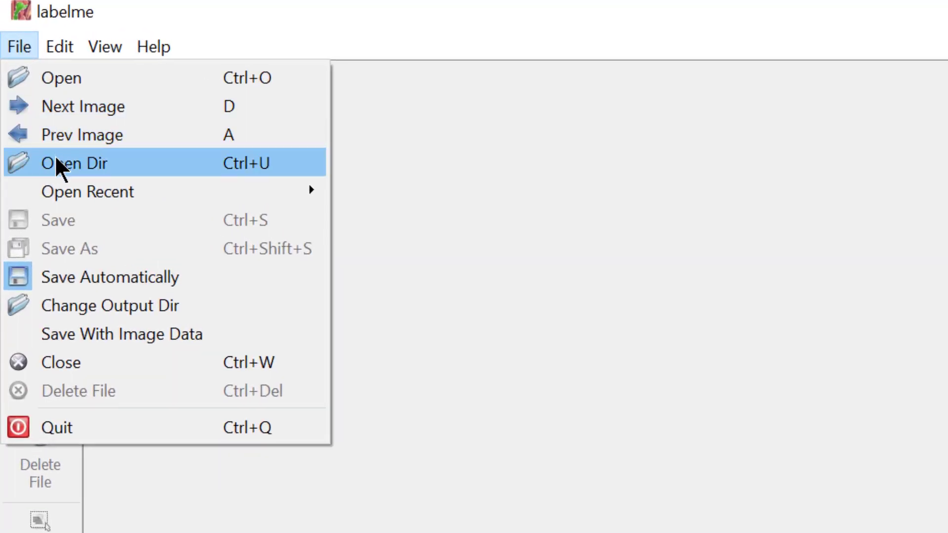
pyautogui.click(90, 166)
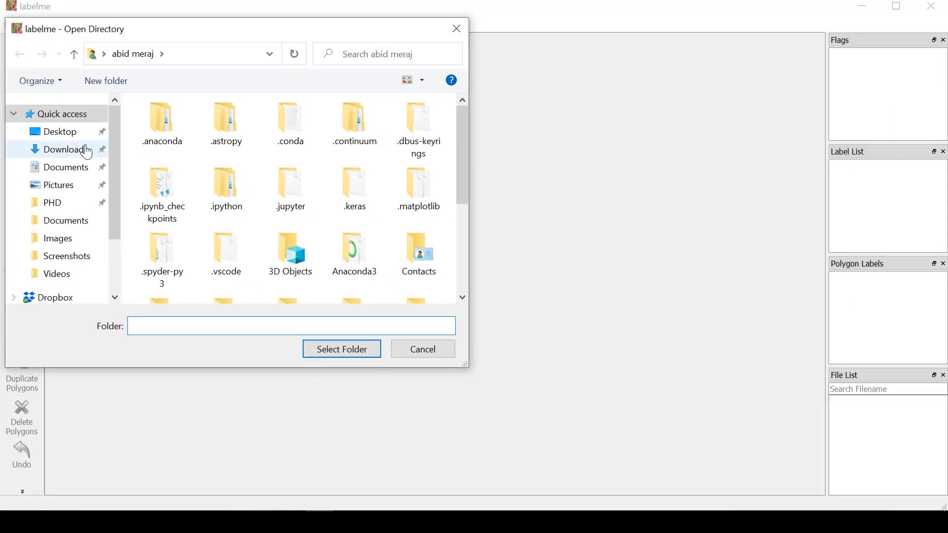
pyautogui.click(79, 134)
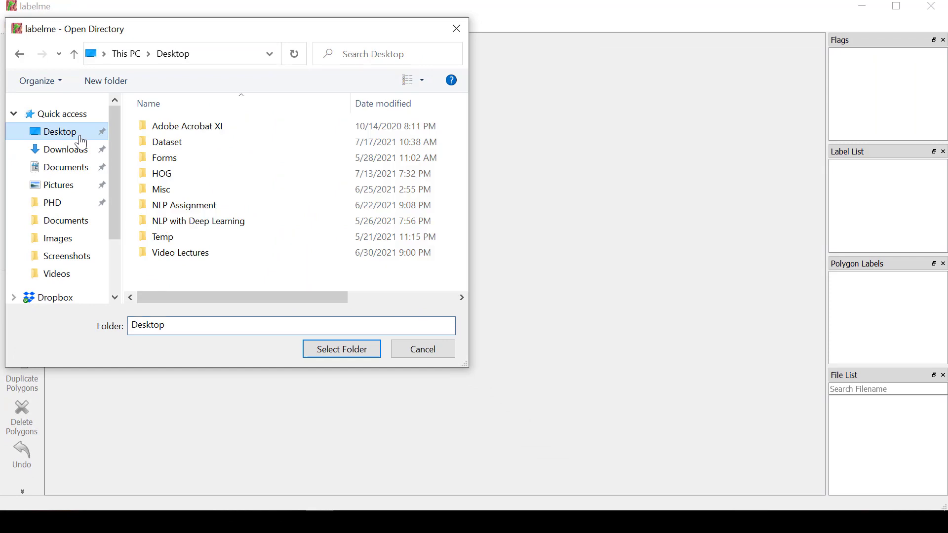
pyautogui.doubleClick(179, 144)
pyautogui.click(175, 143)
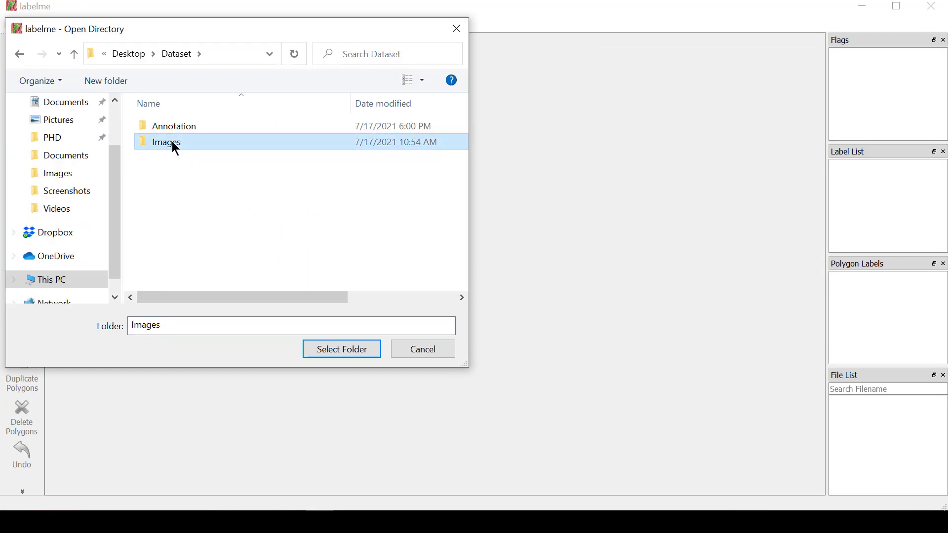
pyautogui.click(340, 353)
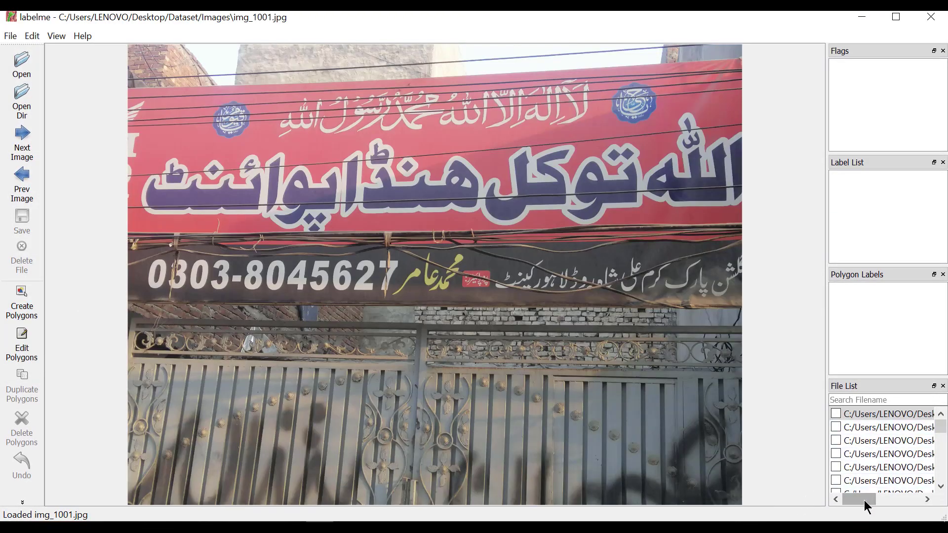
# Widen the area holding the file list so more of each image path shows
pyautogui.moveTo(940, 427)
pyautogui.mouseDown()
pyautogui.moveTo(944, 444)
pyautogui.moveTo(941, 425)
pyautogui.mouseUp()
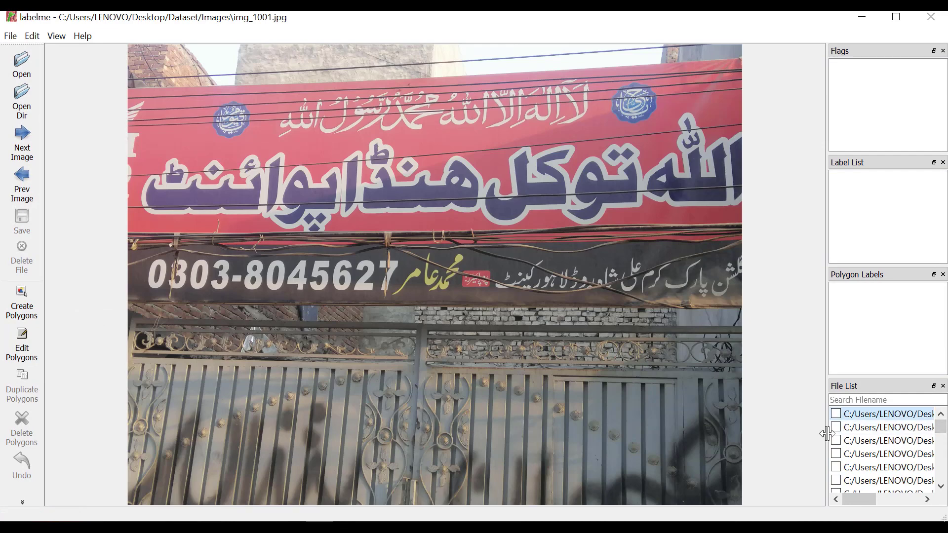
pyautogui.moveTo(827, 433); pyautogui.dragTo(777, 433)
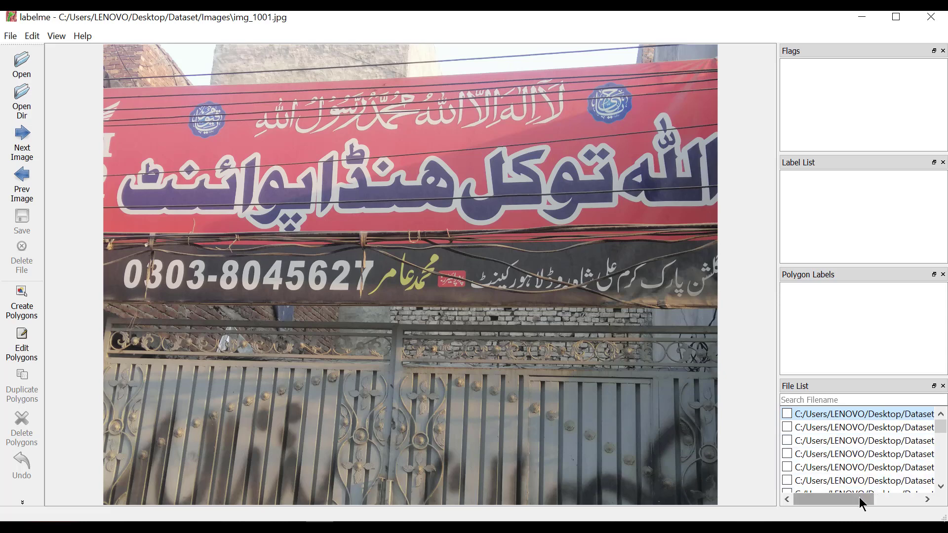
# Launch Notepad and maximize its empty document for writing labelling notes
pyautogui.moveTo(860, 500); pyautogui.dragTo(923, 500)
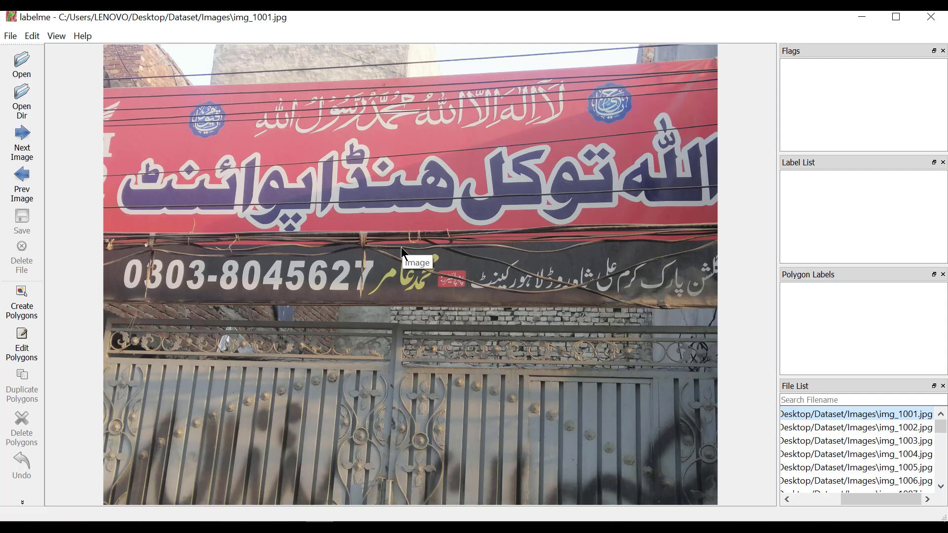
pyautogui.press('super+r')
pyautogui.write('notepad')
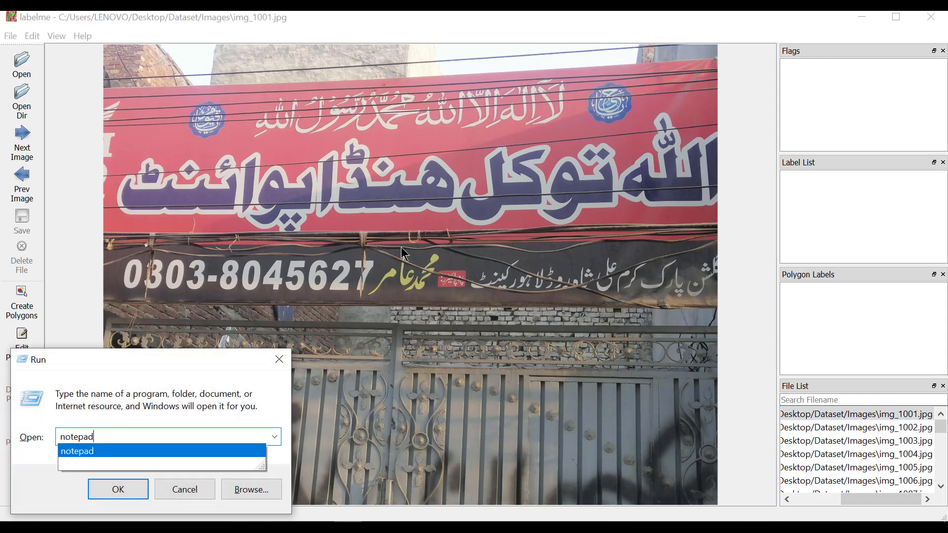
pyautogui.press('Return')
pyautogui.hotkey('alt', 'space')
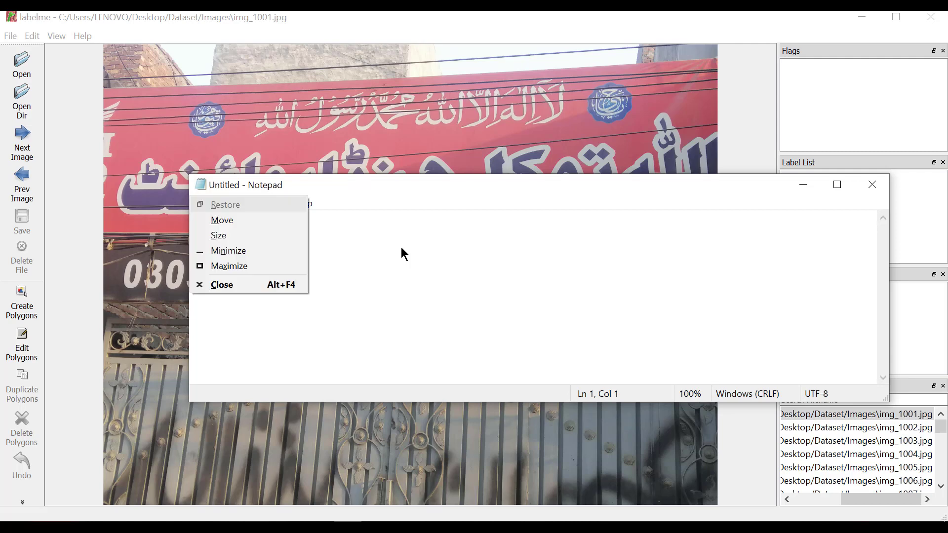
pyautogui.press('x')
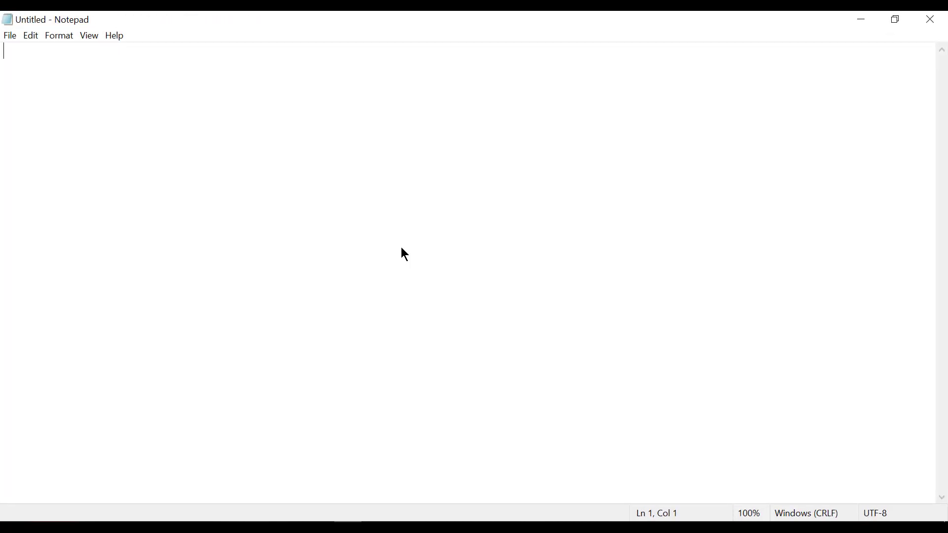
# List the languages Urdu, English and Arabic on separate lines of the note
pyautogui.write('Urdu')
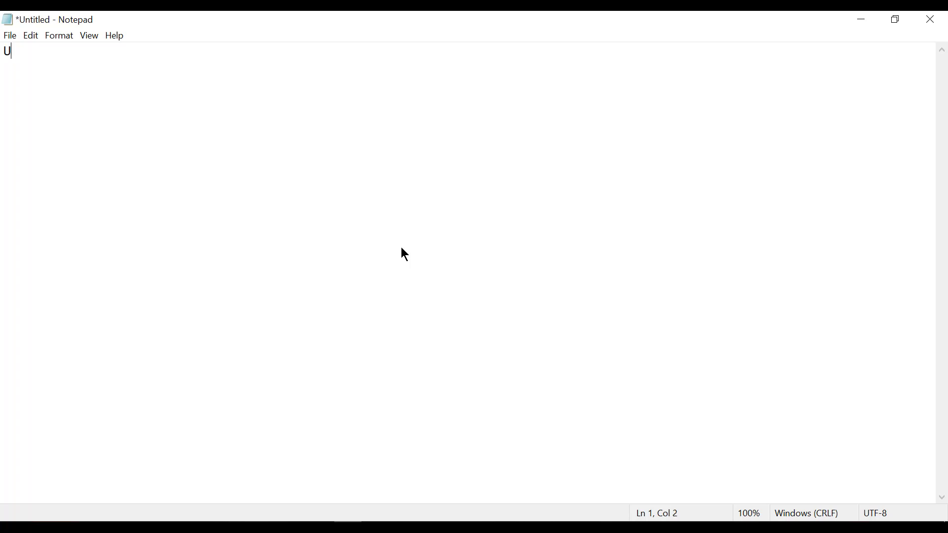
pyautogui.press('Return')
pyautogui.write('English')
pyautogui.press('Return')
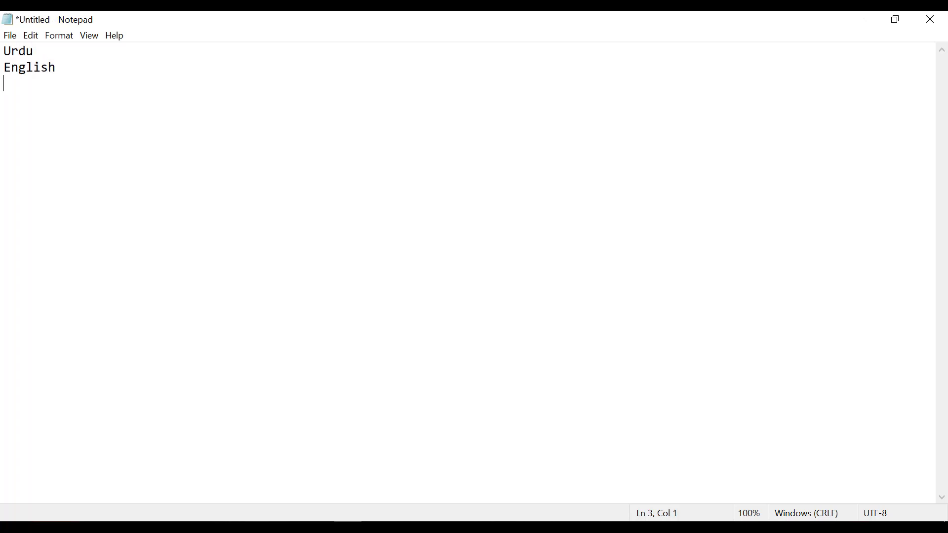
pyautogui.write('Arabic')
# Add a second tab-aligned column with the labels Urdu, Latin and Arabic beside the three languages
pyautogui.click(59, 47)
pyautogui.press('Tab')
pyautogui.press('Tab')
pyautogui.write('Urdu')
pyautogui.press('Down')
pyautogui.press('Tab')
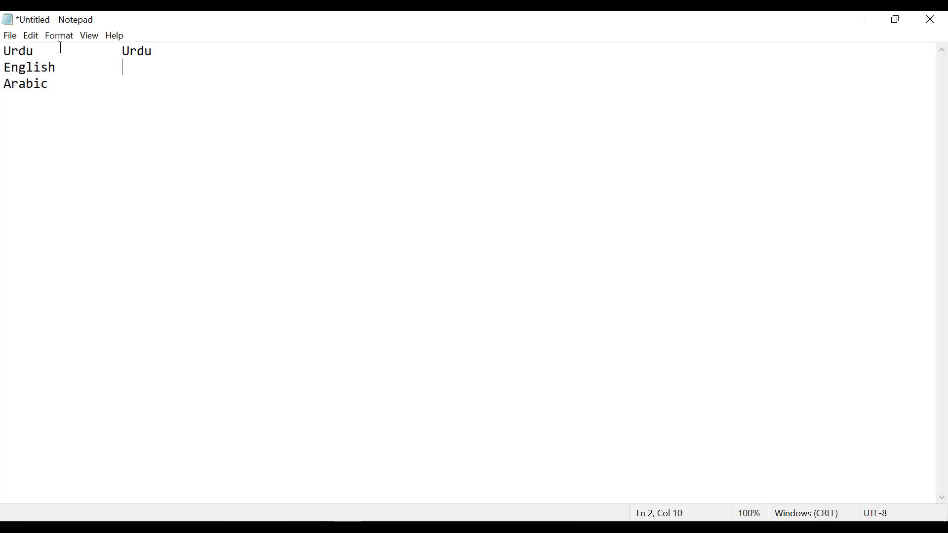
pyautogui.write('Latin')
pyautogui.press('Down')
pyautogui.press('Tab')
pyautogui.write('Arabic')
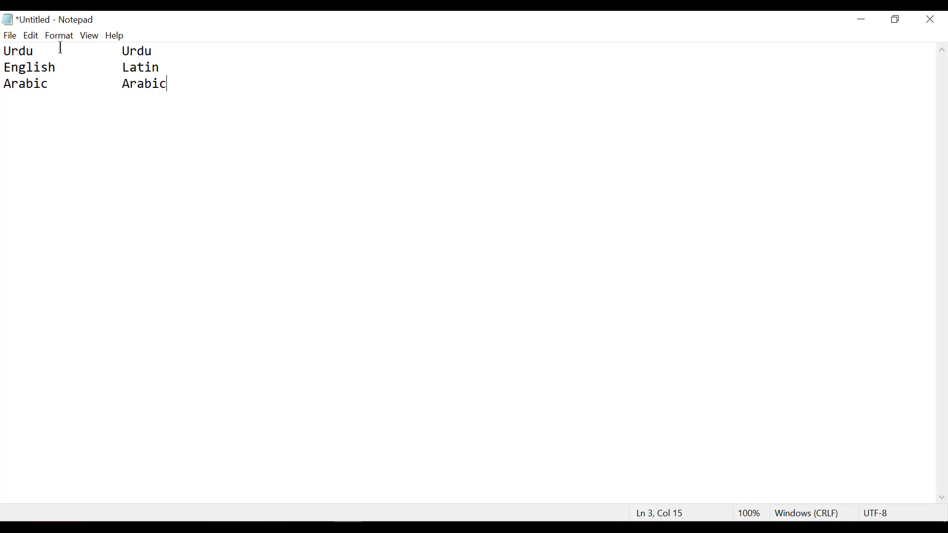
# Add "Word Level" as a third-column entry on the Urdu line
pyautogui.hotkey('ctrl', 'Home')
pyautogui.press('Tab')
pyautogui.press('Tab')
pyautogui.write('Word Level')
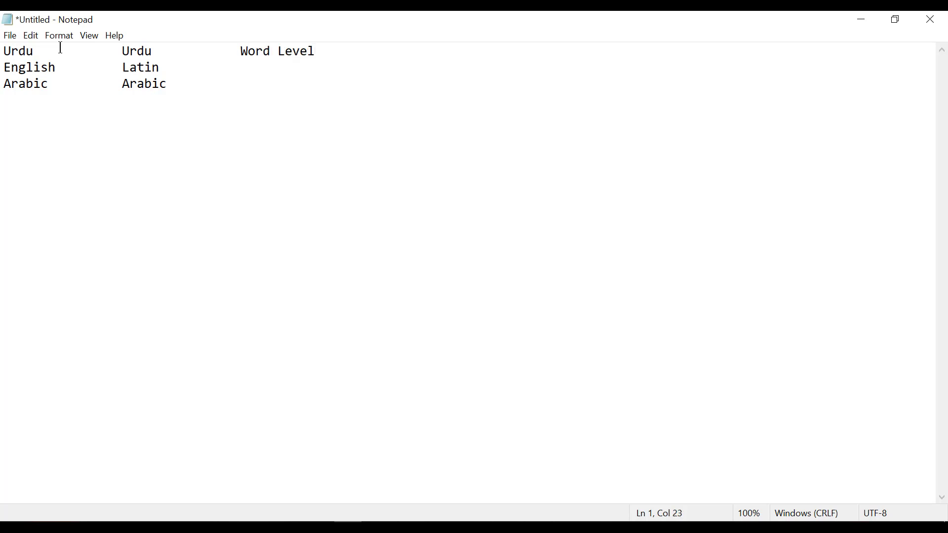
pyautogui.press('Down')
# Switch to labelme and outline the purple word پوائنٹ on the red banner with a closed polygon labelled Urdu
pyautogui.hotkey('alt', 'Tab')
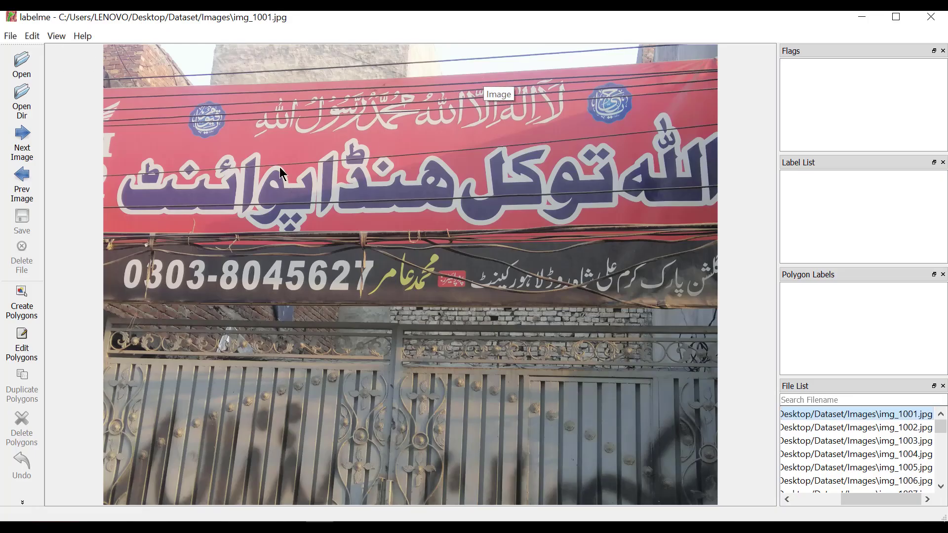
pyautogui.click(23, 296)
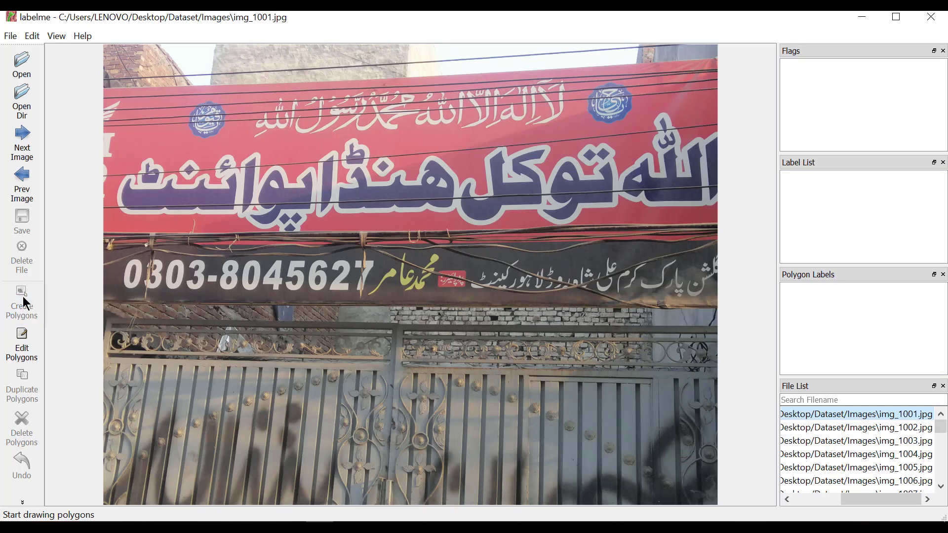
pyautogui.click(314, 232)
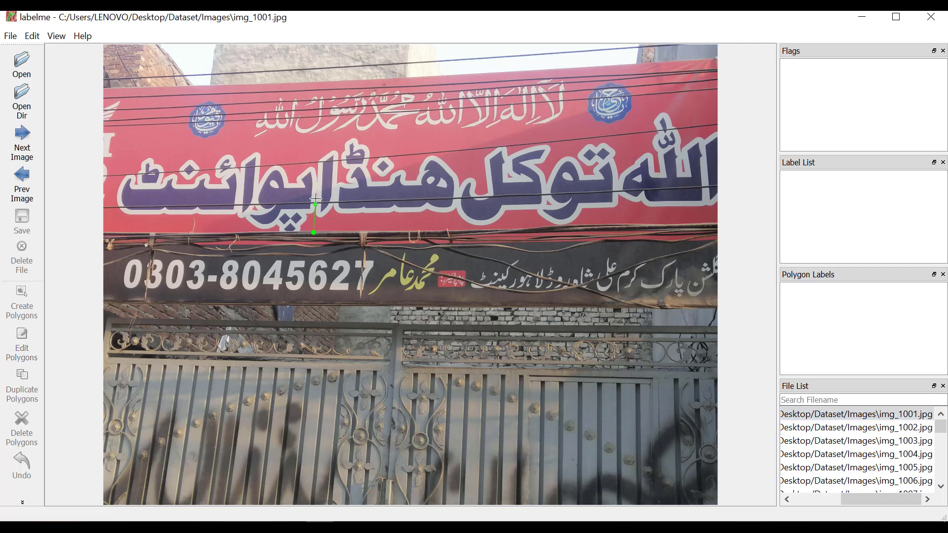
pyautogui.click(316, 159)
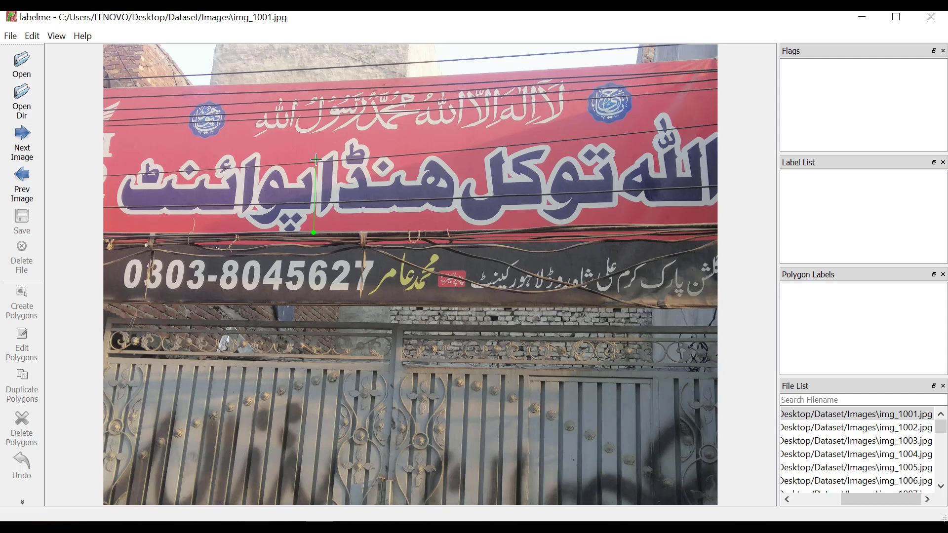
pyautogui.click(261, 163)
pyautogui.click(261, 149)
pyautogui.click(200, 150)
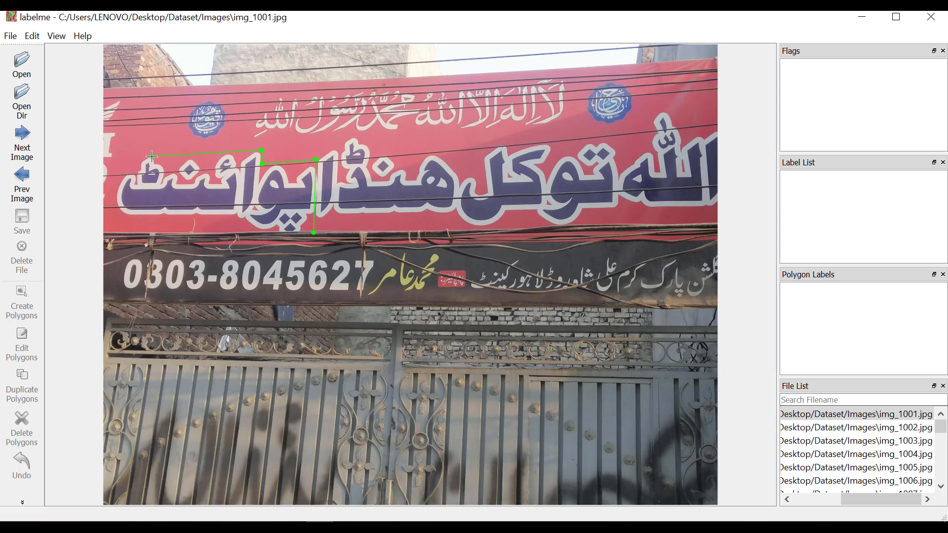
pyautogui.click(115, 216)
pyautogui.click(238, 217)
pyautogui.click(265, 234)
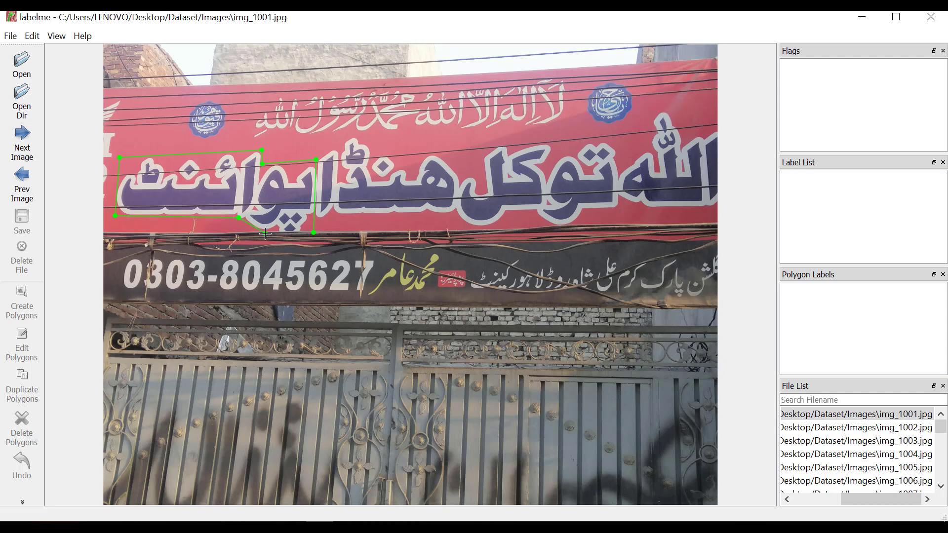
pyautogui.click(314, 232)
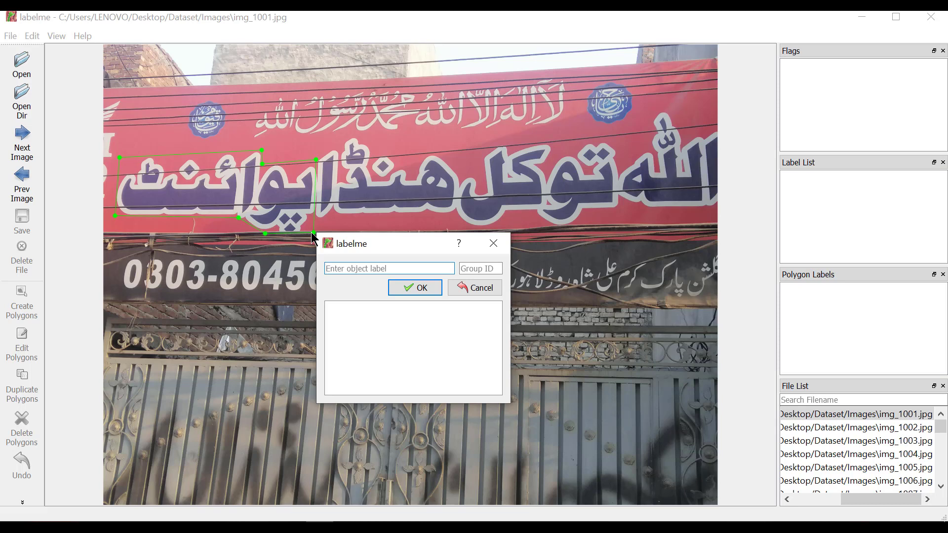
pyautogui.write('Urdu')
pyautogui.press('Return')
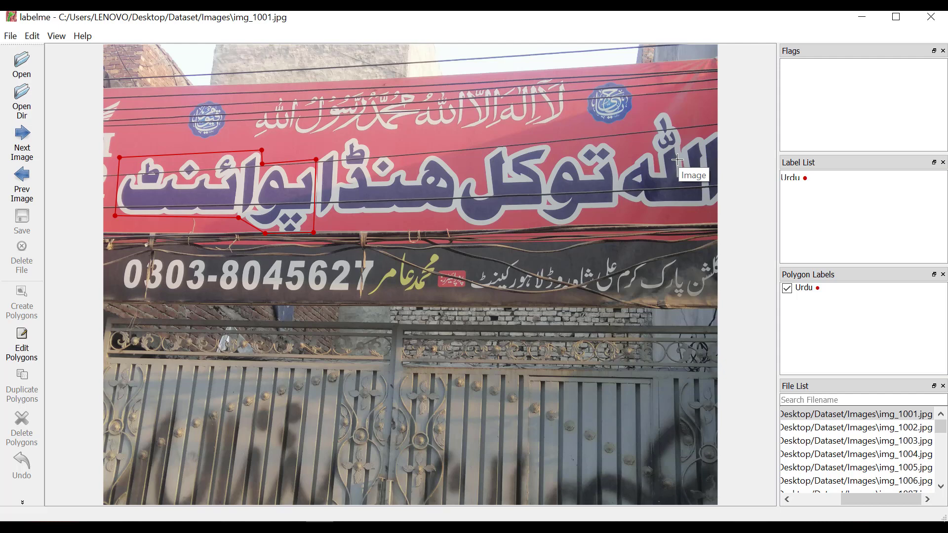
# Switch to Notepad and add "Word Level/Line Level(numbers)" in the third column of the English line
pyautogui.hotkey('alt', 'Tab')
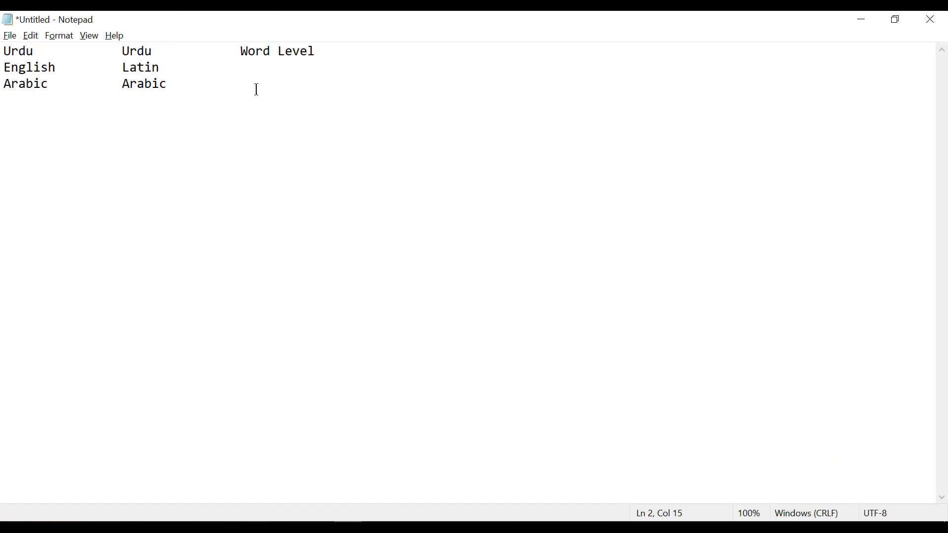
pyautogui.press('Tab')
pyautogui.write('Word Level/')
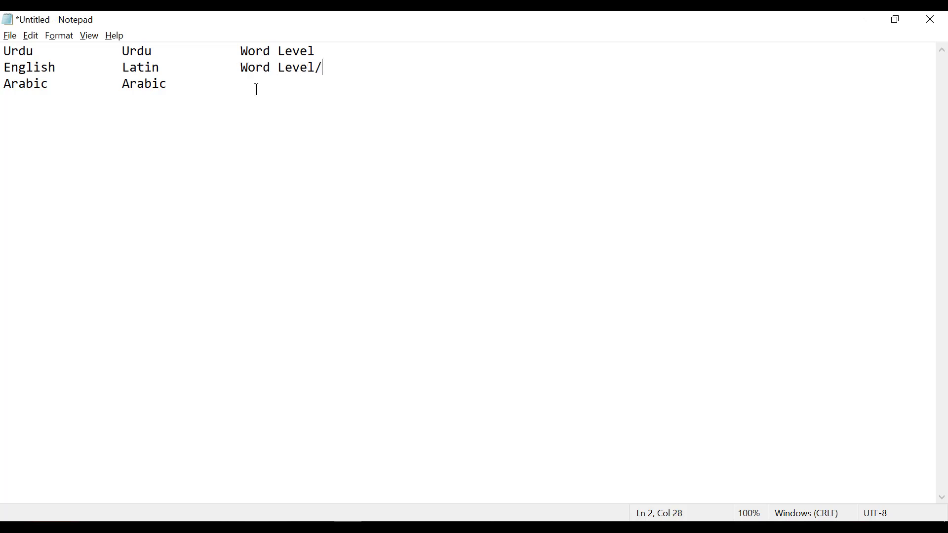
pyautogui.write('Line Level(')
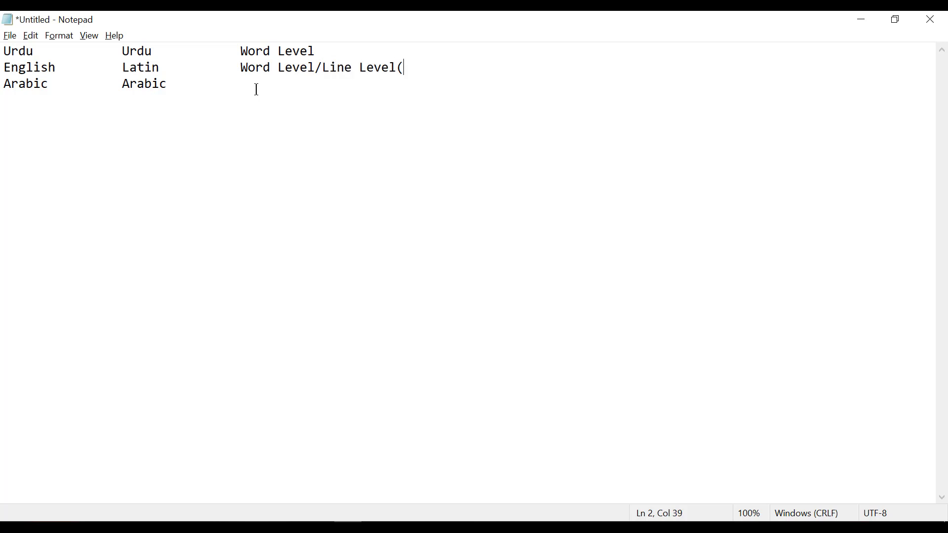
pyautogui.write('numbers)')
# Insert "(words)" directly after "Word Level" on the English line
pyautogui.press('Left')
pyautogui.press('Left')
pyautogui.press('Left')
pyautogui.press('Left')
pyautogui.press('Left')
pyautogui.press('Left')
pyautogui.press('Left')
pyautogui.press('Left')
pyautogui.press('Left')
pyautogui.press('Left')
pyautogui.press('Left')
pyautogui.press('Left')
pyautogui.press('Left')
pyautogui.press('Left')
pyautogui.press('Left')
pyautogui.press('Left')
pyautogui.press('Left')
pyautogui.press('Left')
pyautogui.press('Left')
pyautogui.press('Left')
pyautogui.write('(')
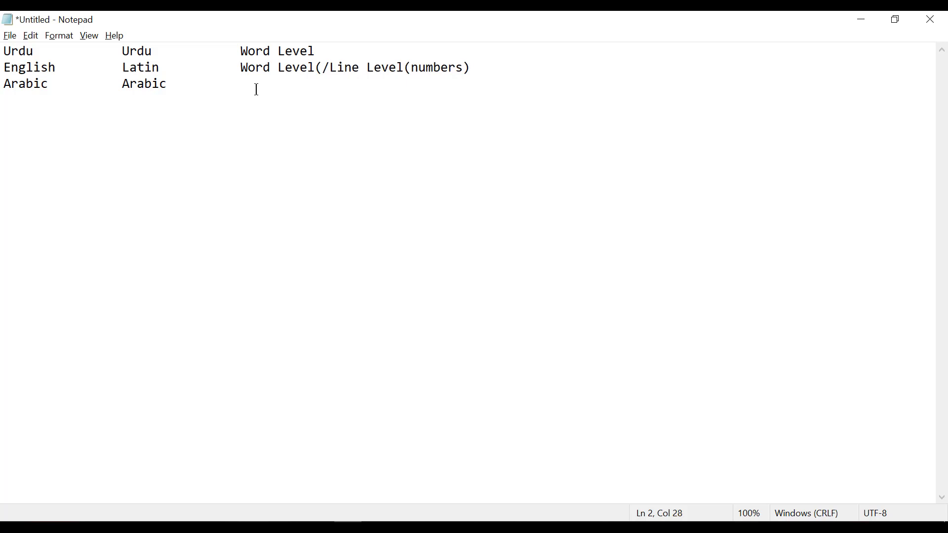
pyautogui.write('words)')
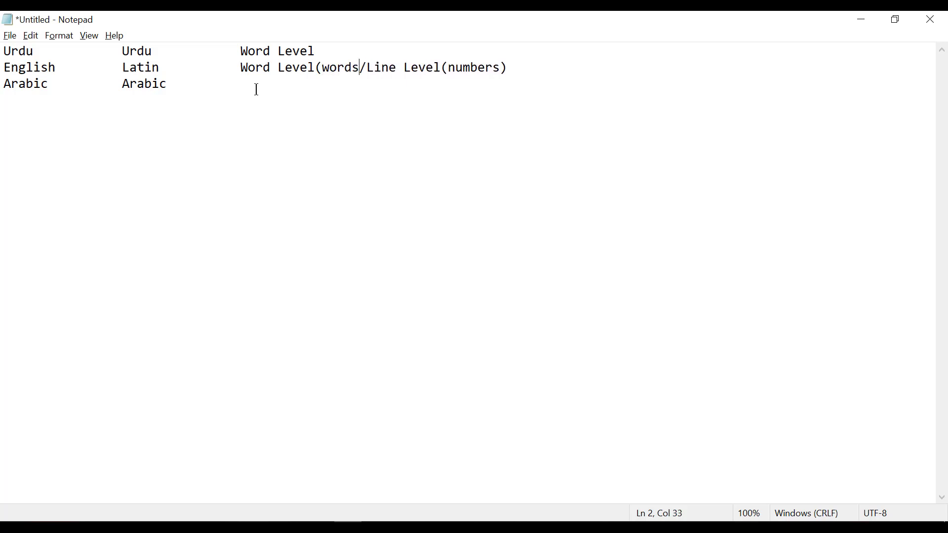
# Switch to labelme and outline the whole phone number on the black banner with a four-point polygon labelled Latin
pyautogui.hotkey('alt', 'Tab')
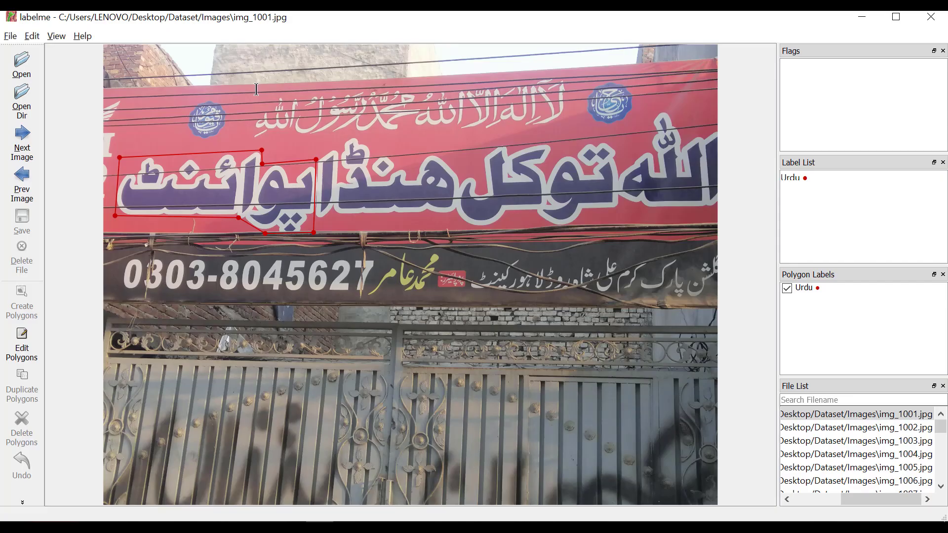
pyautogui.click(123, 258)
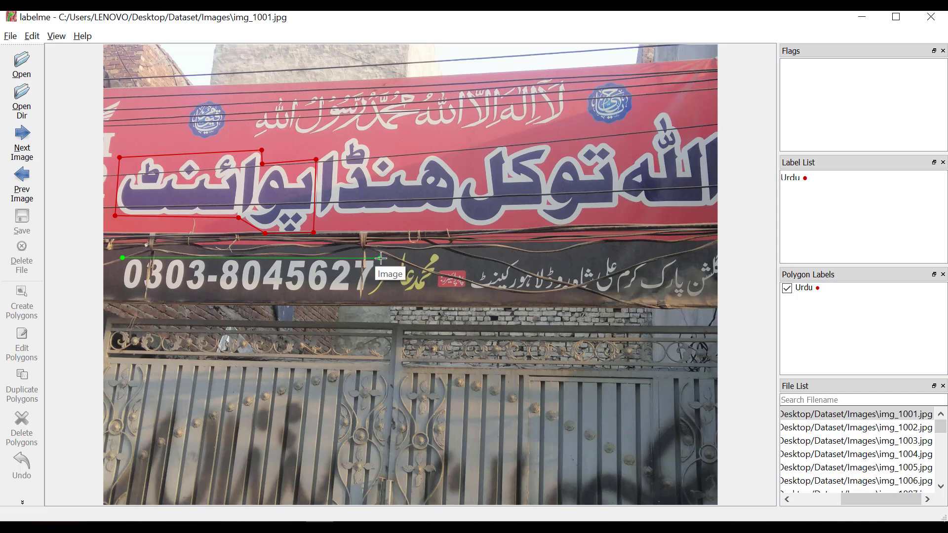
pyautogui.click(377, 259)
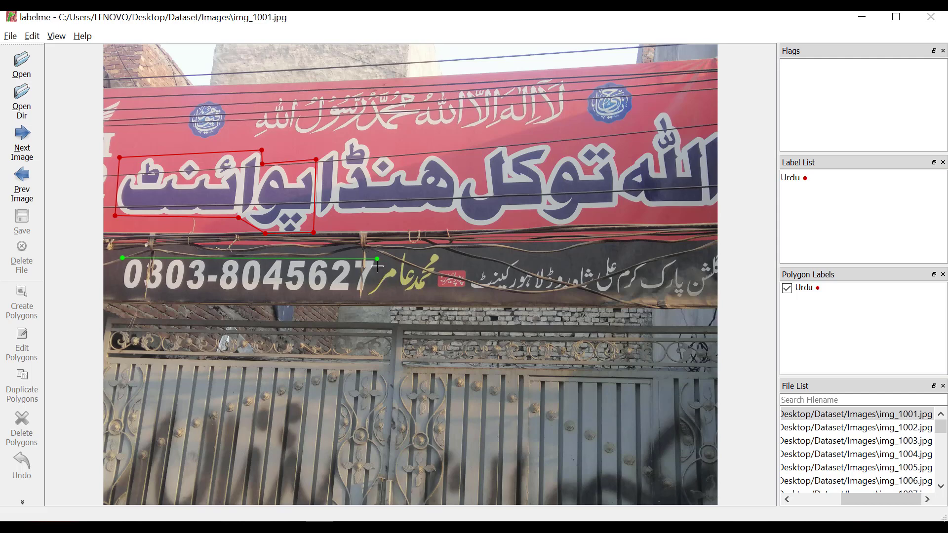
pyautogui.click(364, 293)
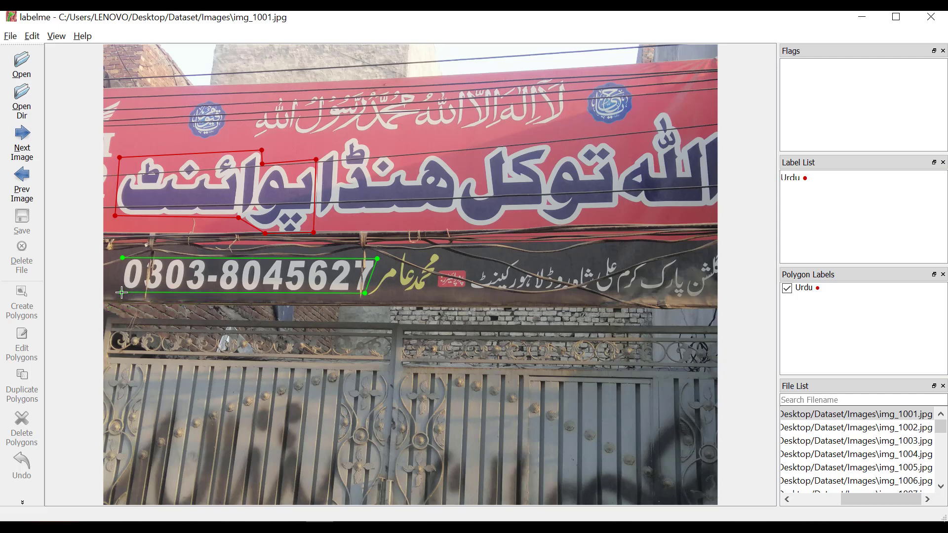
pyautogui.click(121, 292)
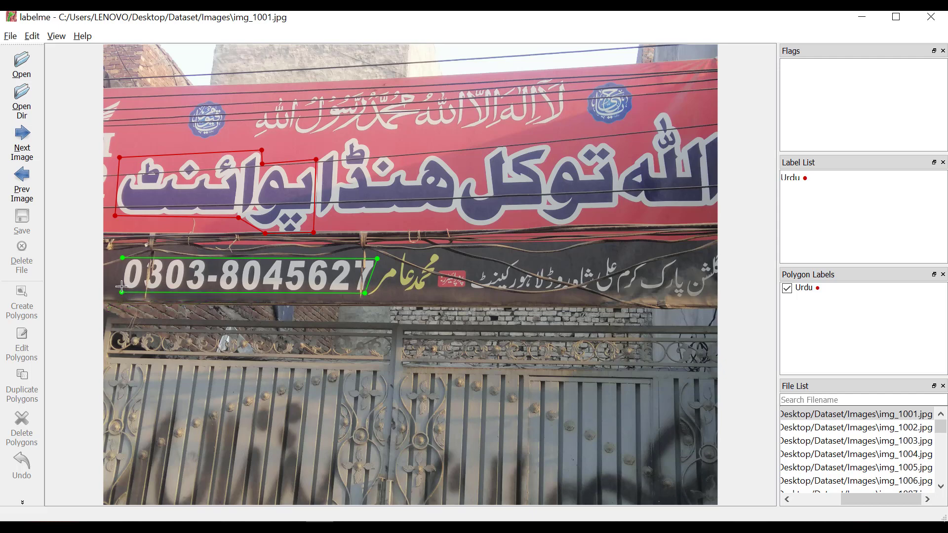
pyautogui.click(122, 258)
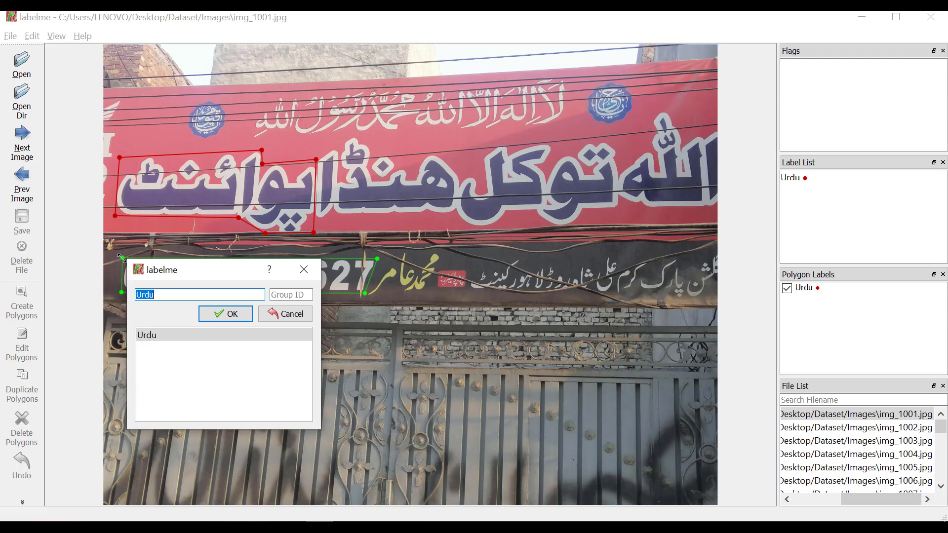
pyautogui.write('Latin')
pyautogui.press('Return')
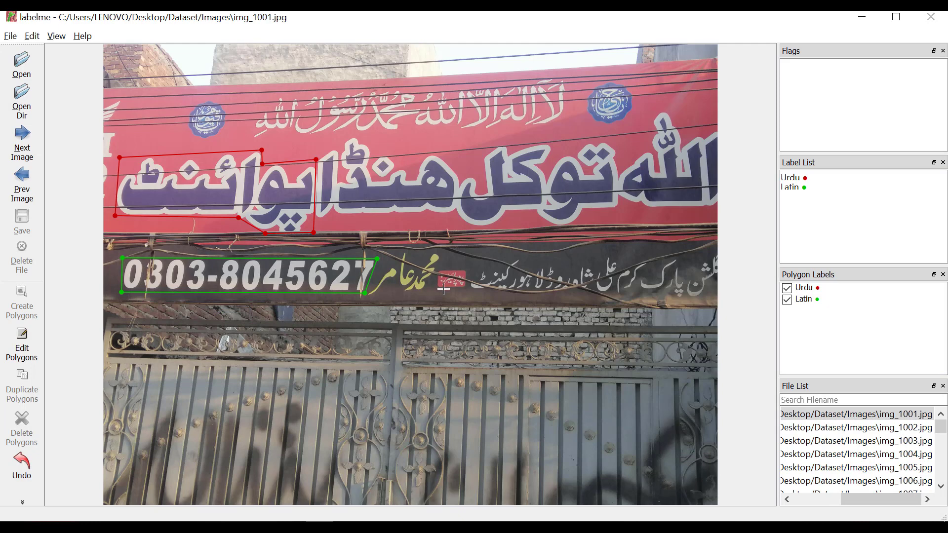
# Switch to Notepad and add "Line Level" in the third column of the Arabic line
pyautogui.hotkey('alt', 'Tab')
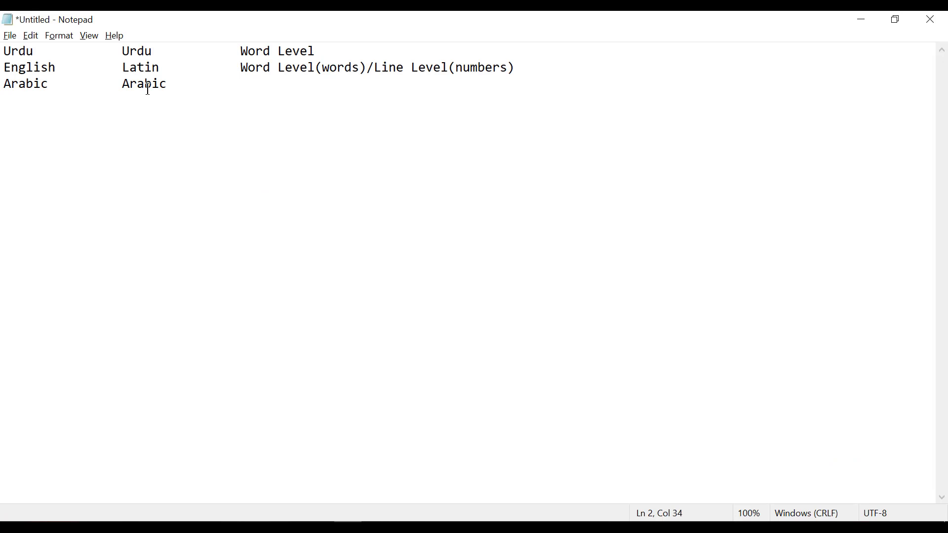
pyautogui.doubleClick(148, 90)
pyautogui.click(269, 86)
pyautogui.press('Tab')
pyautogui.press('Tab')
pyautogui.write('Line Level')
# Switch to labelme and outline the whole white Arabic line above the main sign text with a four-point polygon labelled Arabic
pyautogui.hotkey('alt', 'Tab')
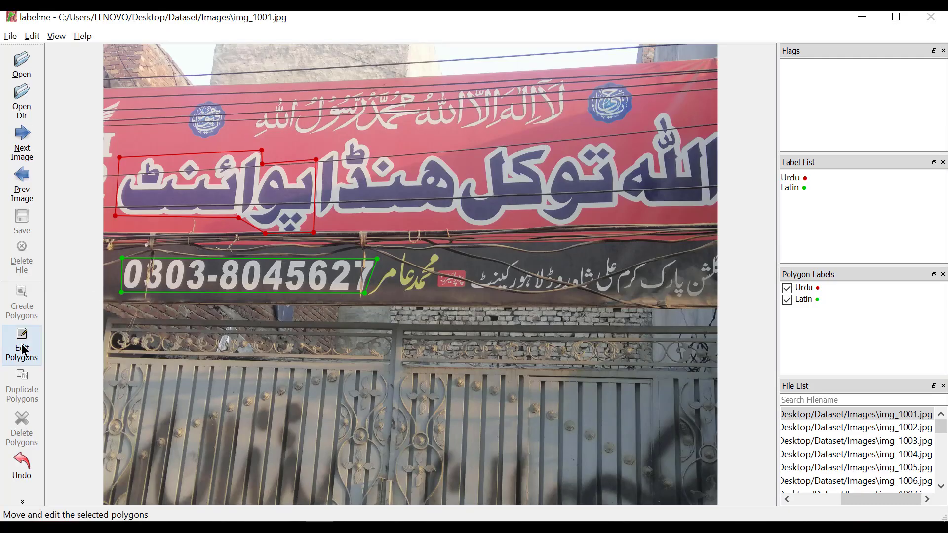
pyautogui.click(252, 137)
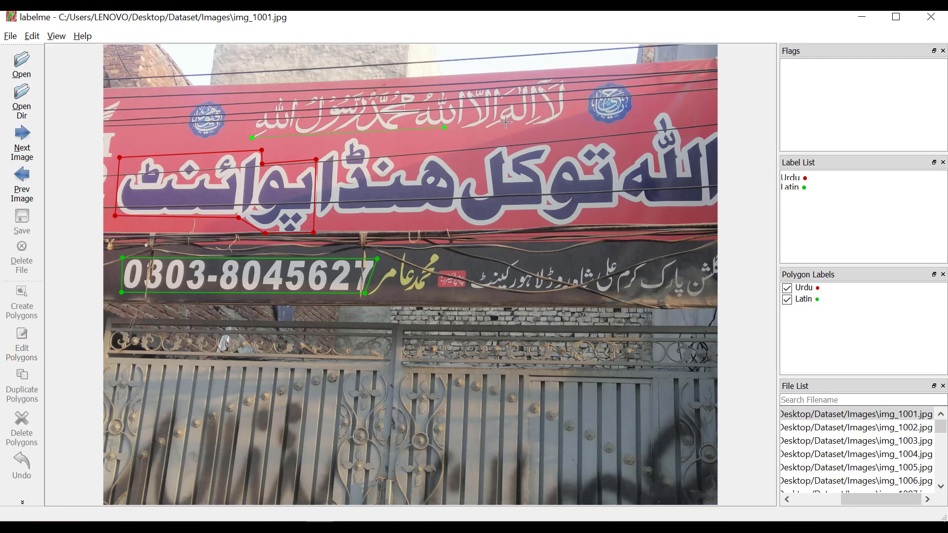
pyautogui.click(566, 124)
pyautogui.click(565, 74)
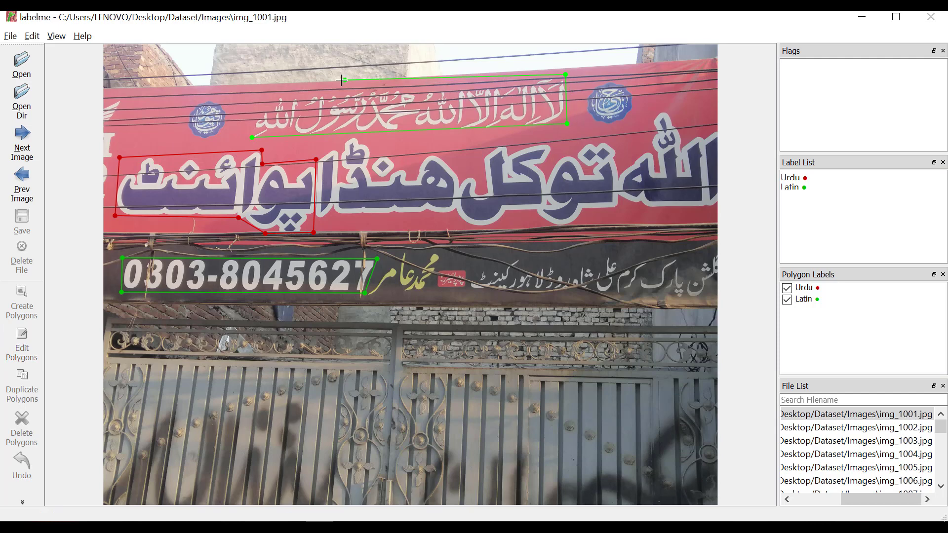
pyautogui.click(255, 93)
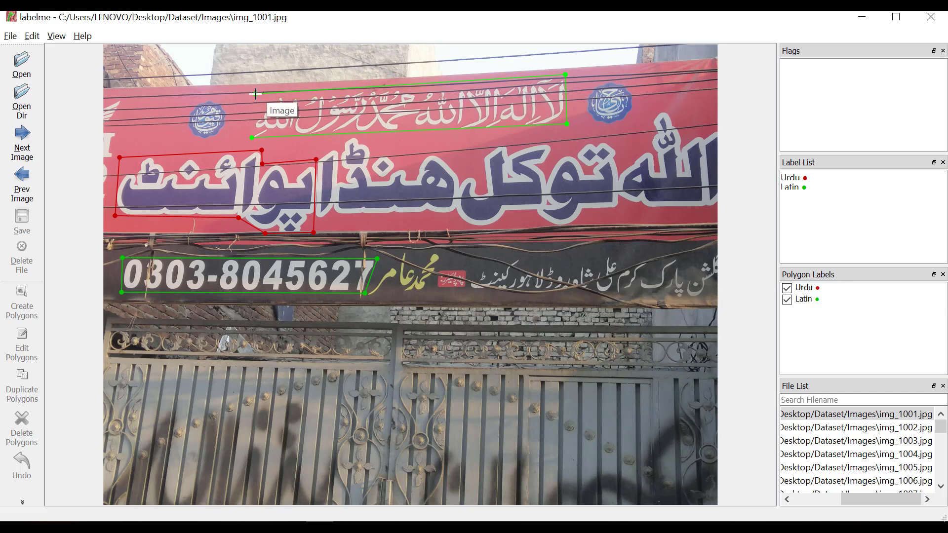
pyautogui.click(252, 141)
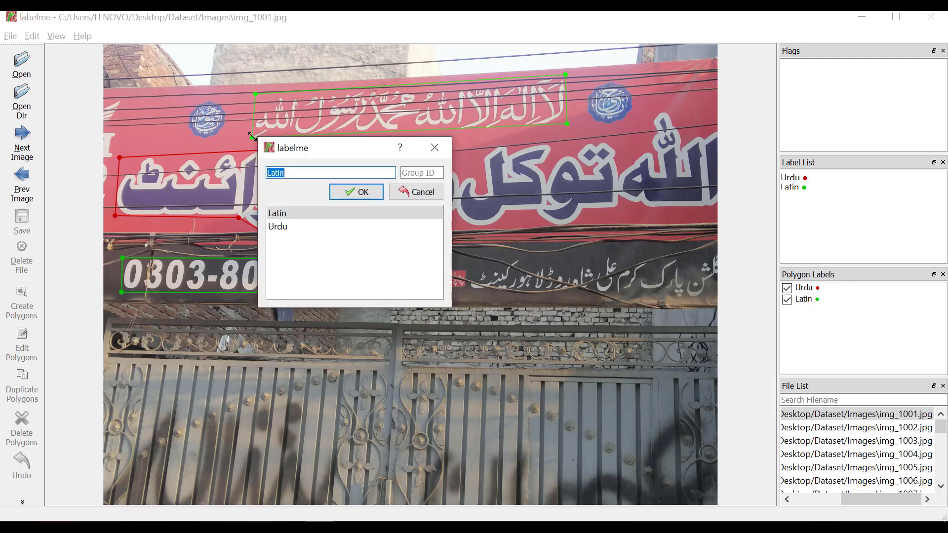
pyautogui.write('Arabic')
pyautogui.press('Return')
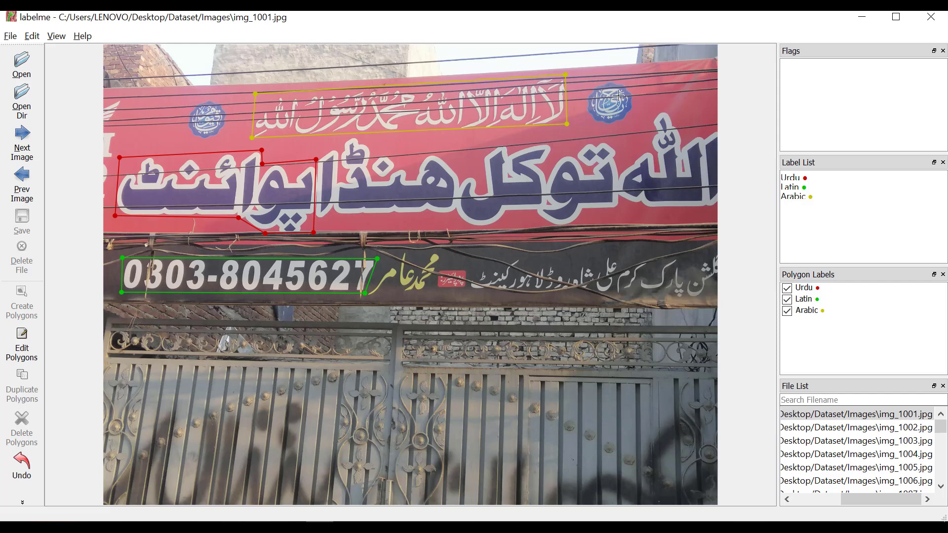
# Outline the text in the round blue emblem beside the end of the white Arabic line with a four-point polygon labelled Arabic
pyautogui.click(594, 120)
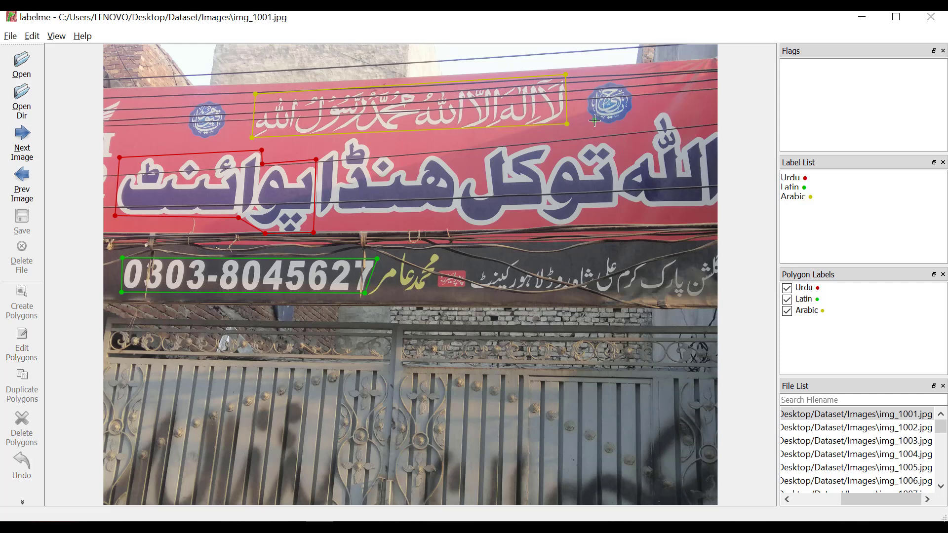
pyautogui.click(626, 119)
pyautogui.click(629, 85)
pyautogui.click(588, 87)
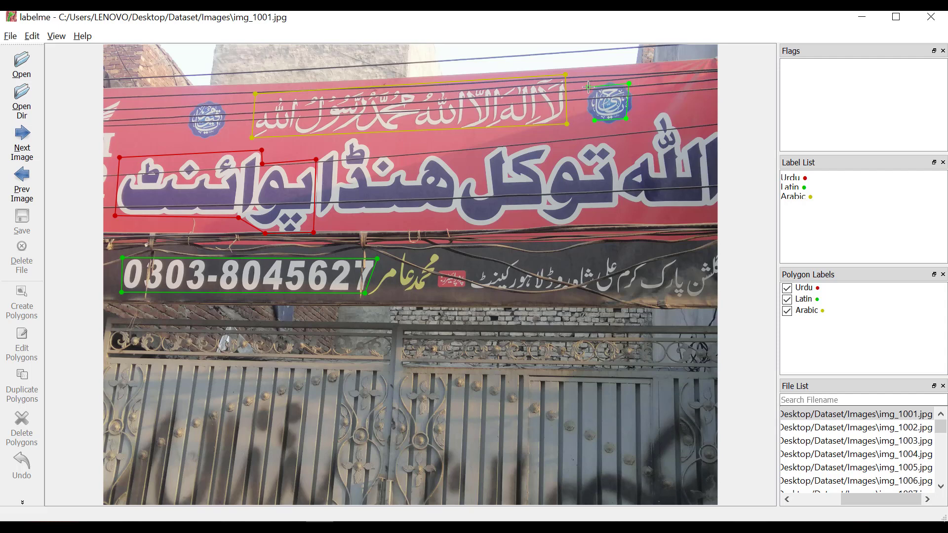
pyautogui.click(594, 121)
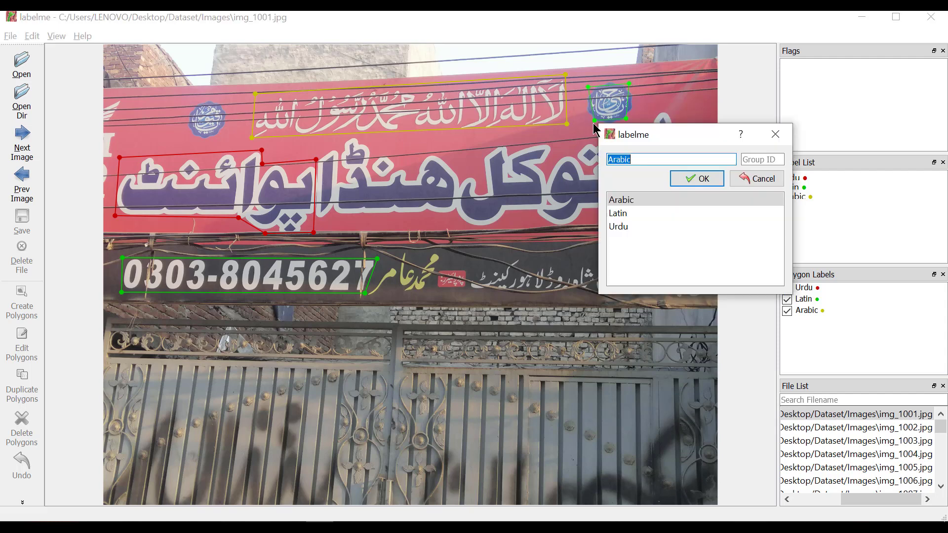
pyautogui.click(683, 181)
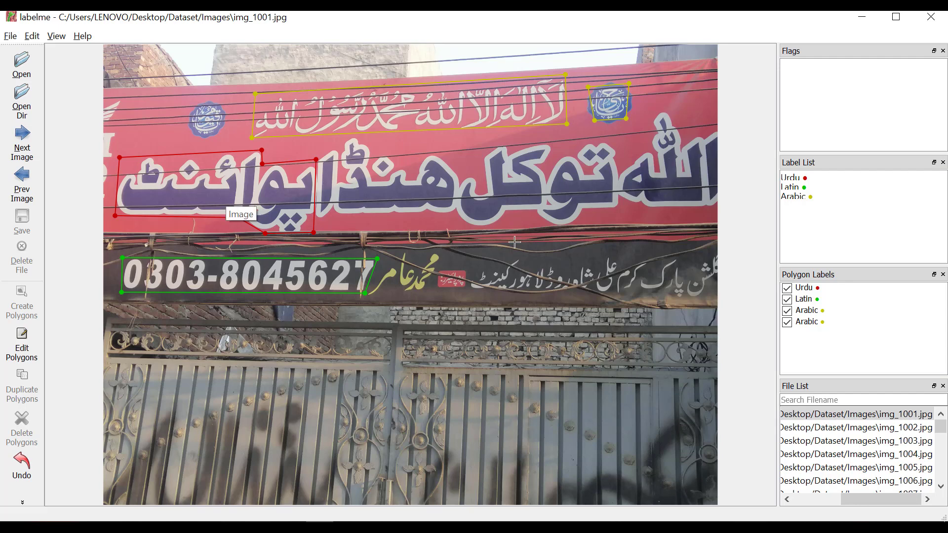
# Outline the large word الله at the image's edge with a four-point polygon labelled Arabic, undoing misplaced points along the way
pyautogui.click(621, 212)
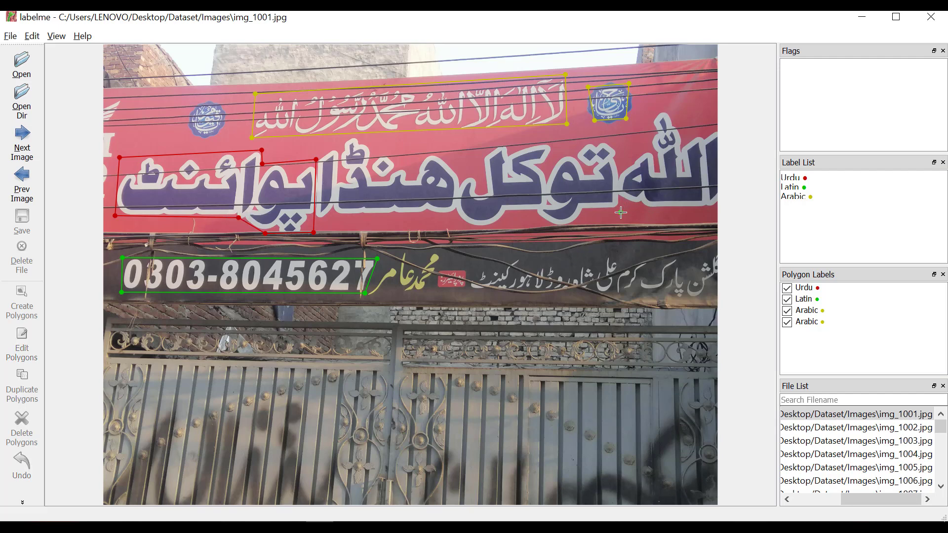
pyautogui.click(716, 212)
pyautogui.click(703, 136)
pyautogui.click(718, 110)
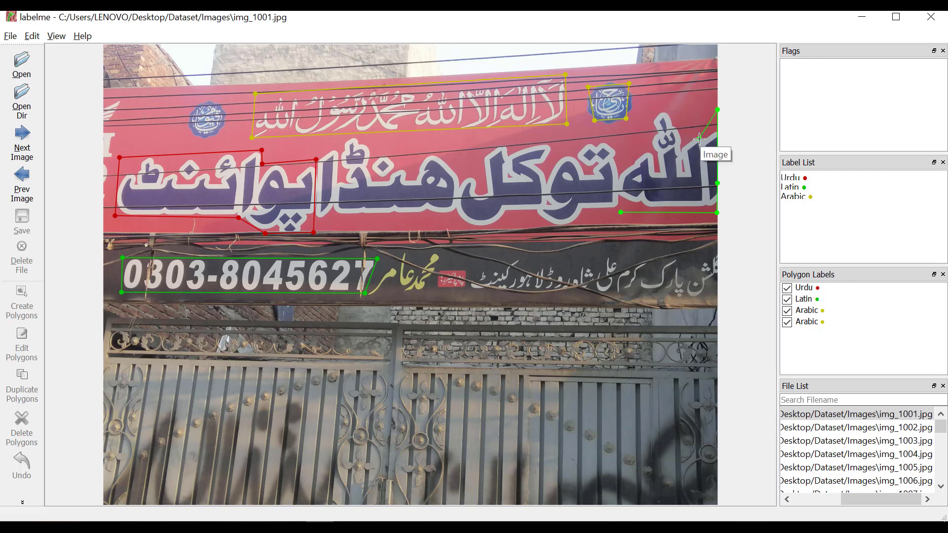
pyautogui.hotkey('ctrl', 'z')
pyautogui.hotkey('ctrl', 'z')
pyautogui.click(716, 112)
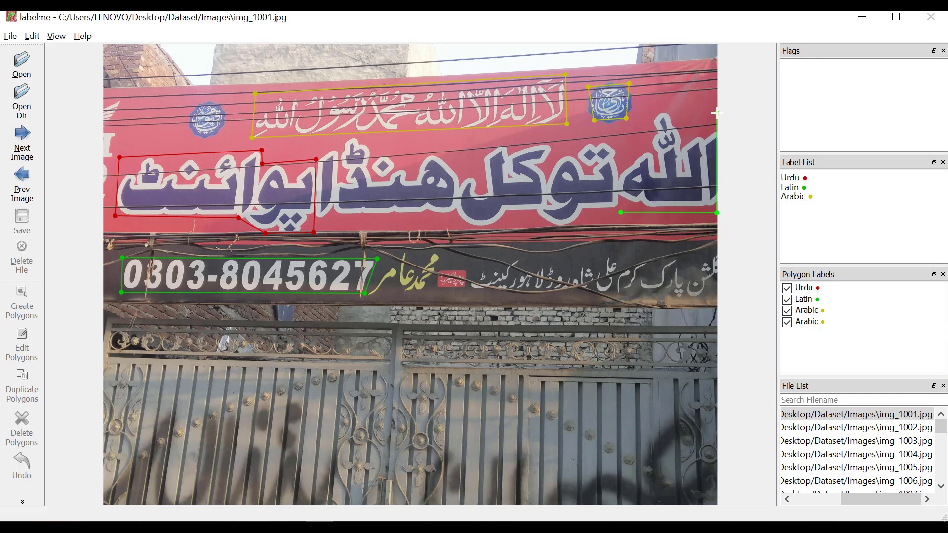
pyautogui.click(624, 117)
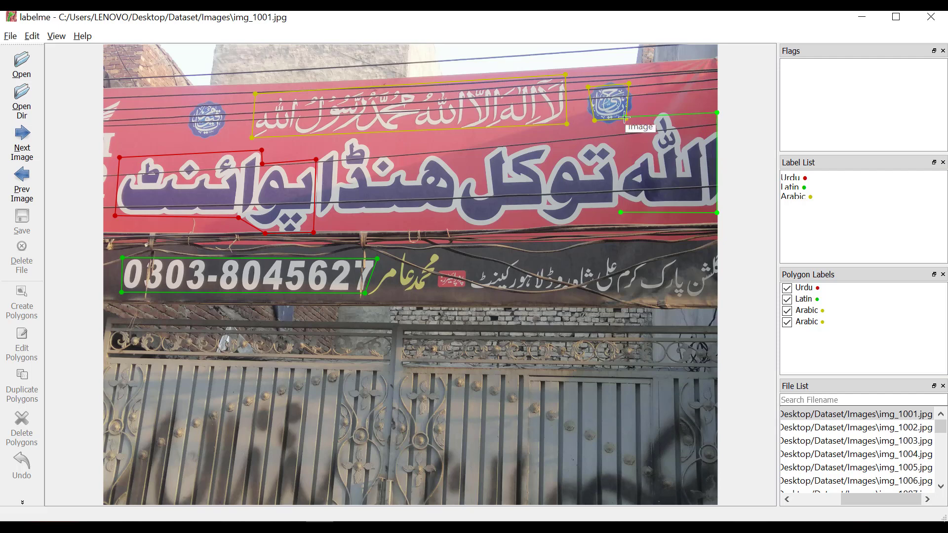
pyautogui.click(621, 213)
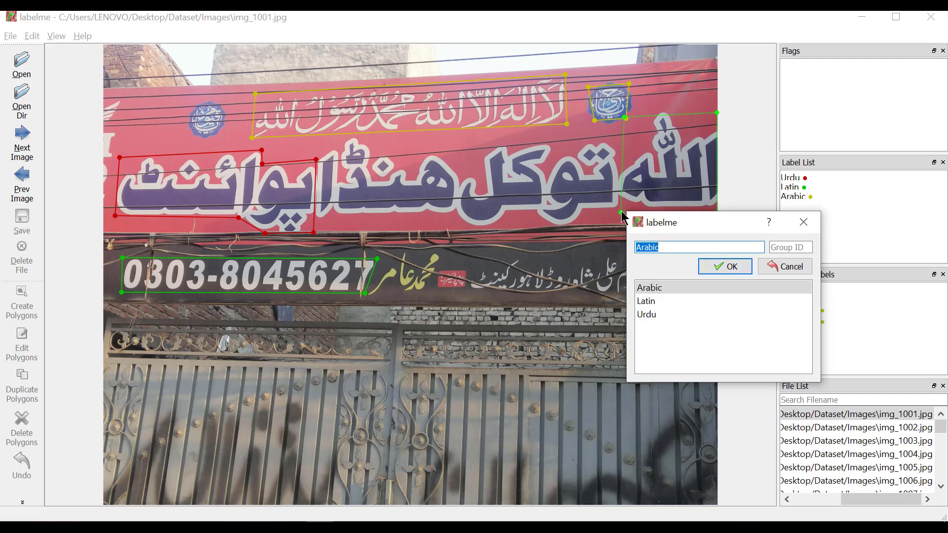
pyautogui.press('Return')
pyautogui.press('Return')
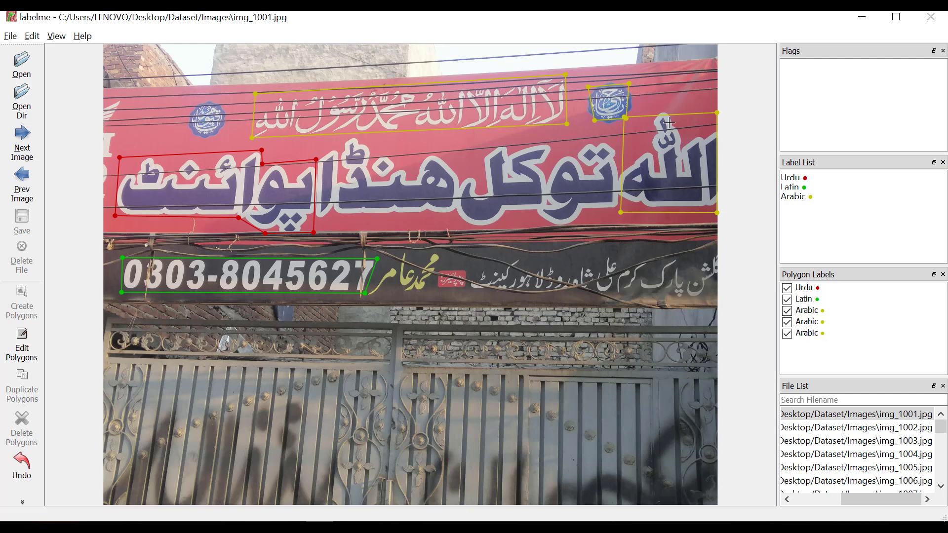
# Enter polygon editing and change the label of the large الله word's polygon to Urdu
pyautogui.click(22, 343)
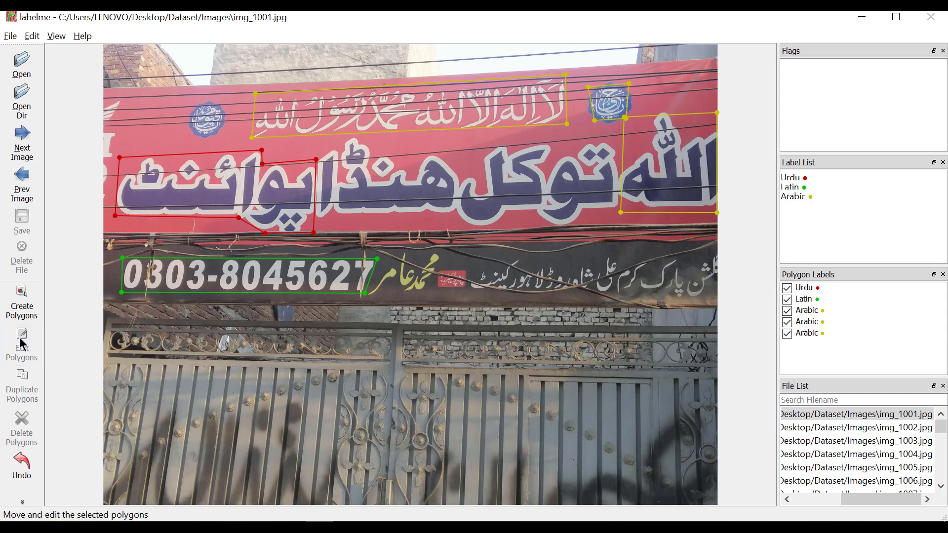
pyautogui.click(660, 192)
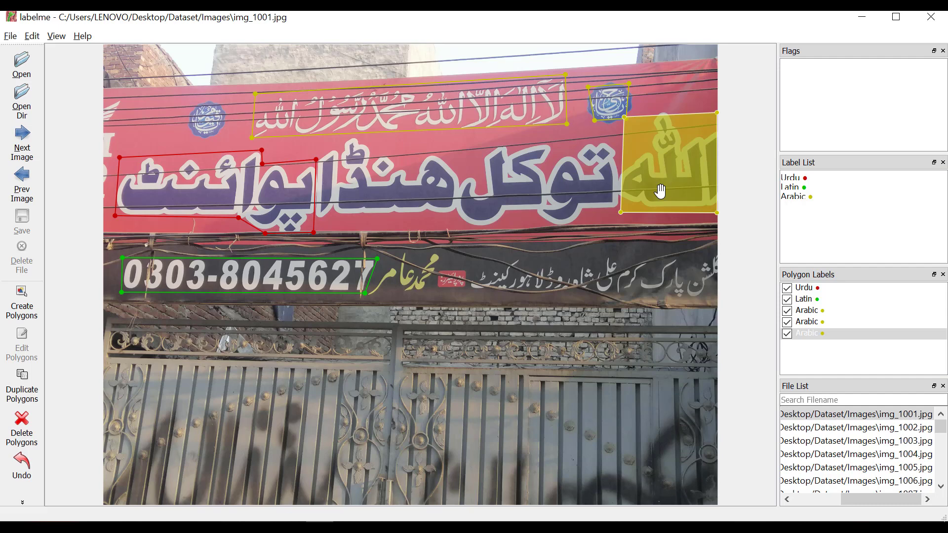
pyautogui.doubleClick(660, 192)
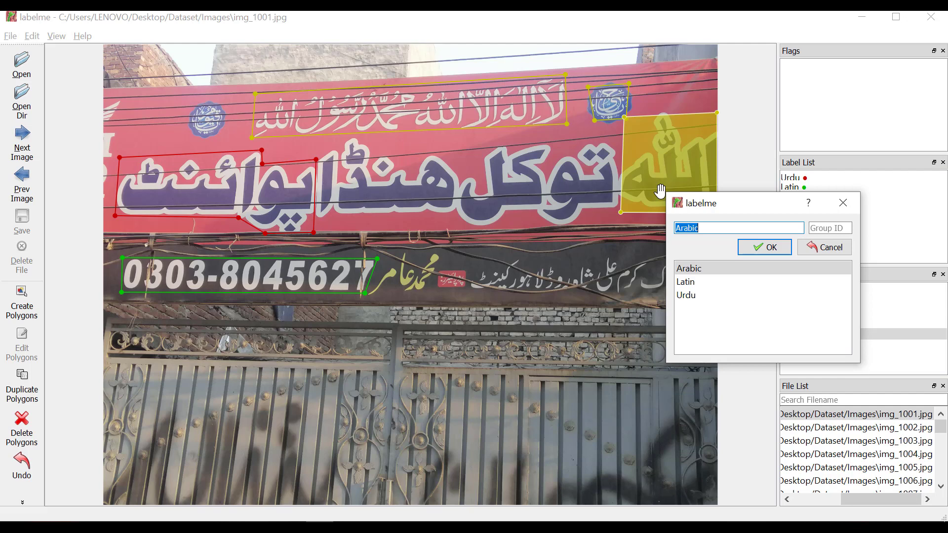
pyautogui.doubleClick(693, 297)
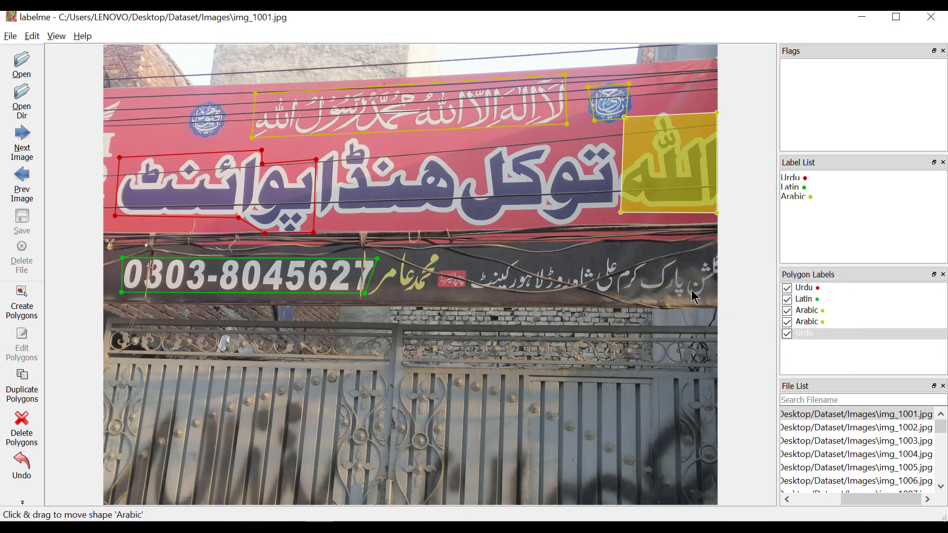
pyautogui.click(598, 342)
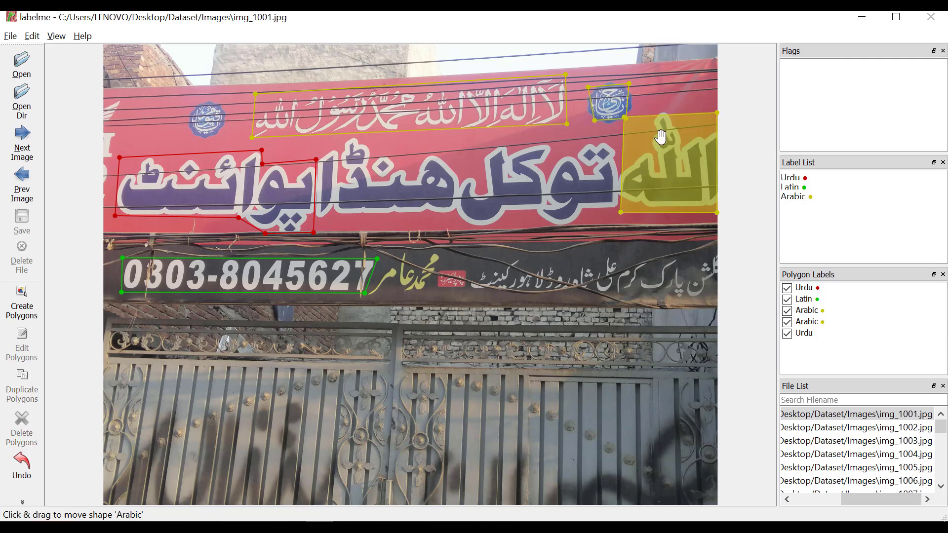
pyautogui.click(679, 174)
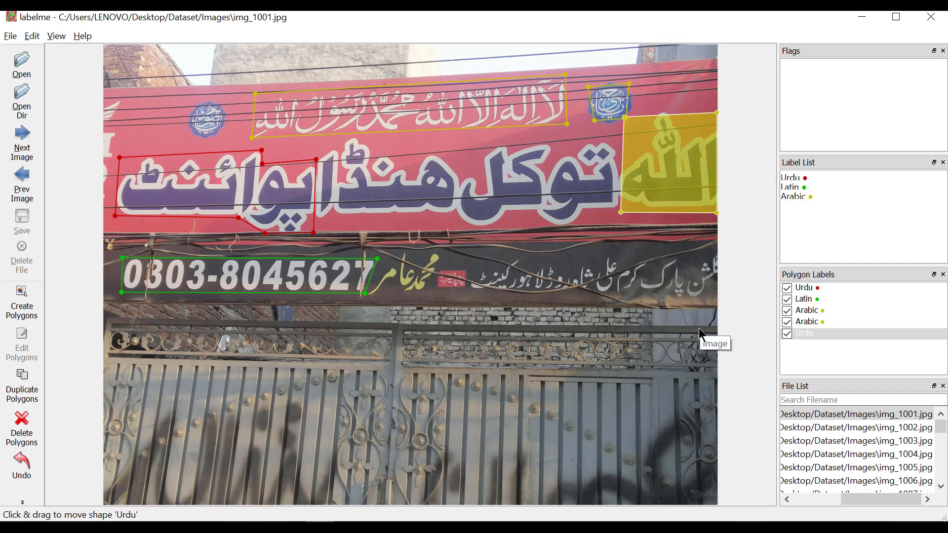
# Check the automatic saving option and move on to the next image, img_1002.jpg
pyautogui.click(10, 36)
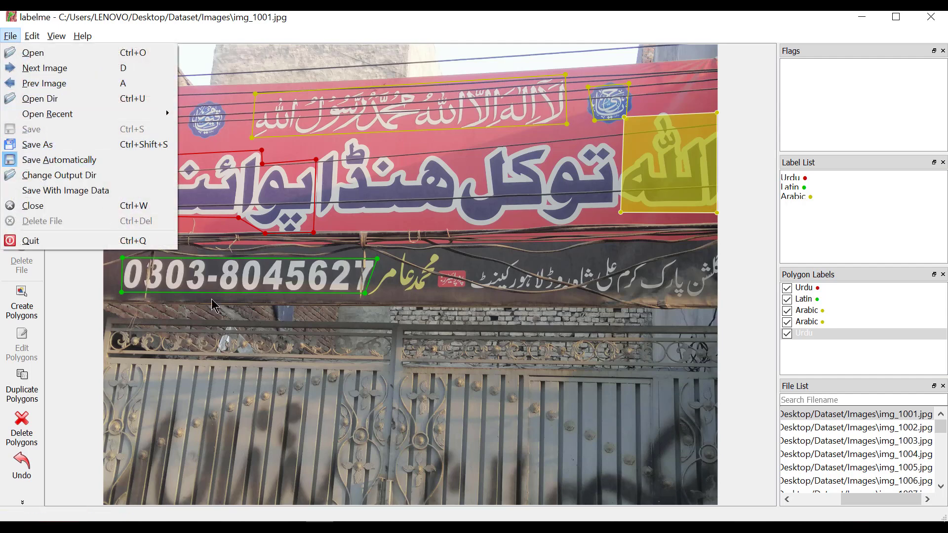
pyautogui.click(77, 344)
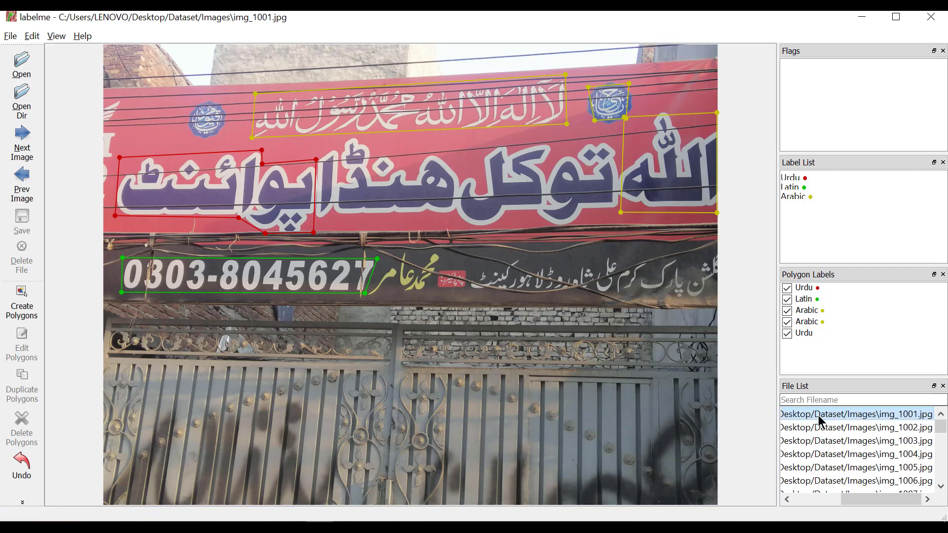
pyautogui.click(23, 148)
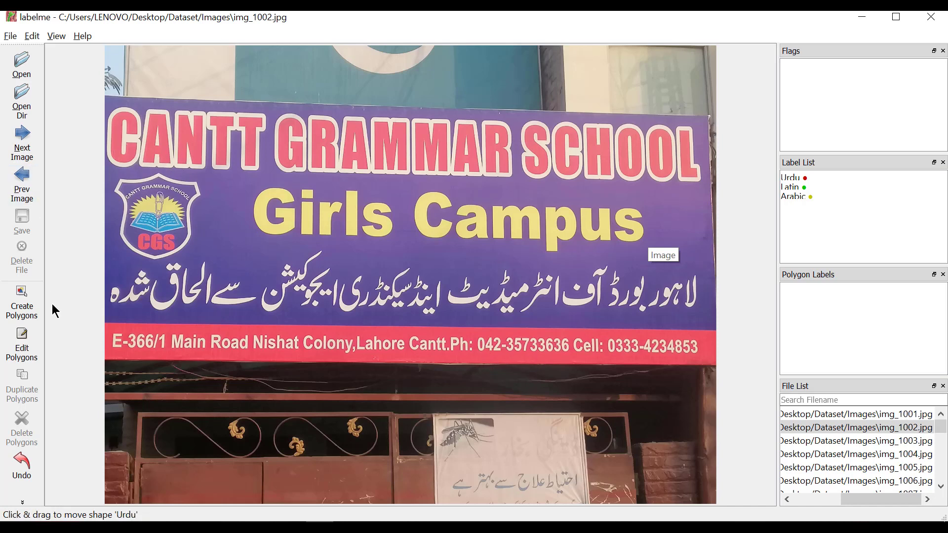
# Outline the word CANTT on the school signboard with a four-point polygon labelled Latin
pyautogui.click(20, 302)
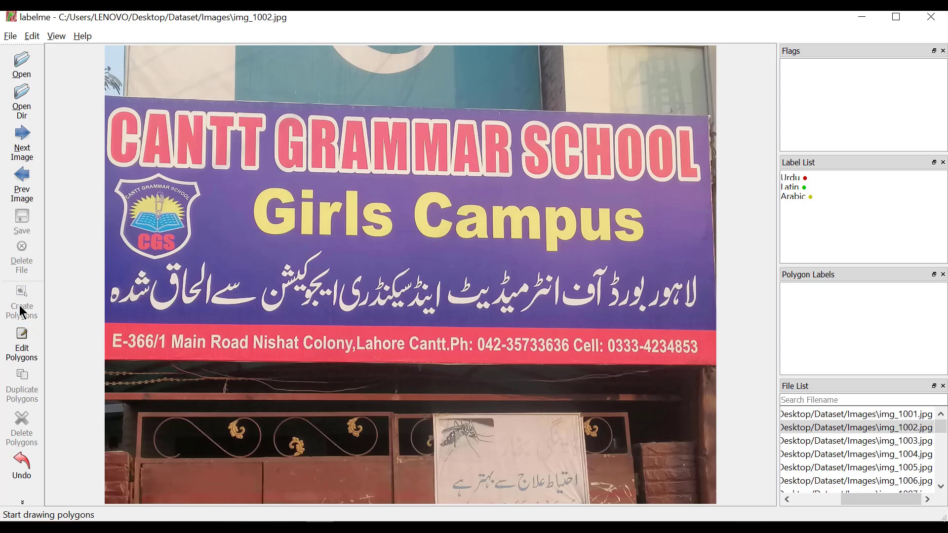
pyautogui.click(107, 166)
pyautogui.click(263, 171)
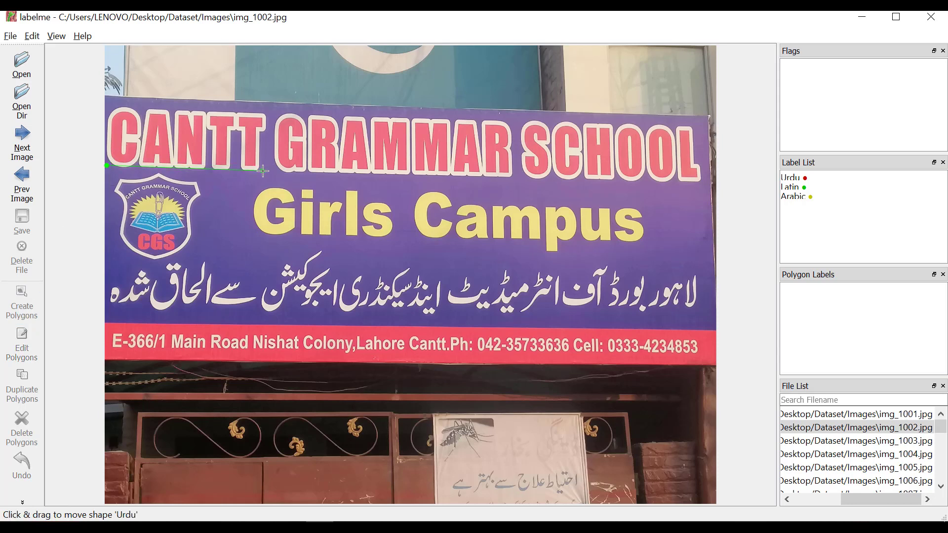
pyautogui.click(267, 111)
pyautogui.click(105, 106)
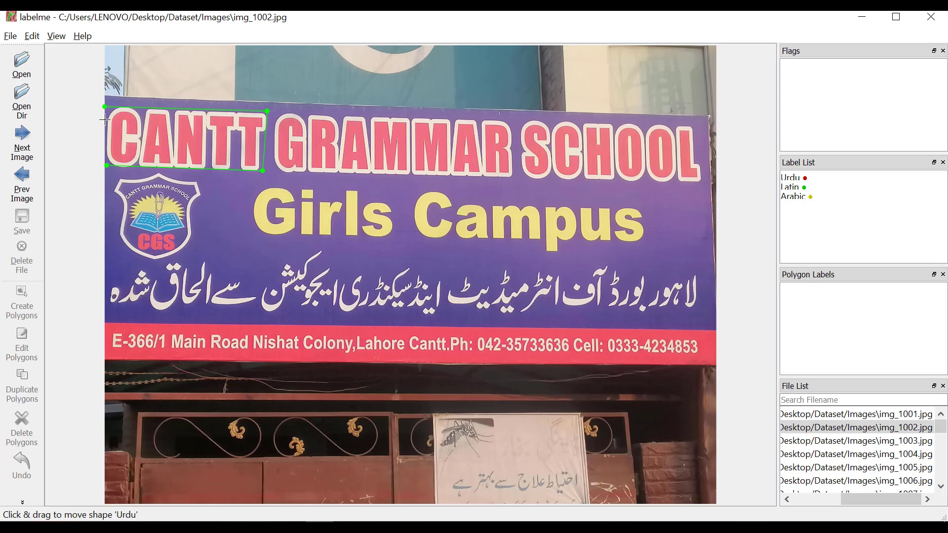
pyautogui.click(107, 166)
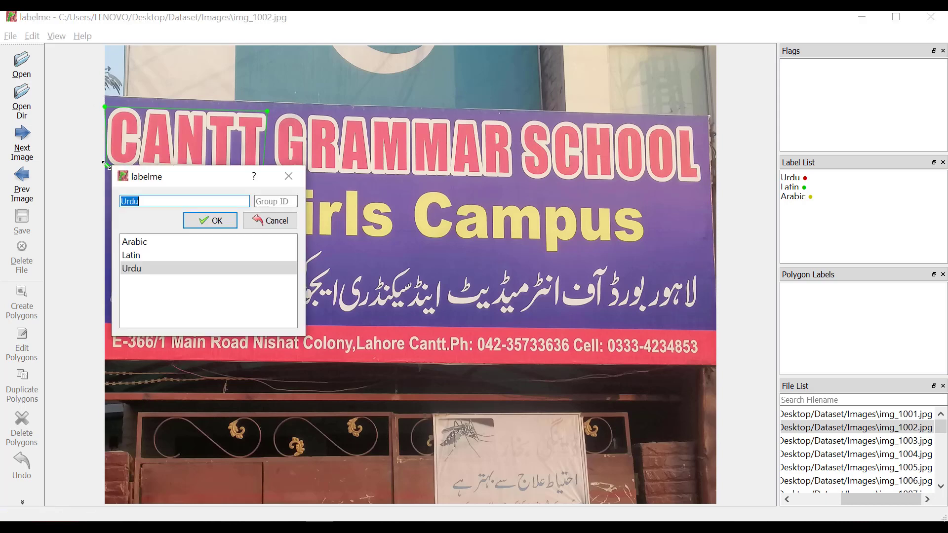
pyautogui.write('Latin')
pyautogui.press('Return')
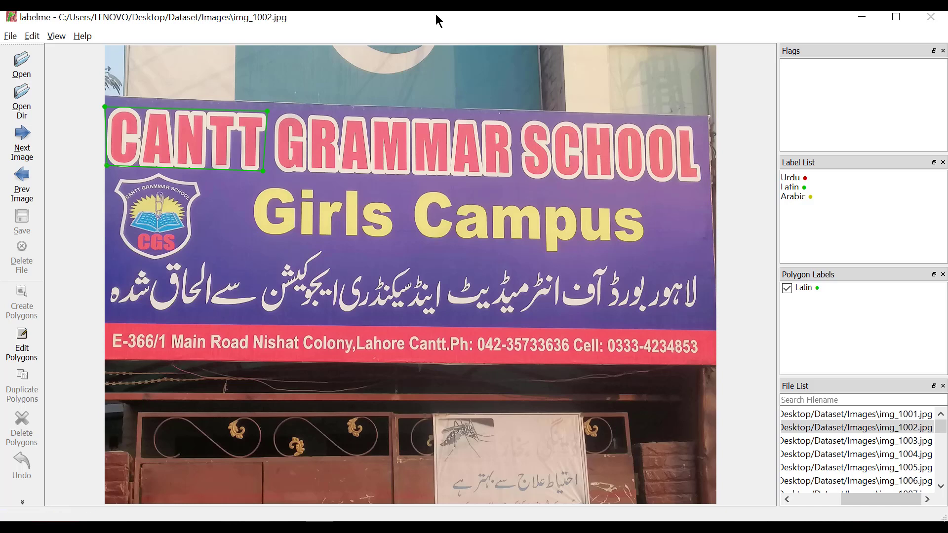
# Close labelme and open Anaconda Prompt (anaconda3) by searching for "anac"
pyautogui.click(930, 17)
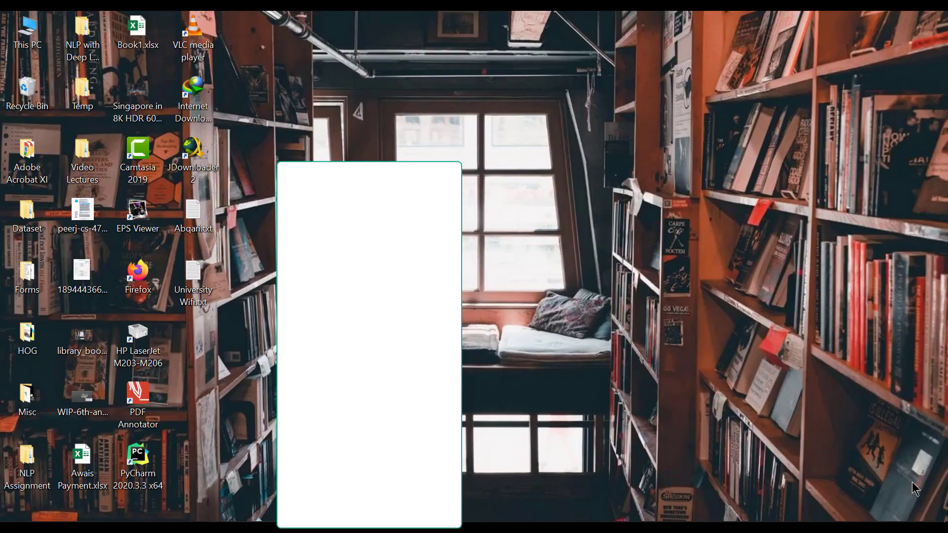
pyautogui.press('super')
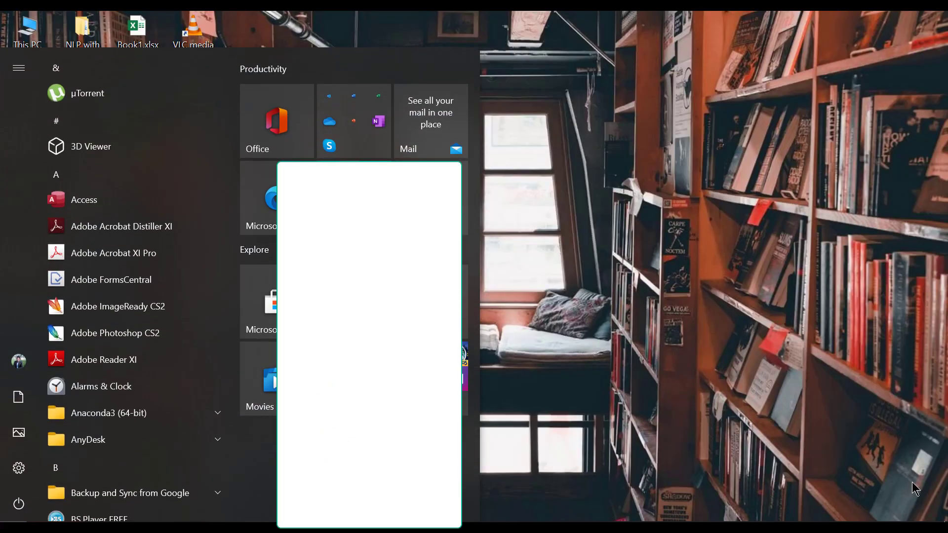
pyautogui.write('anac')
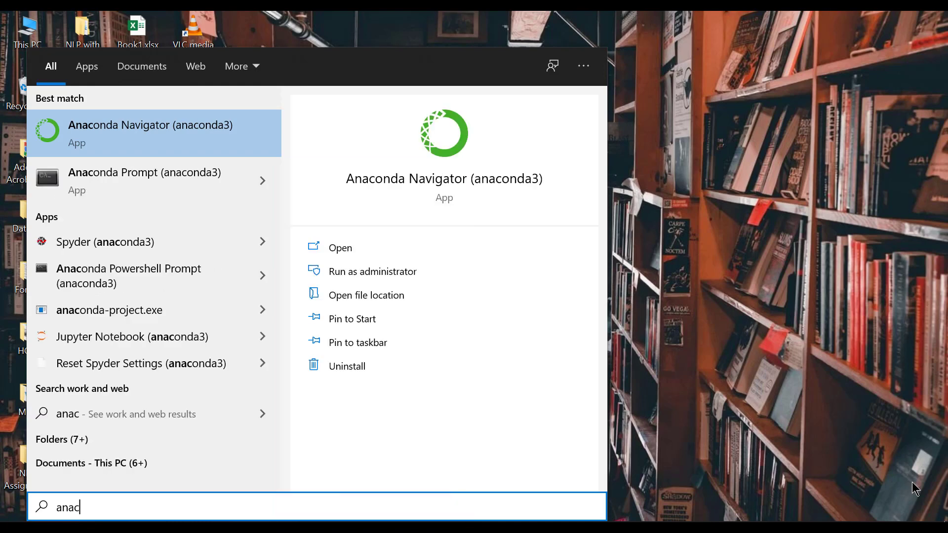
pyautogui.click(167, 179)
# Launch labelme again from the Anaconda Prompt with the command "labelme"
pyautogui.write('label')
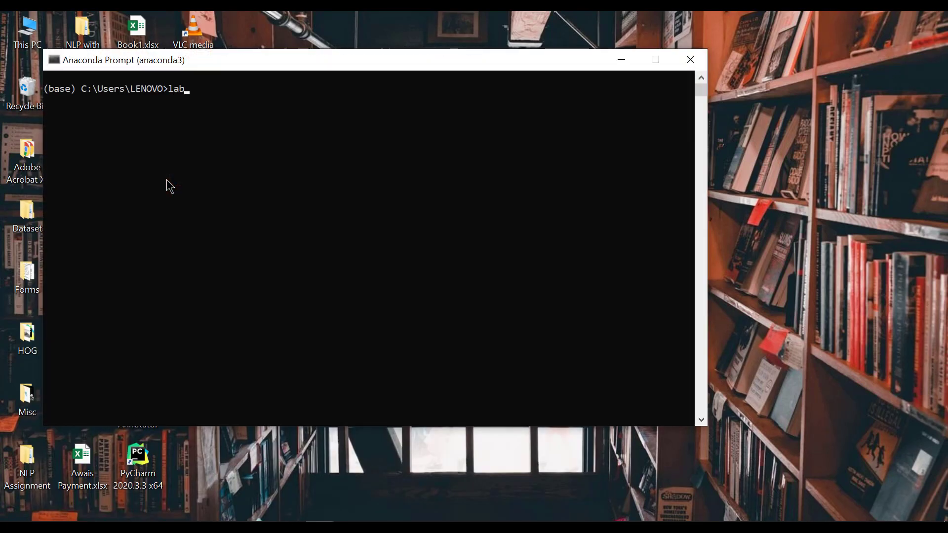
pyautogui.write('Im')
pyautogui.press('BackSpace')
pyautogui.press('BackSpace')
pyautogui.write('me')
pyautogui.press('Return')
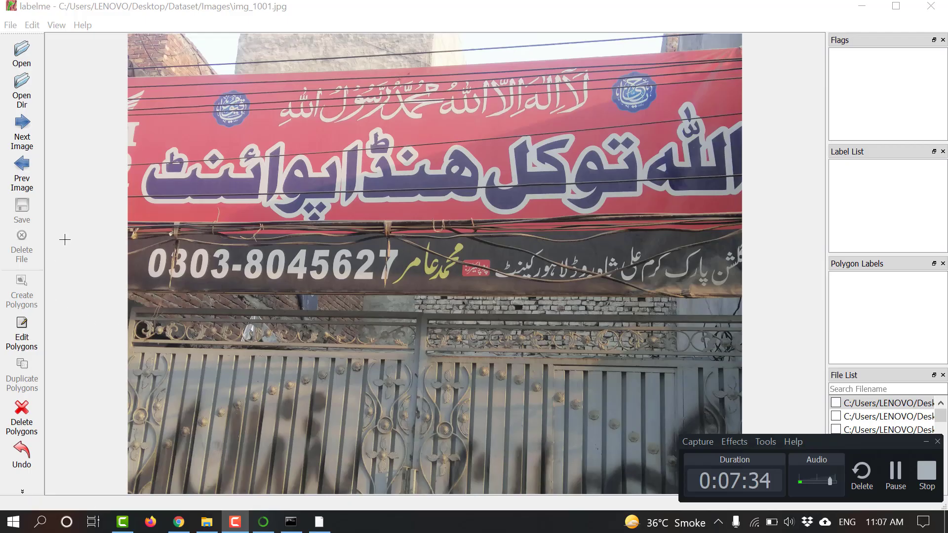
# Outline the whole line of white Arabic calligraphy at the top of the red banner with one polygon labelled arabic
pyautogui.click(274, 129)
pyautogui.click(348, 126)
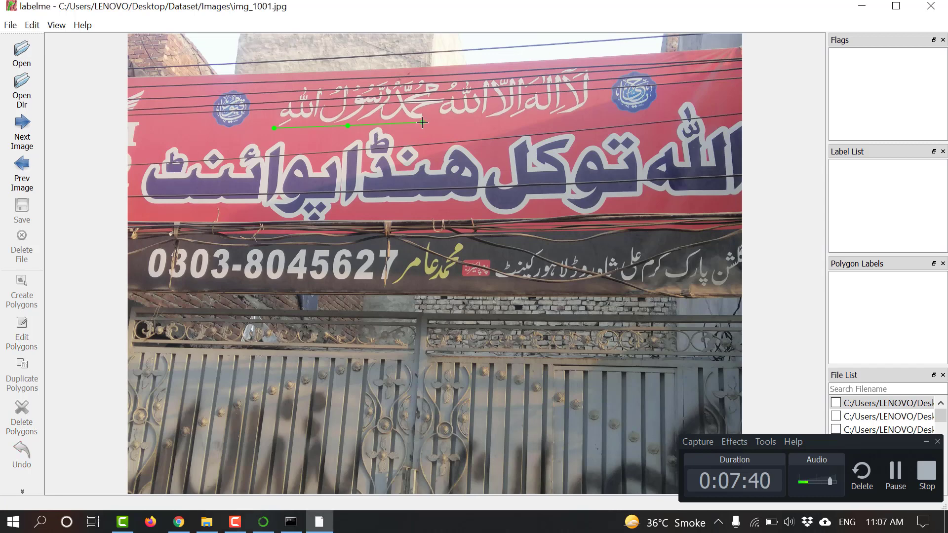
pyautogui.click(430, 122)
pyautogui.click(505, 120)
pyautogui.click(571, 120)
pyautogui.click(592, 106)
pyautogui.click(593, 67)
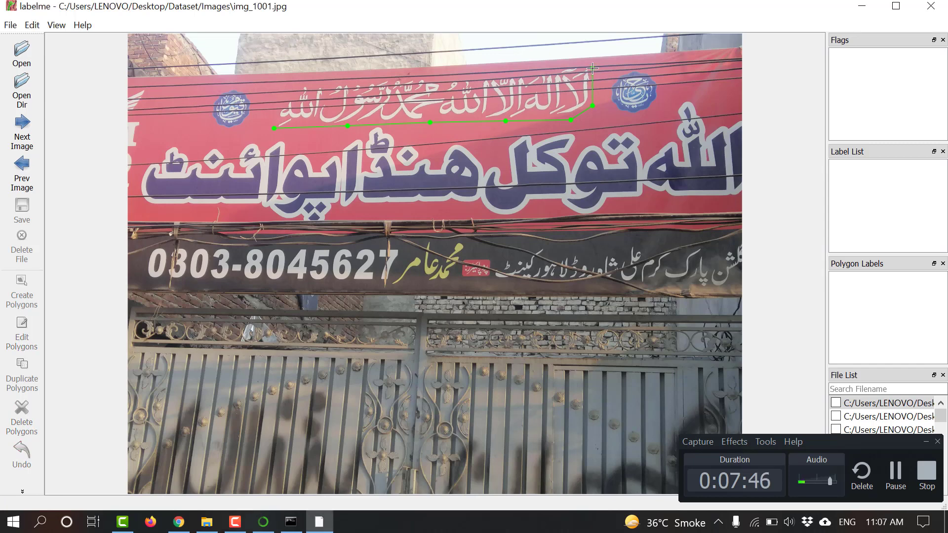
pyautogui.click(539, 66)
pyautogui.click(476, 72)
pyautogui.click(423, 69)
pyautogui.click(373, 72)
pyautogui.click(329, 74)
pyautogui.click(292, 84)
pyautogui.click(277, 89)
pyautogui.click(274, 128)
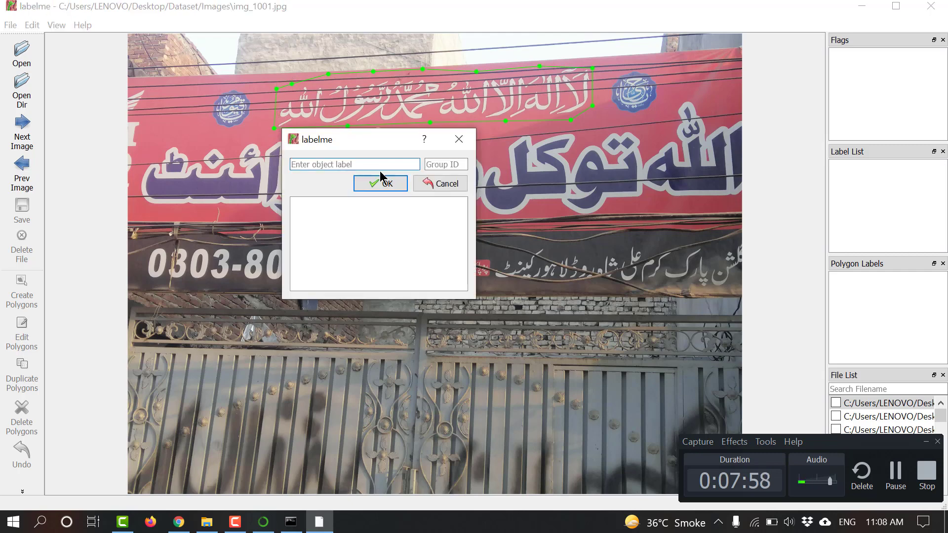
pyautogui.write('arabic')
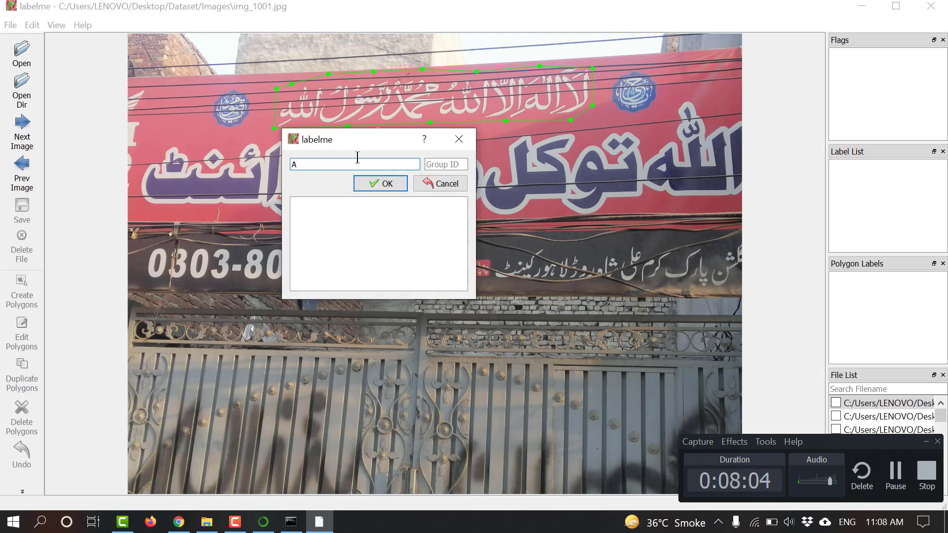
pyautogui.press('Return')
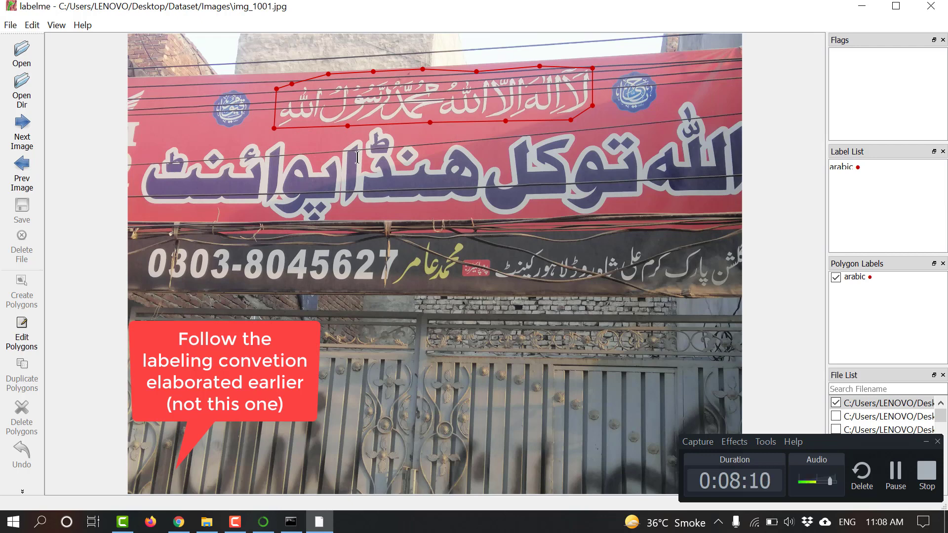
# Outline the rightmost large word, اللہ, on the red banner with a polygon and give it the new label urdu
pyautogui.click(649, 200)
pyautogui.click(694, 200)
pyautogui.click(742, 196)
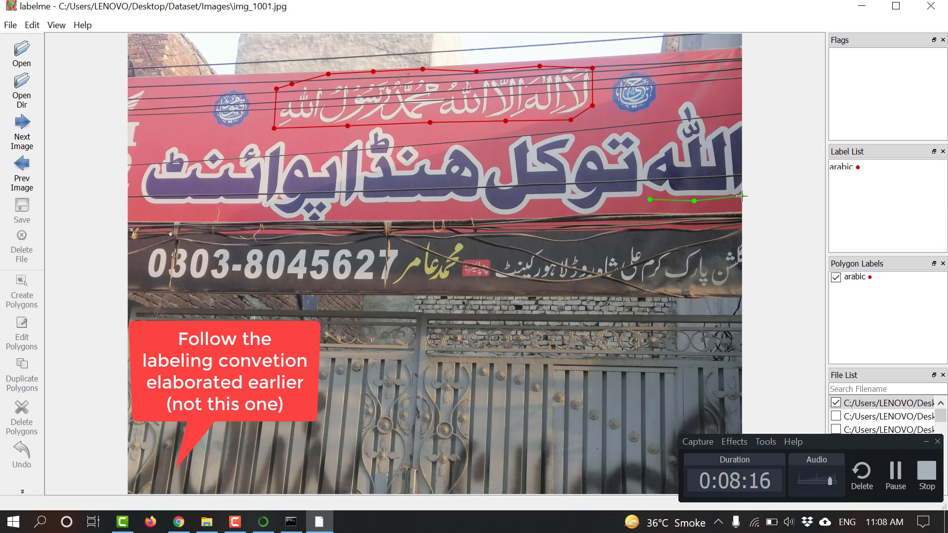
pyautogui.click(739, 101)
pyautogui.click(682, 97)
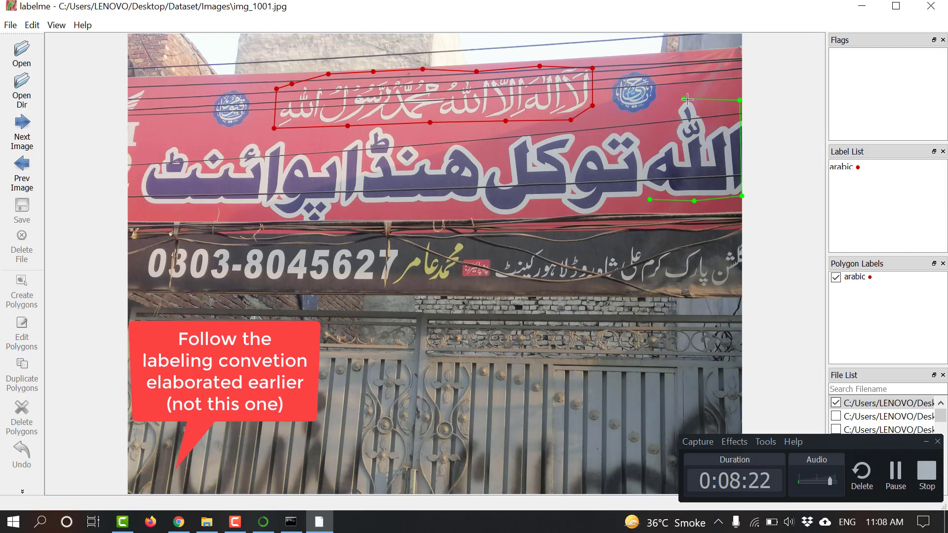
pyautogui.click(662, 108)
pyautogui.click(653, 135)
pyautogui.click(647, 153)
pyautogui.click(645, 168)
pyautogui.click(646, 186)
pyautogui.click(649, 200)
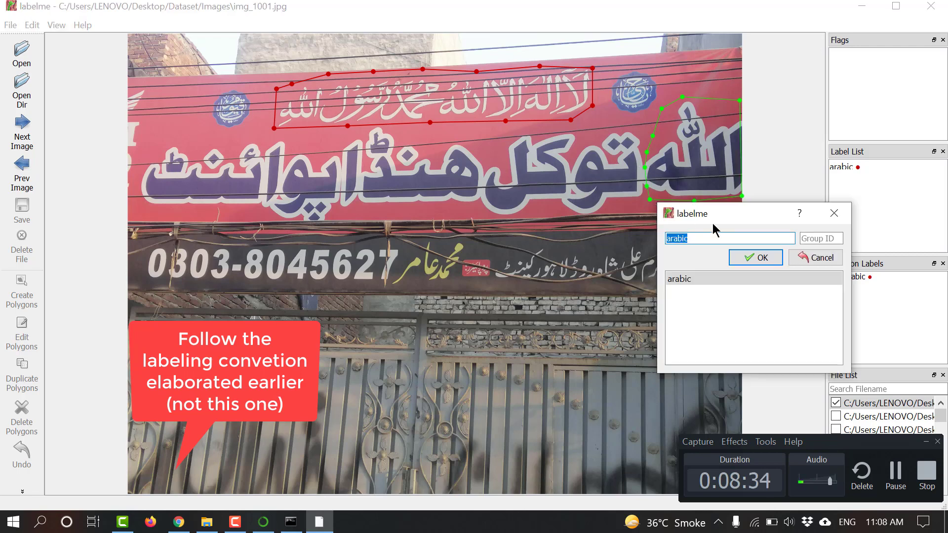
pyautogui.write('urdu')
pyautogui.press('Return')
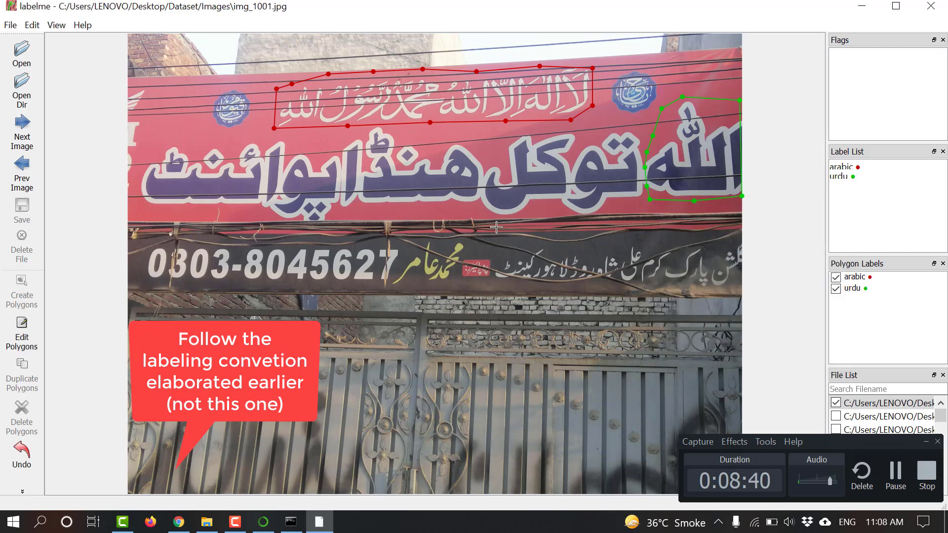
# Outline the second large word from the right, توکل, on the red banner with a polygon labelled urdu
pyautogui.click(481, 220)
pyautogui.click(534, 212)
pyautogui.click(558, 212)
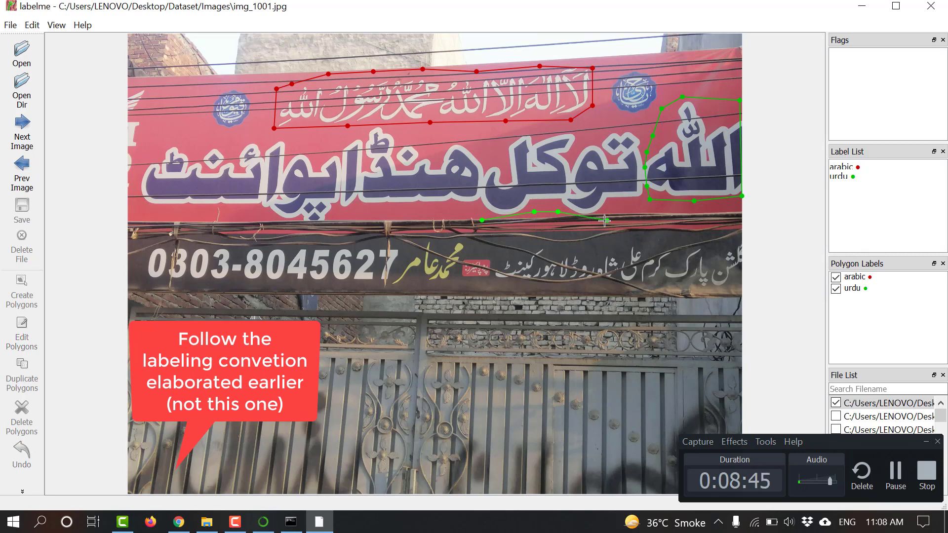
pyautogui.click(611, 219)
pyautogui.click(642, 126)
pyautogui.click(597, 127)
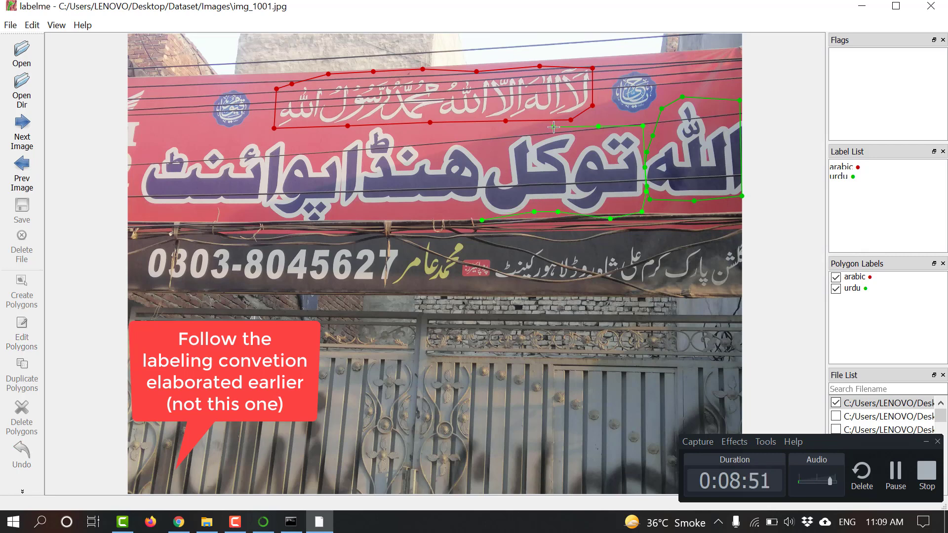
pyautogui.click(482, 211)
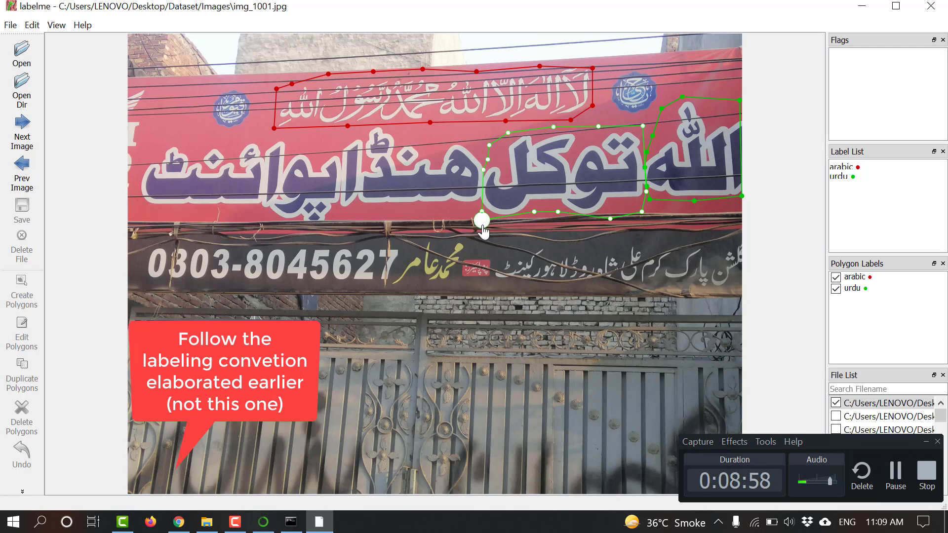
pyautogui.click(482, 220)
pyautogui.click(581, 275)
# Outline the third large word from the right, ہنڈا, on the red banner with a polygon labelled urdu
pyautogui.click(339, 211)
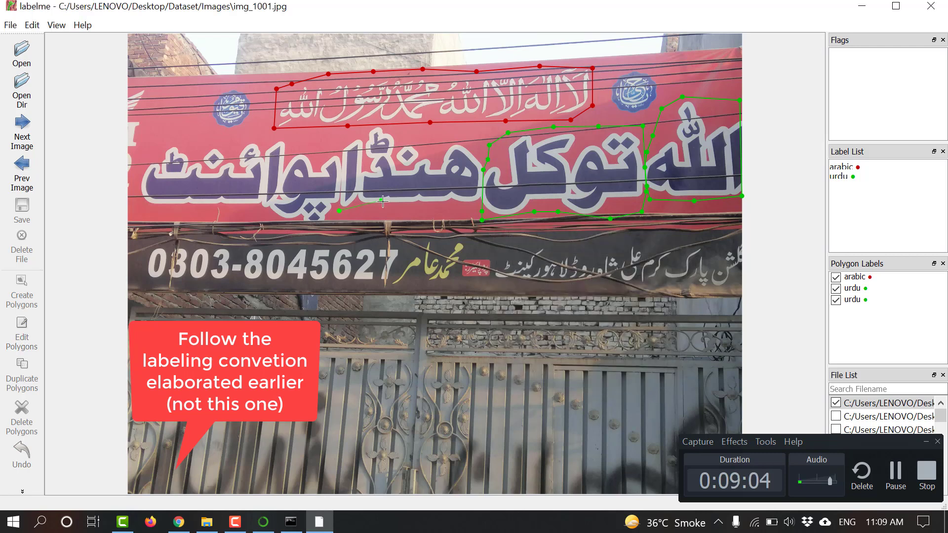
pyautogui.click(386, 205)
pyautogui.click(480, 204)
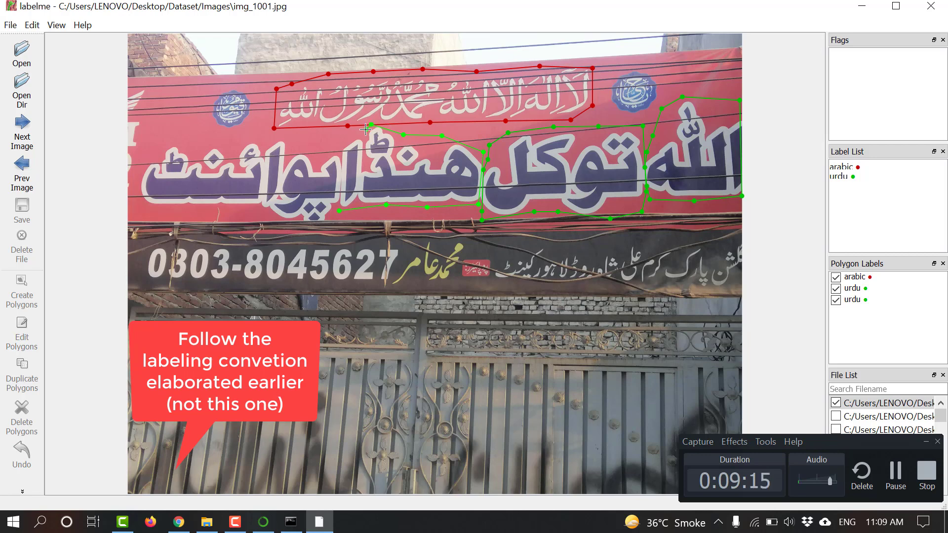
pyautogui.click(342, 137)
pyautogui.click(340, 211)
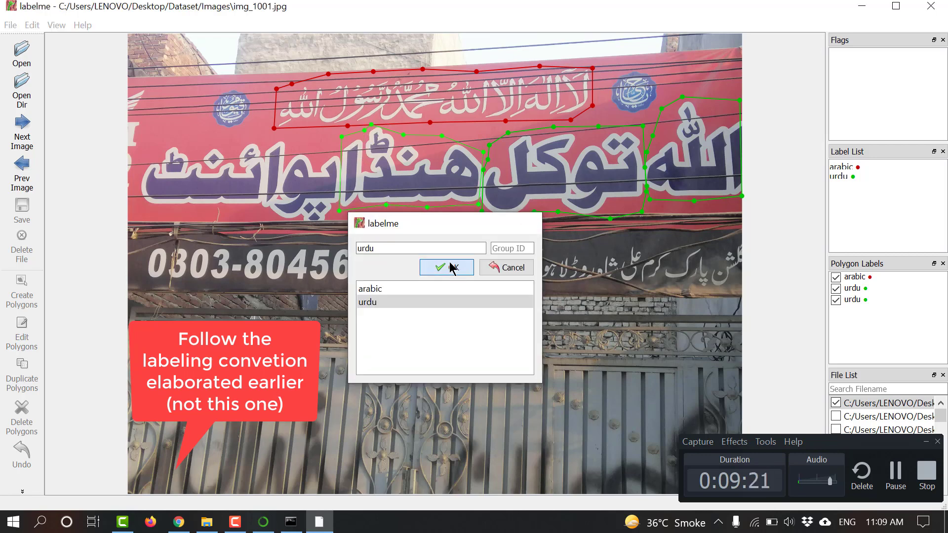
pyautogui.click(449, 268)
# Outline the leftmost large word, پوائنٹ, on the red banner with a polygon labelled urdu
pyautogui.click(142, 214)
pyautogui.click(216, 215)
pyautogui.click(281, 221)
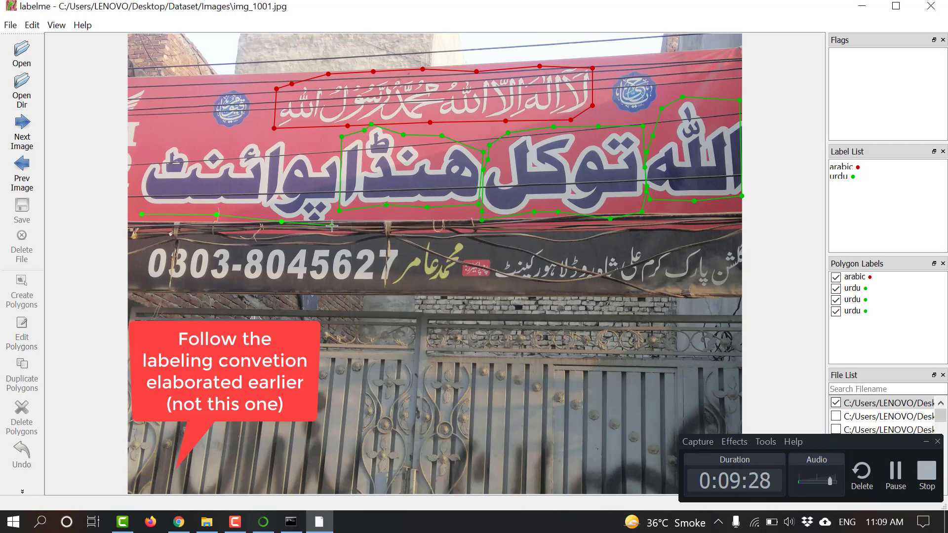
pyautogui.click(338, 215)
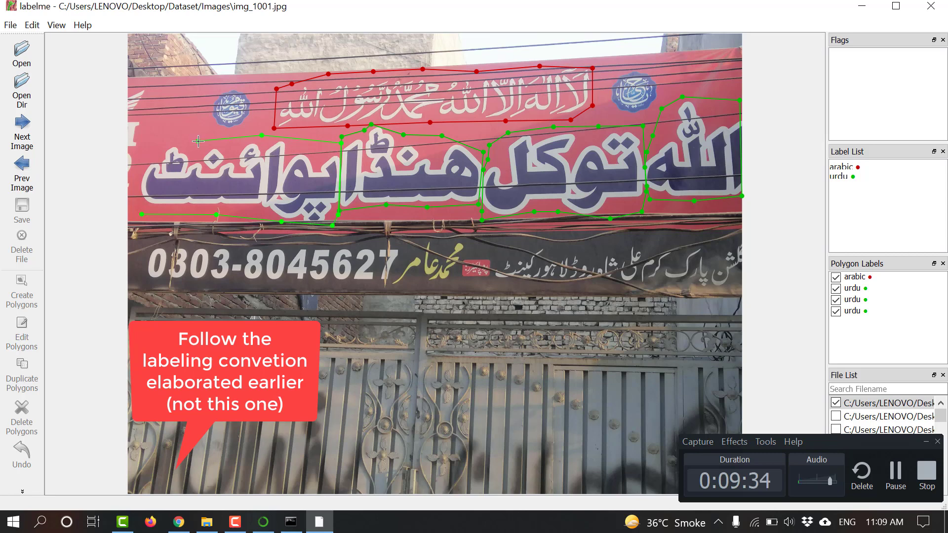
pyautogui.click(139, 185)
pyautogui.click(142, 214)
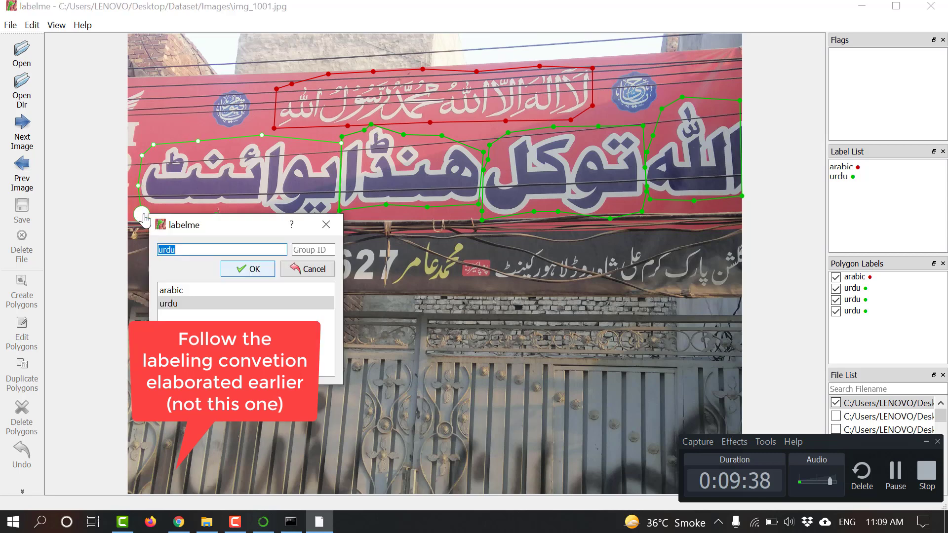
pyautogui.click(249, 269)
# Outline the rightmost word of the white Urdu line on the black strip with a polygon labelled urdu
pyautogui.click(710, 287)
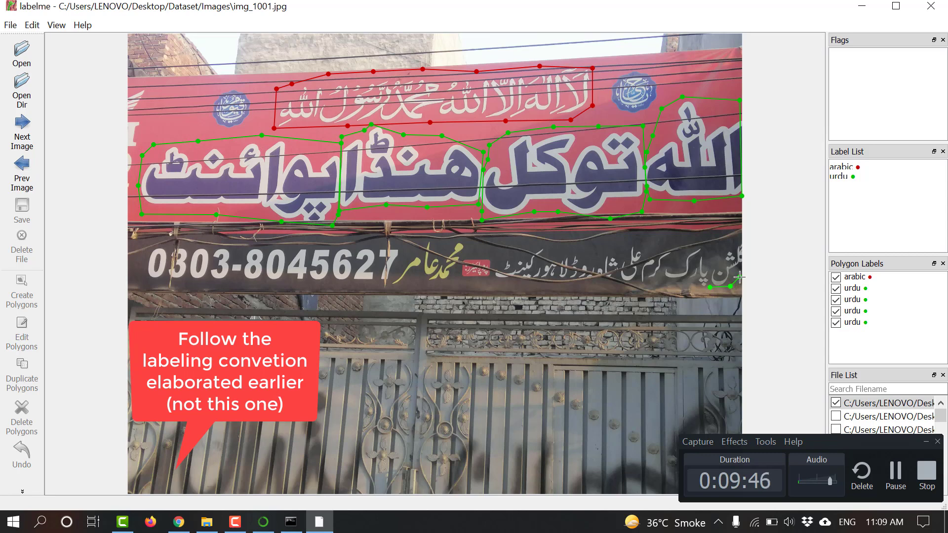
pyautogui.click(740, 243)
pyautogui.click(723, 252)
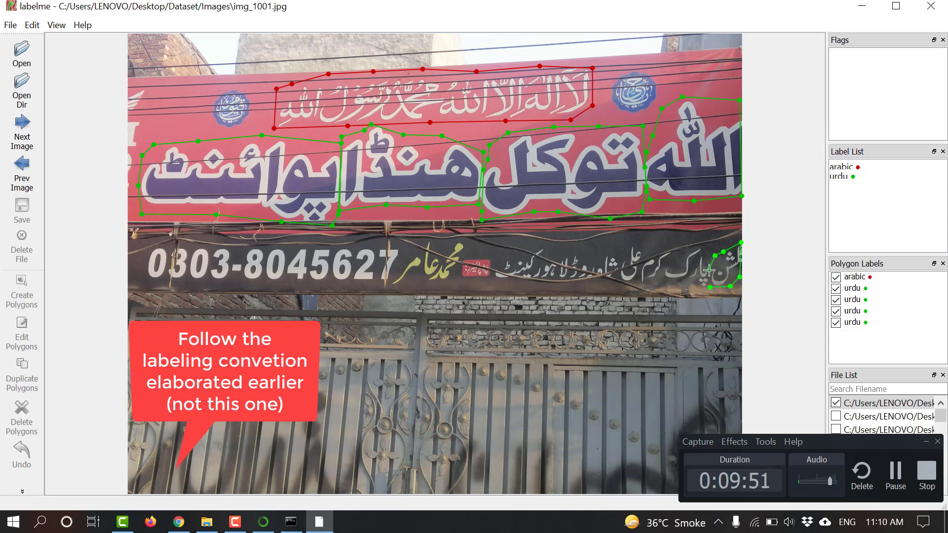
pyautogui.click(708, 270)
pyautogui.click(710, 287)
pyautogui.click(814, 343)
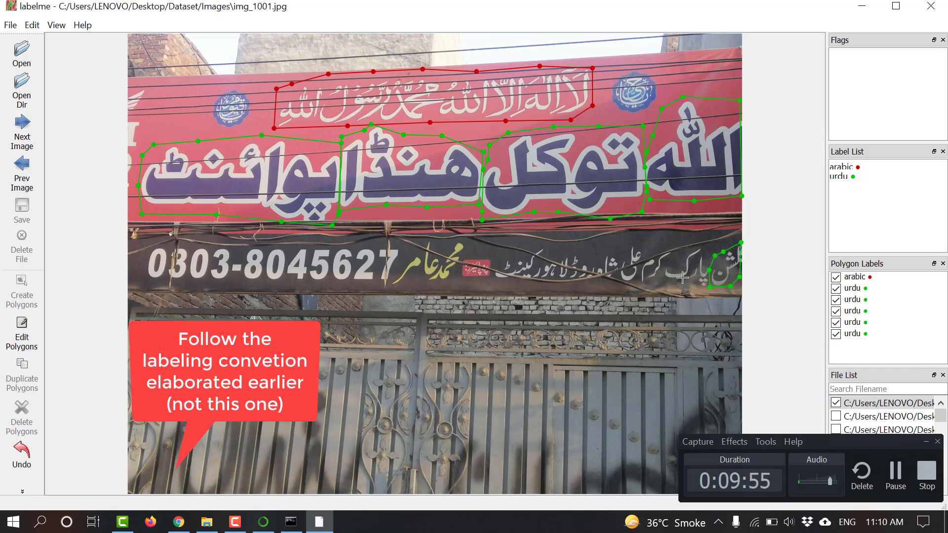
# Outline the second word from the right in the black strip's white Urdu line with a polygon labelled urdu
pyautogui.click(710, 288)
pyautogui.click(706, 247)
pyautogui.click(676, 250)
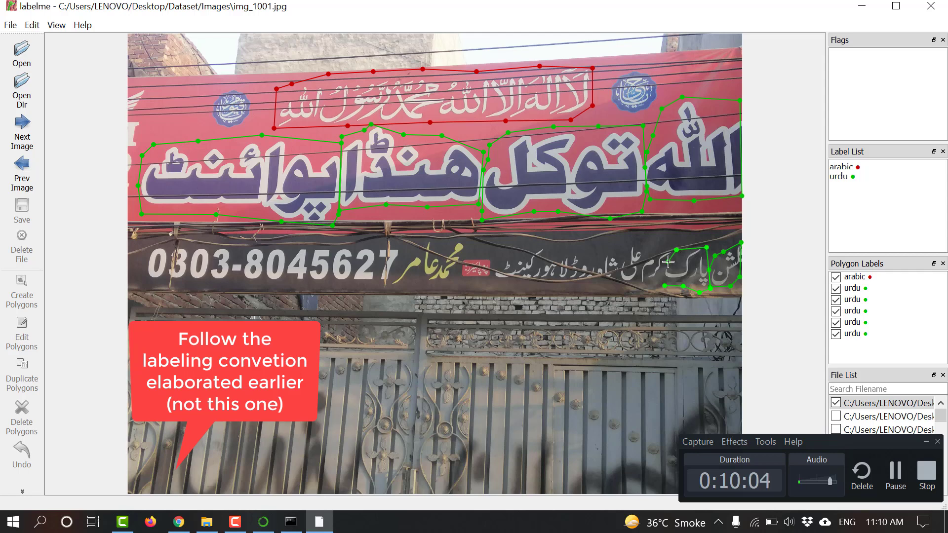
pyautogui.click(665, 285)
pyautogui.click(772, 338)
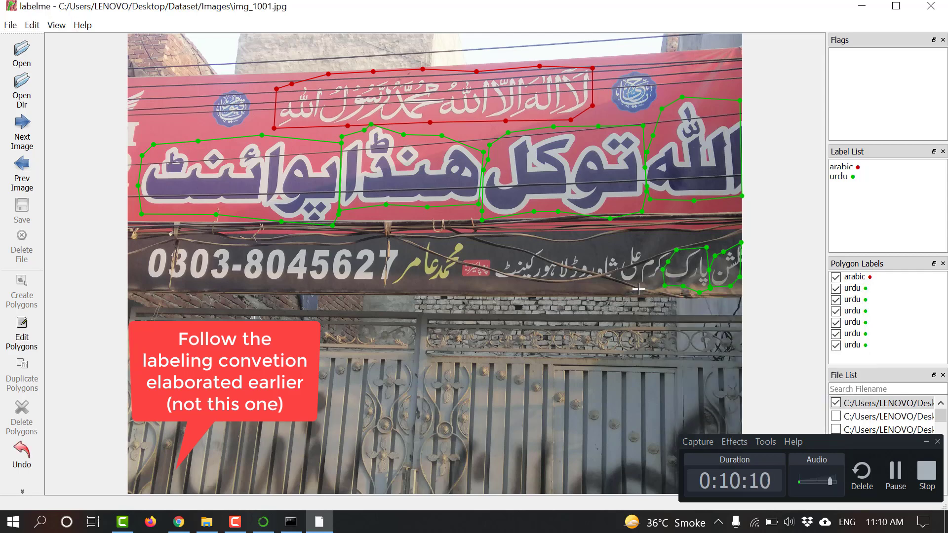
# Outline the third word from the right in the black strip's white Urdu line with a polygon labelled urdu
pyautogui.click(639, 287)
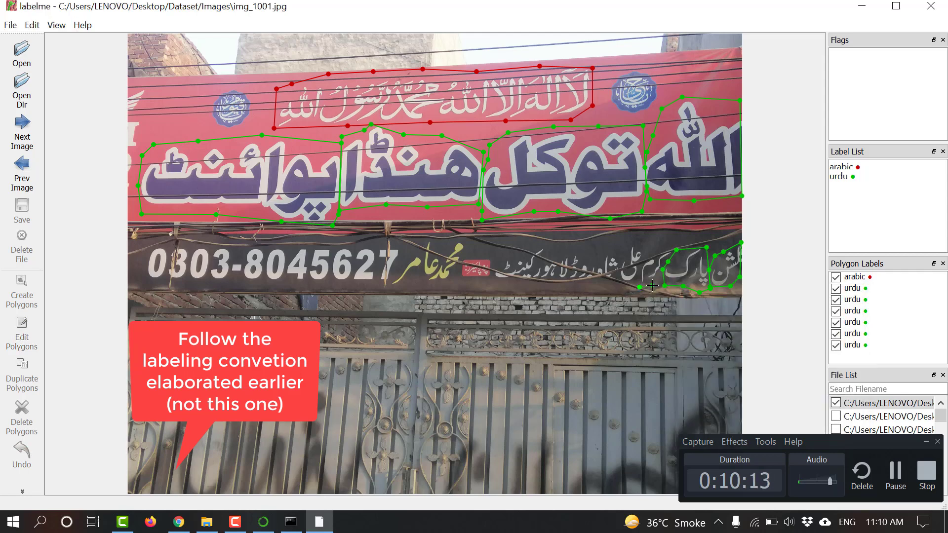
pyautogui.click(673, 249)
pyautogui.click(649, 255)
pyautogui.click(642, 261)
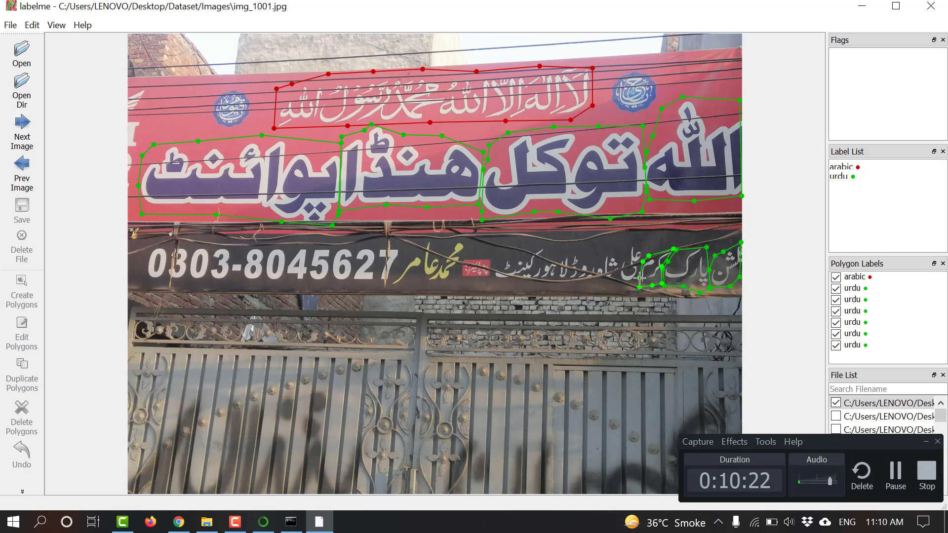
pyautogui.click(639, 287)
pyautogui.click(737, 339)
# Outline the fourth word from the right in the black strip's white Urdu line with a polygon labelled urdu
pyautogui.click(618, 285)
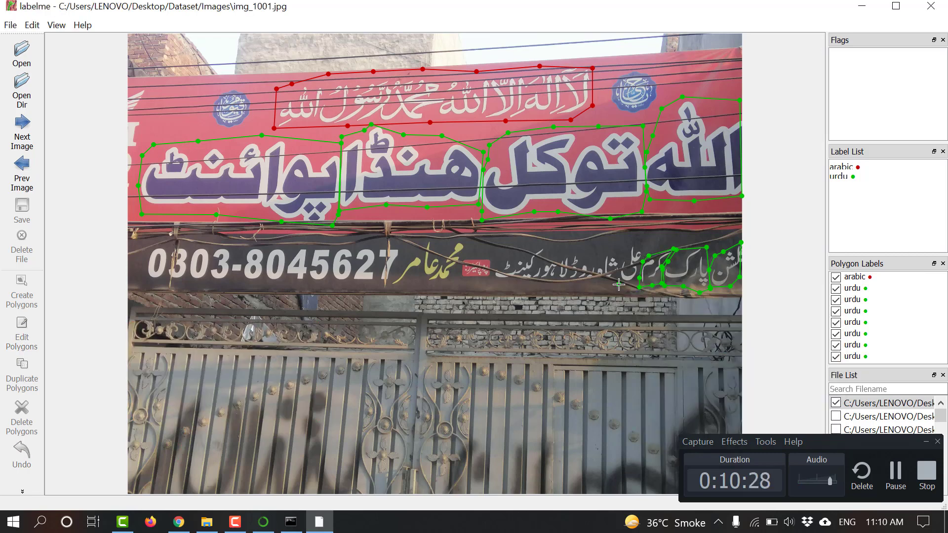
pyautogui.click(634, 284)
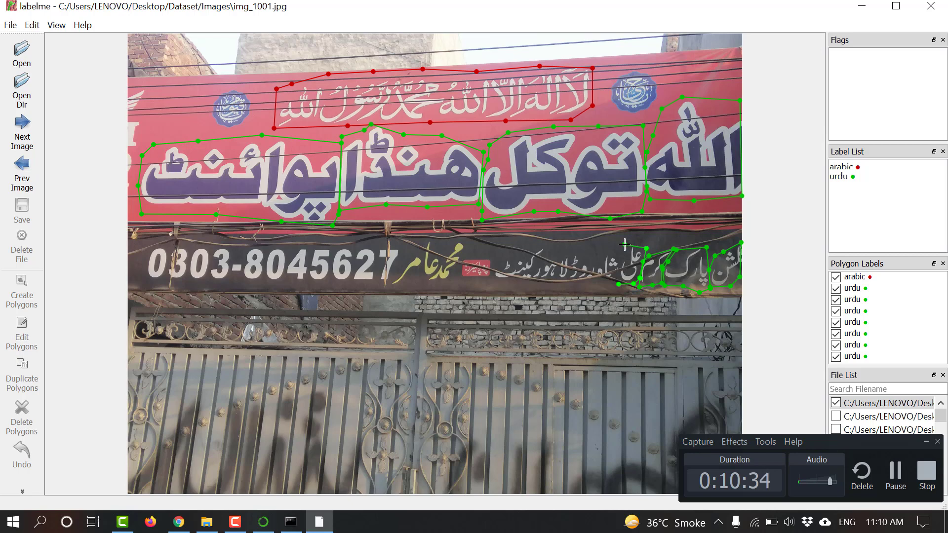
pyautogui.click(618, 285)
pyautogui.click(725, 341)
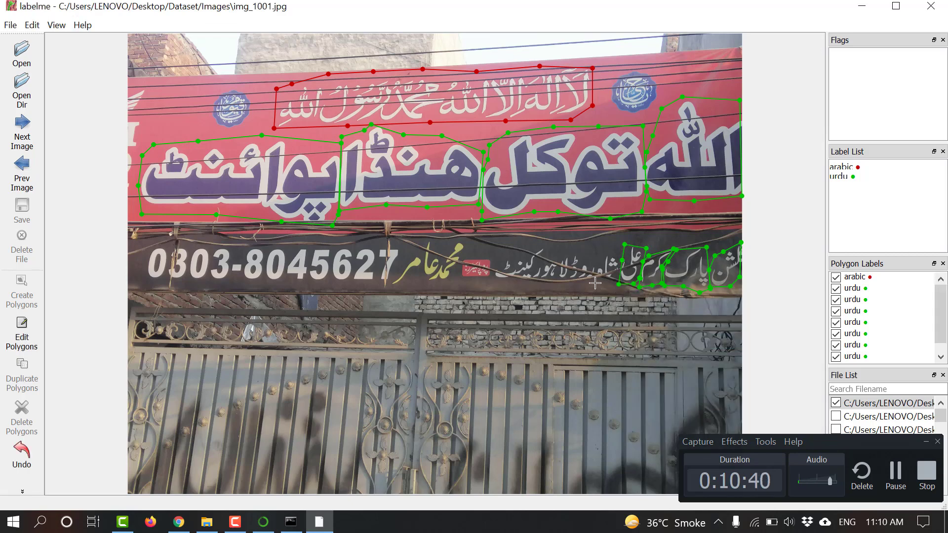
# Outline the fifth word from the right in the black strip's white Urdu line with a polygon labelled urdu
pyautogui.click(597, 283)
pyautogui.click(605, 283)
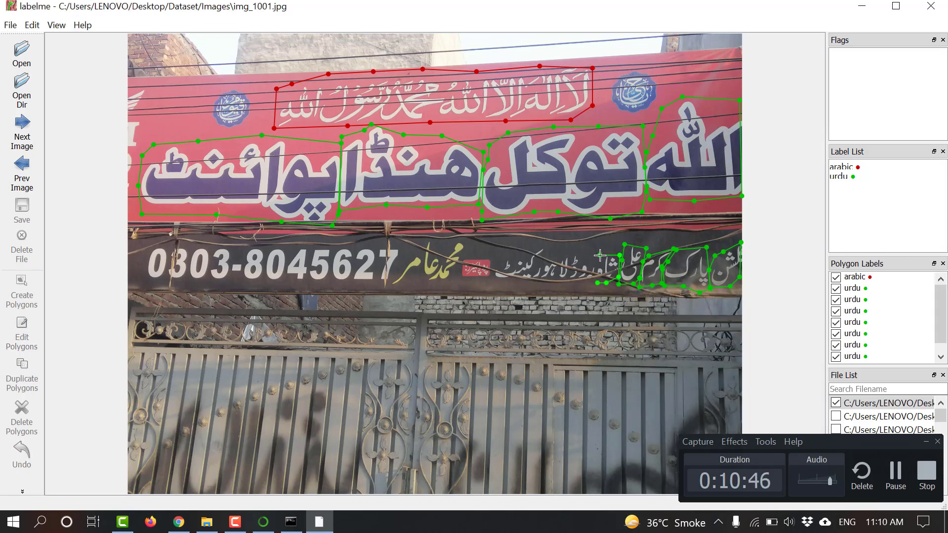
pyautogui.click(598, 255)
pyautogui.click(597, 282)
pyautogui.press('Return')
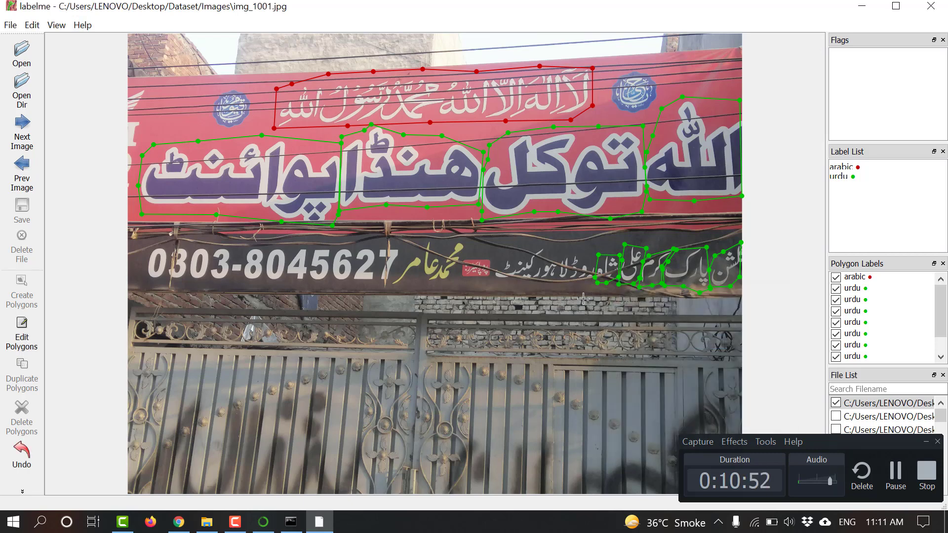
# Outline the sixth word from the right in the black strip's white Urdu line with a polygon labelled urdu
pyautogui.click(566, 280)
pyautogui.click(579, 283)
pyautogui.click(595, 283)
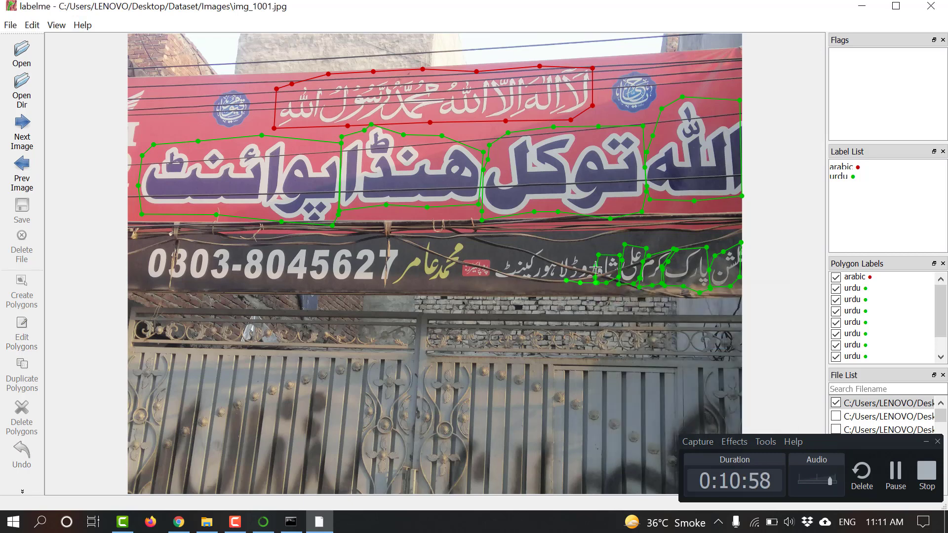
pyautogui.click(595, 258)
pyautogui.doubleClick(570, 265)
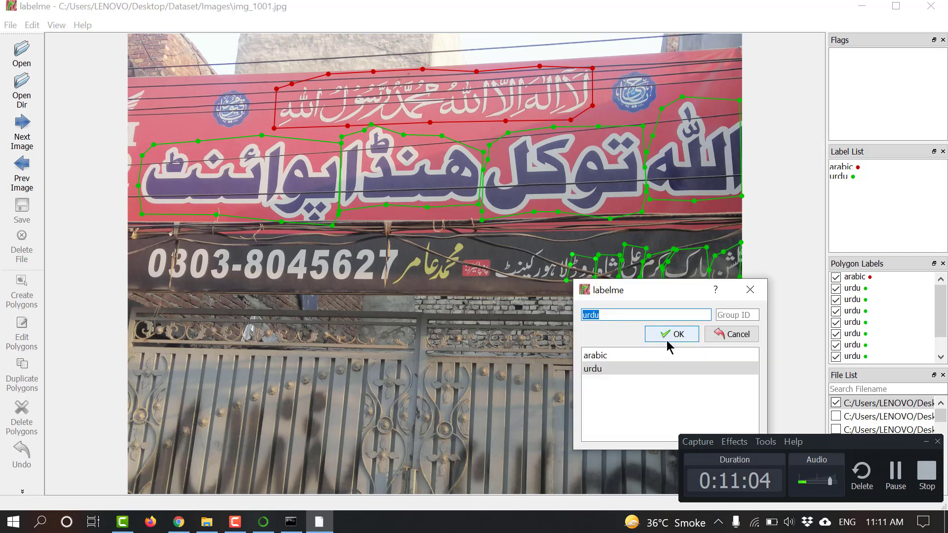
pyautogui.click(668, 335)
# Outline the seventh word from the right in the black strip's white Urdu line with a polygon labelled urdu
pyautogui.click(530, 281)
pyautogui.click(552, 284)
pyautogui.click(565, 280)
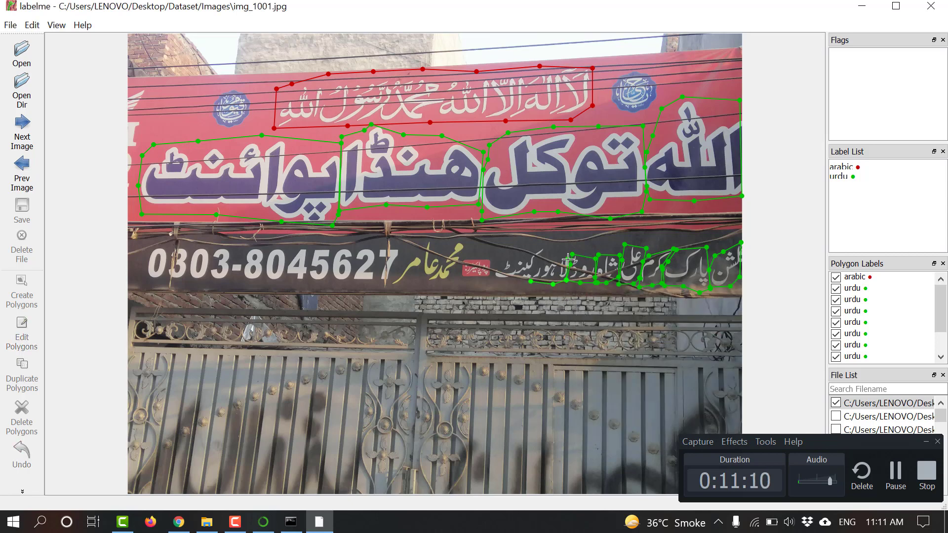
pyautogui.doubleClick(542, 261)
pyautogui.press('Return')
pyautogui.click(530, 281)
pyautogui.click(634, 335)
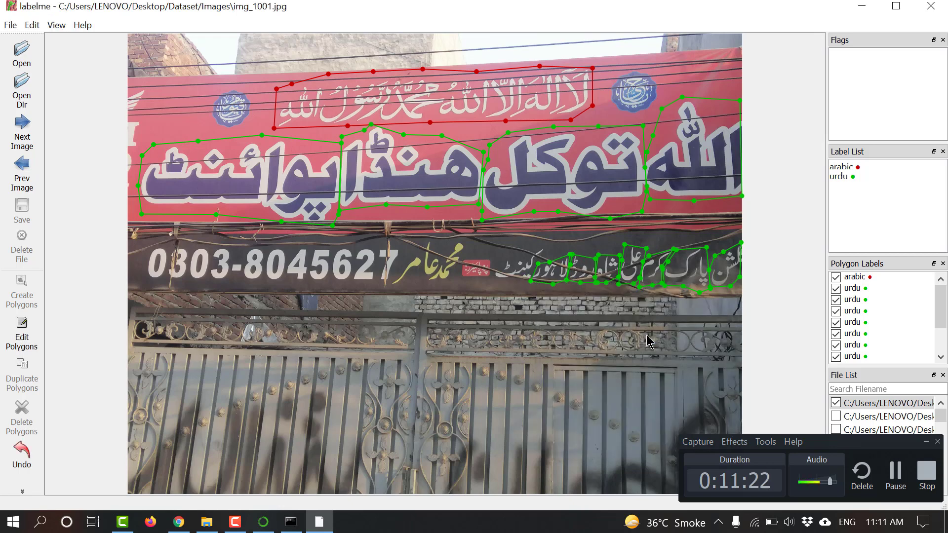
# Outline the eighth word from the right in the black strip's white Urdu line with a polygon labelled urdu, and check its edge points
pyautogui.click(492, 281)
pyautogui.click(544, 247)
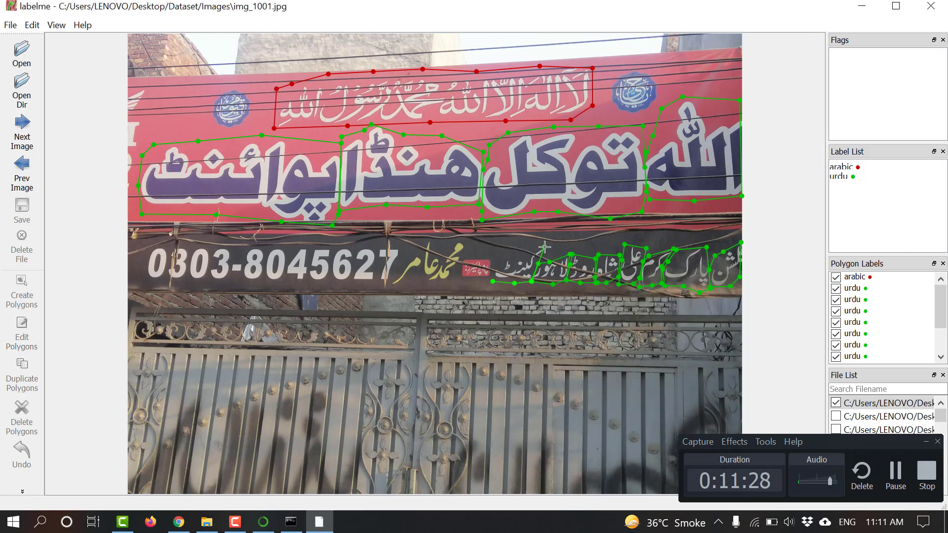
pyautogui.click(520, 255)
pyautogui.click(499, 260)
pyautogui.click(491, 269)
pyautogui.click(492, 282)
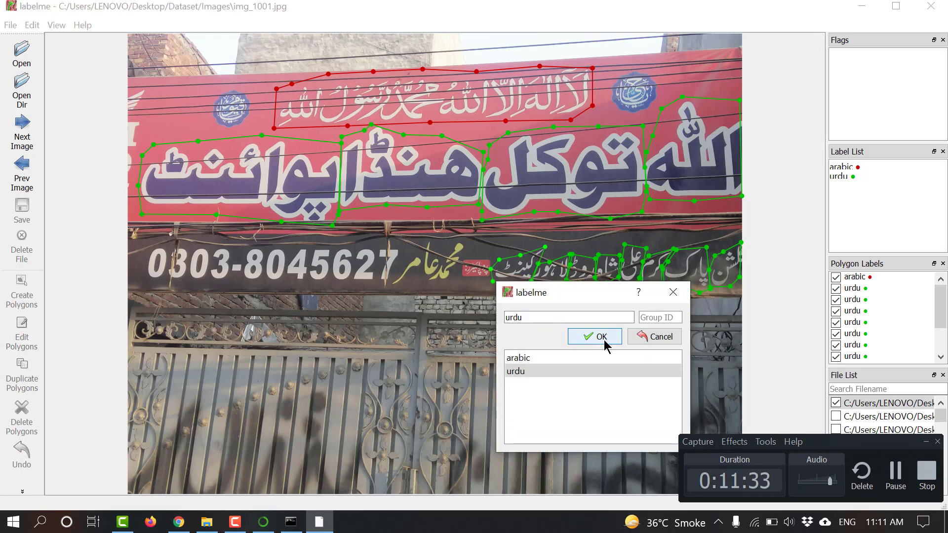
pyautogui.click(603, 339)
pyautogui.click(21, 336)
pyautogui.click(512, 261)
pyautogui.click(494, 276)
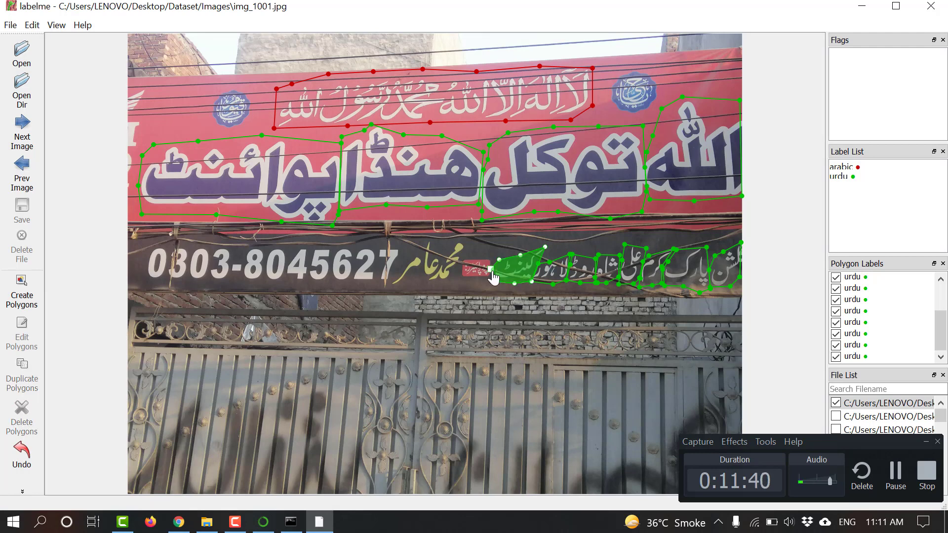
# Outline the small Urdu text in the red box on the black strip with a polygon labelled urdu
pyautogui.click(21, 295)
pyautogui.click(461, 276)
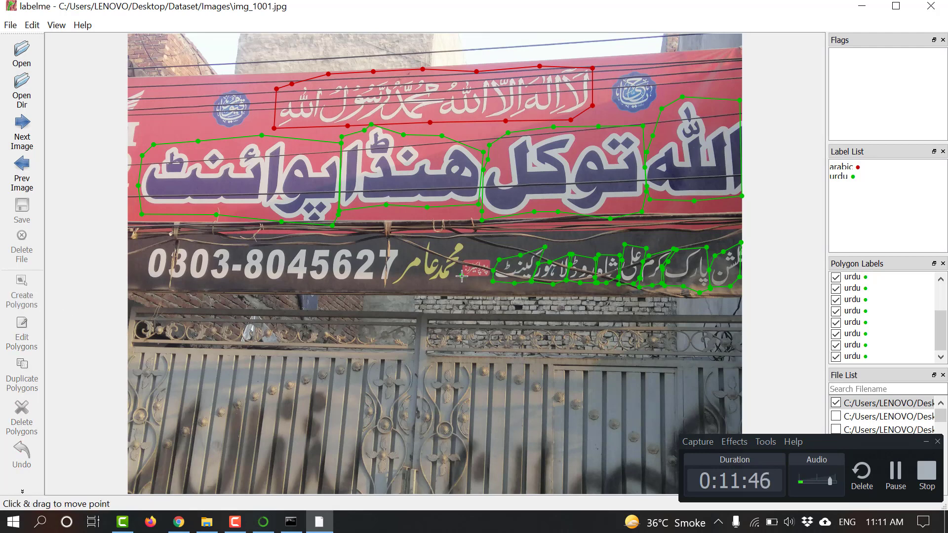
pyautogui.click(488, 260)
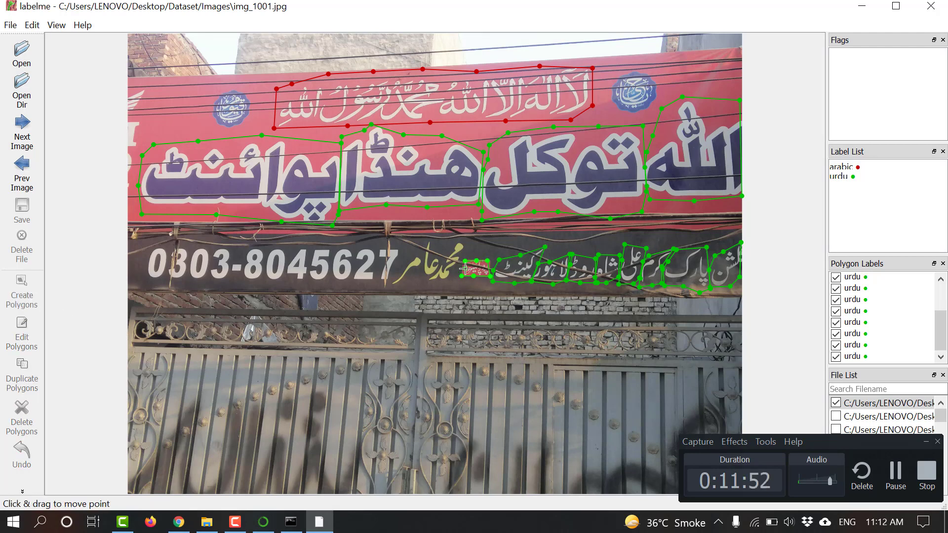
pyautogui.click(462, 275)
pyautogui.click(562, 332)
# Outline the first yellow word from the right on the black strip with a polygon labelled urdu
pyautogui.click(428, 284)
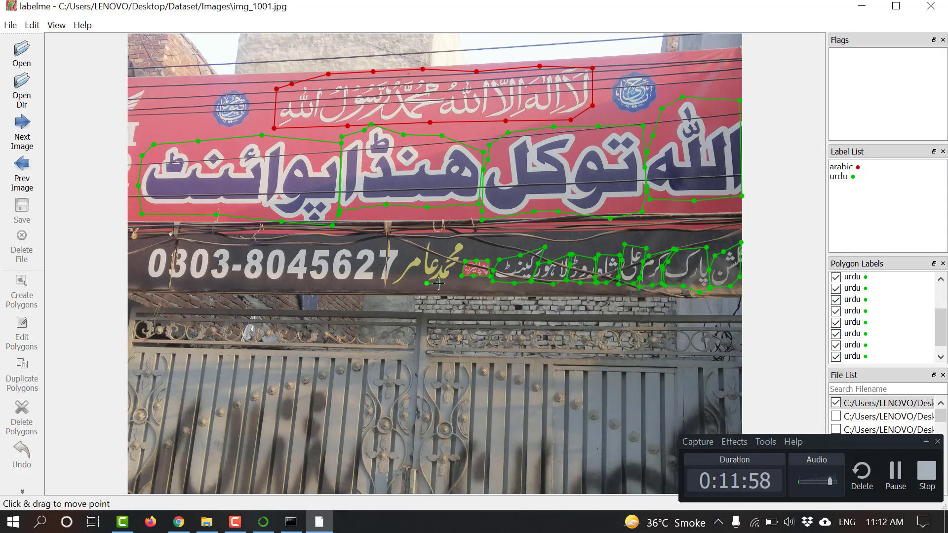
pyautogui.click(441, 283)
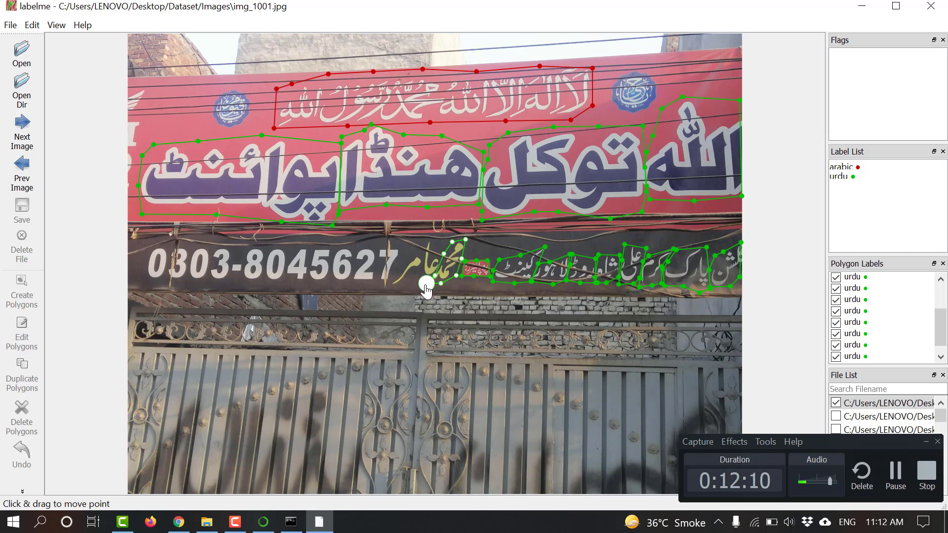
pyautogui.click(427, 283)
pyautogui.click(542, 341)
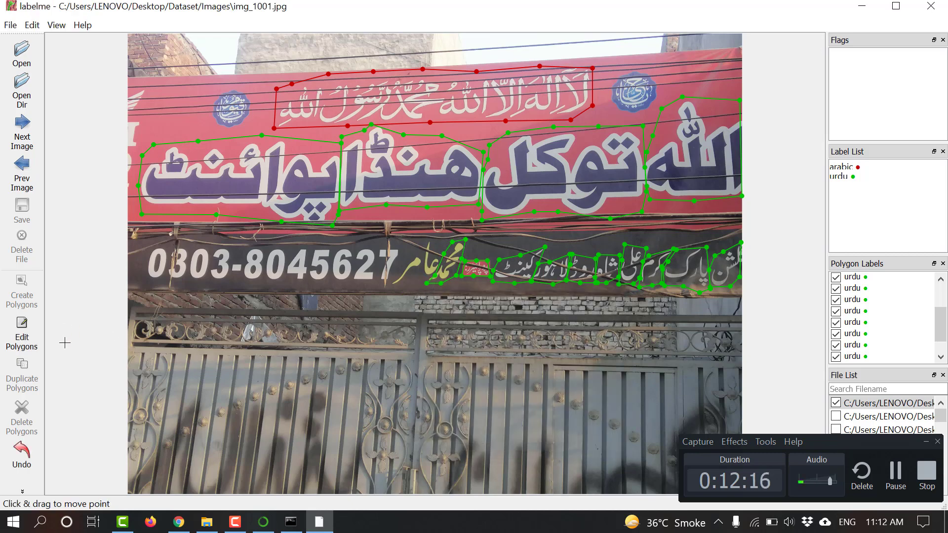
# Outline the second yellow word from the right on the black strip with a polygon labelled urdu
pyautogui.click(390, 289)
pyautogui.click(412, 283)
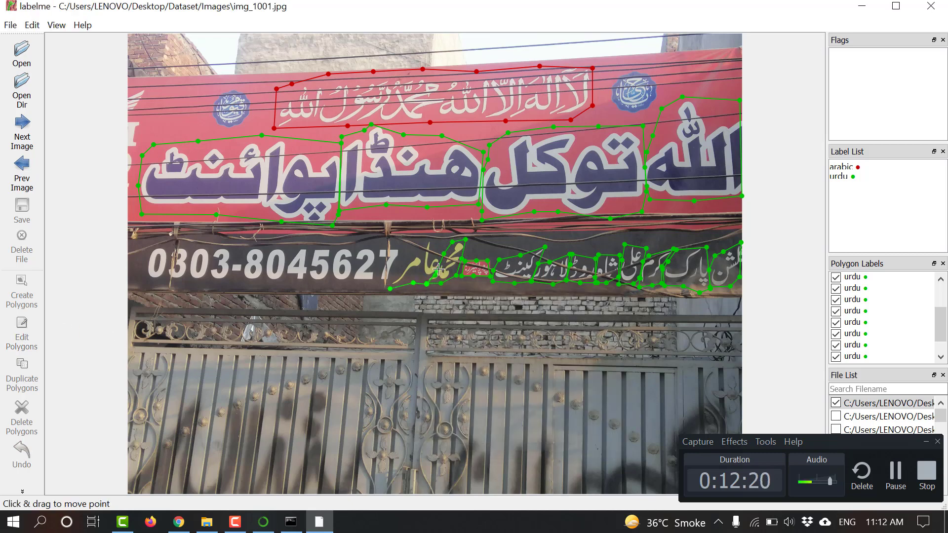
pyautogui.click(439, 241)
pyautogui.click(416, 241)
pyautogui.click(408, 253)
pyautogui.click(398, 271)
pyautogui.click(389, 288)
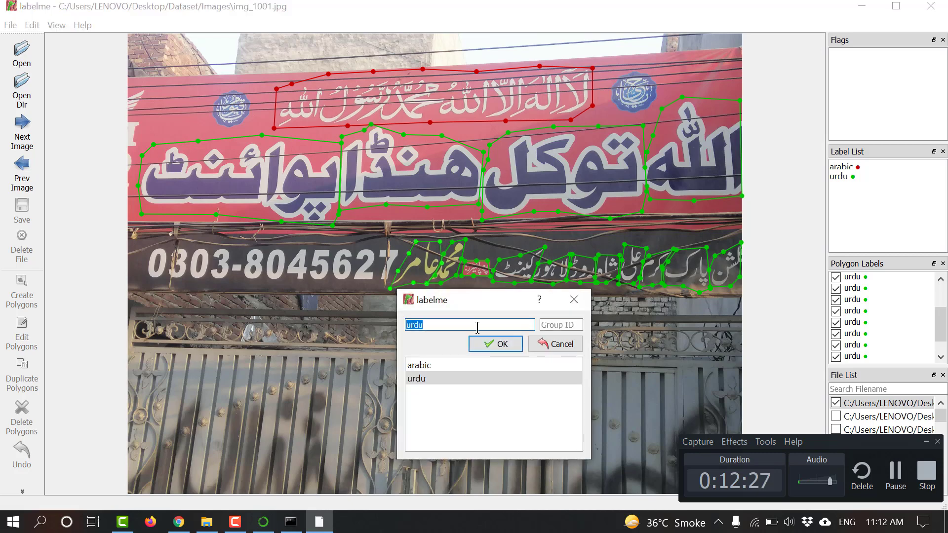
pyautogui.click(498, 344)
# Outline the phone number on the black strip with a polygon and give it the new label latin
pyautogui.click(145, 281)
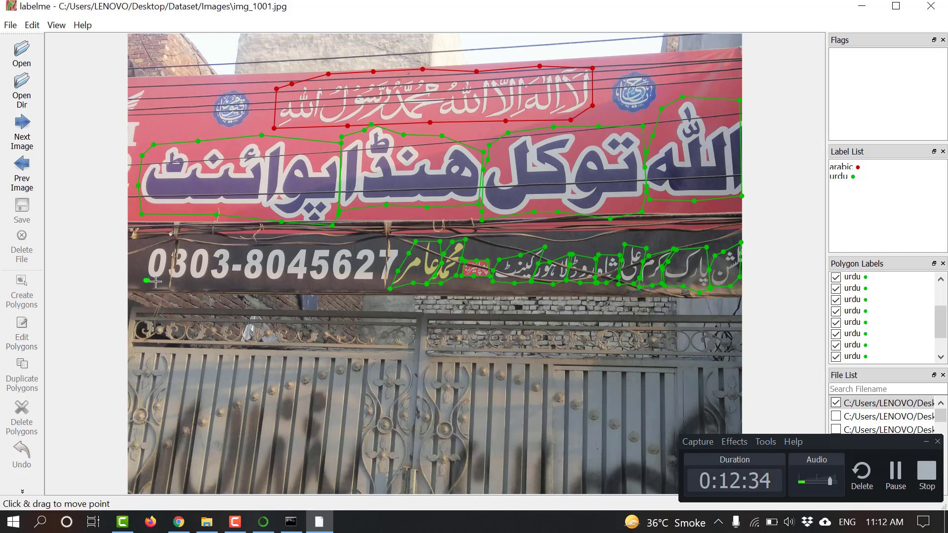
pyautogui.click(390, 283)
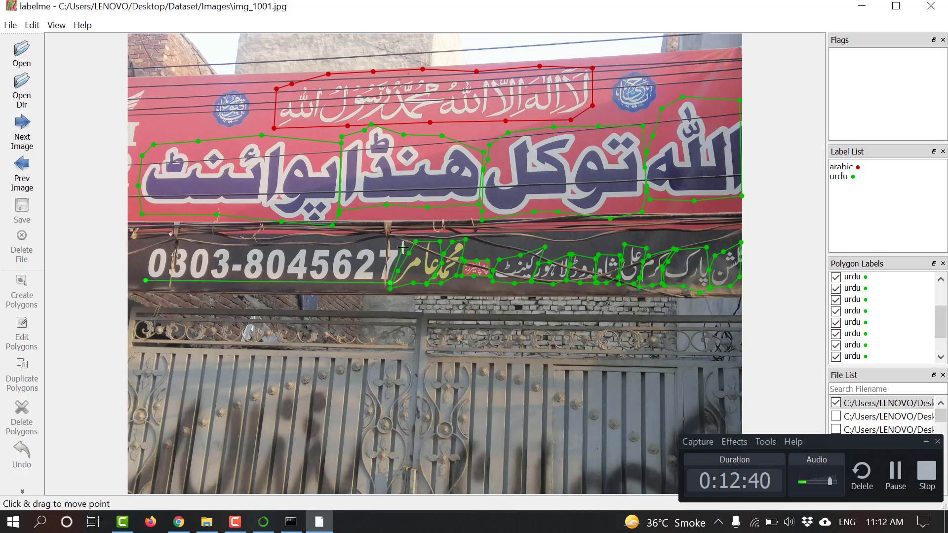
pyautogui.click(403, 248)
pyautogui.click(148, 245)
pyautogui.click(147, 282)
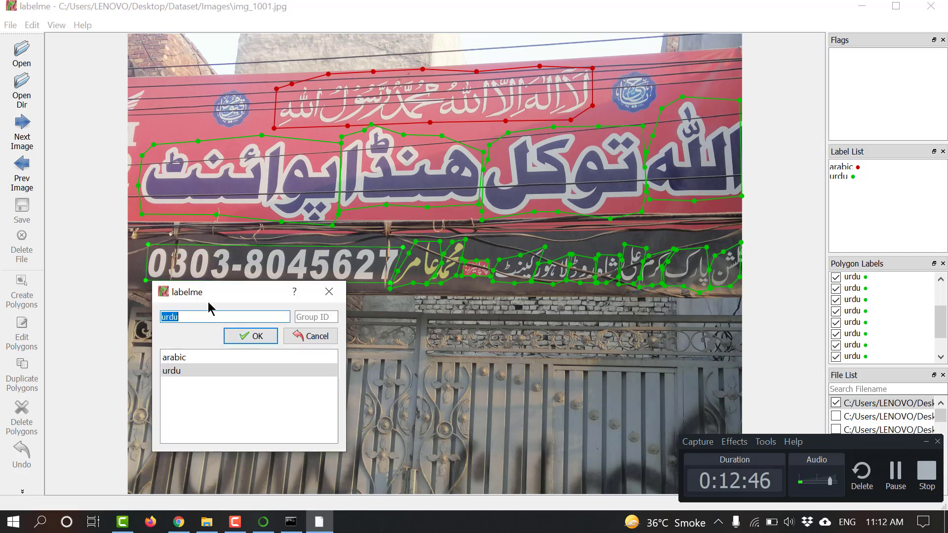
pyautogui.write('latin')
pyautogui.click(250, 335)
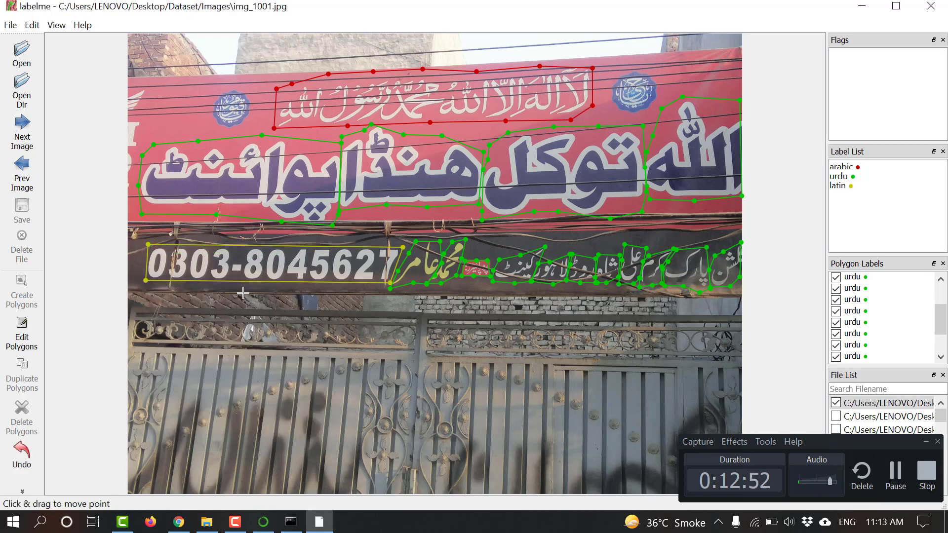
# Outline the round blue emblem to the left of the Arabic line with a polygon labelled arabic
pyautogui.click(218, 124)
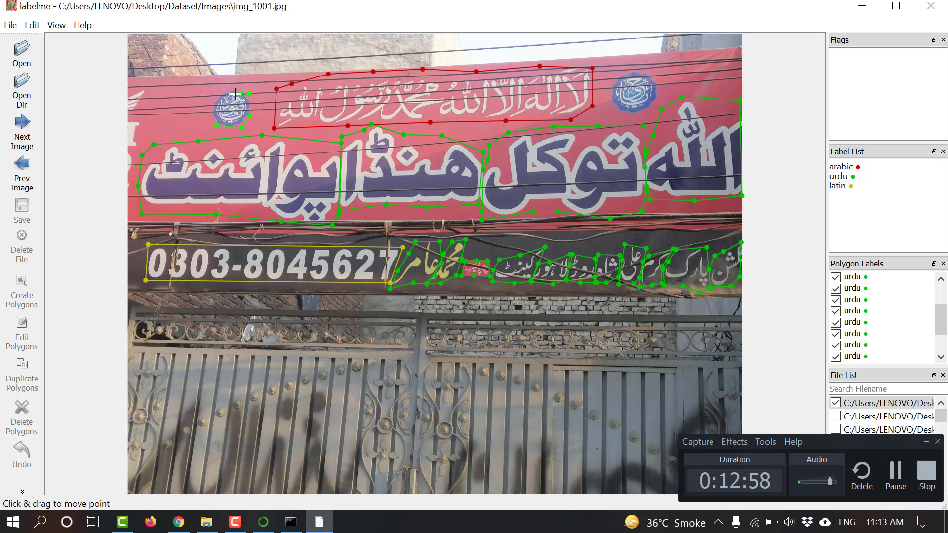
pyautogui.click(217, 124)
pyautogui.click(244, 202)
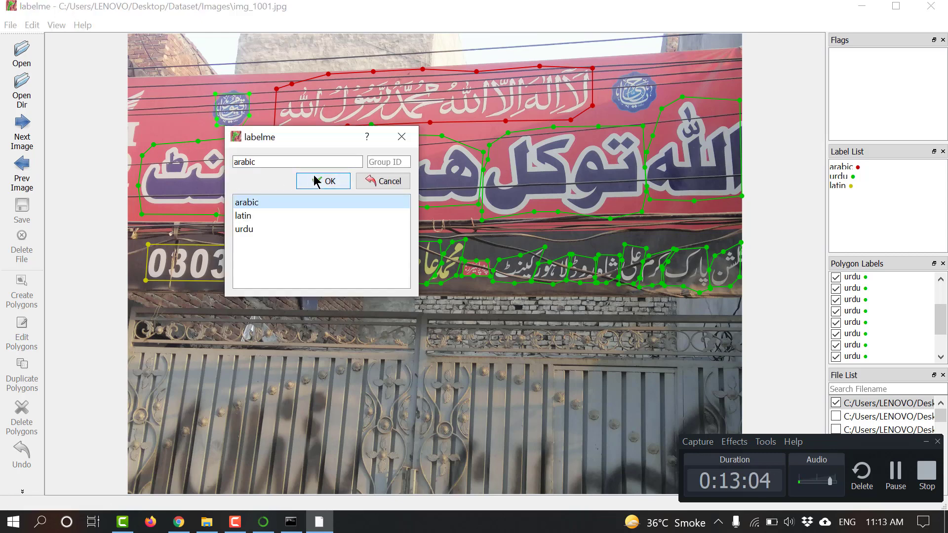
pyautogui.click(322, 183)
# Outline the round blue emblem to the right of the Arabic line with a polygon labelled arabic
pyautogui.click(615, 113)
pyautogui.click(640, 113)
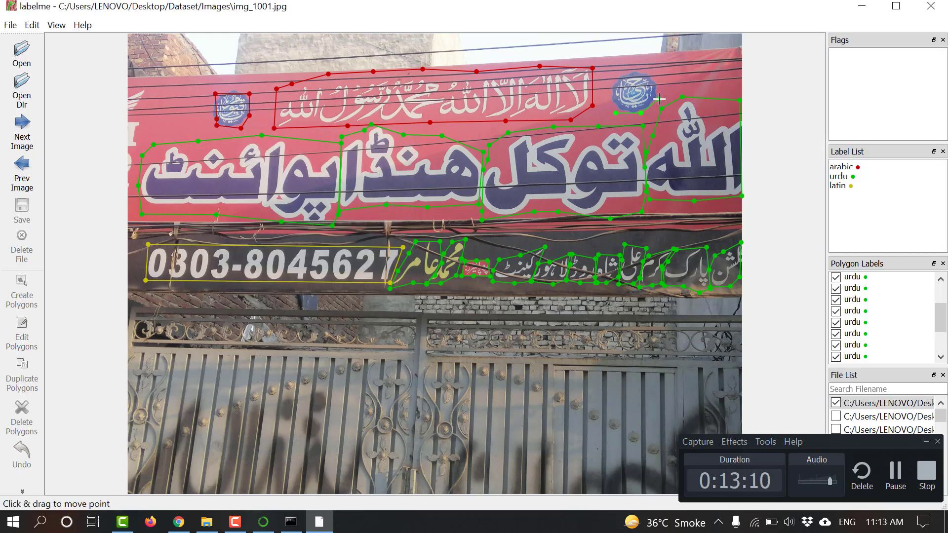
pyautogui.click(613, 77)
pyautogui.click(615, 113)
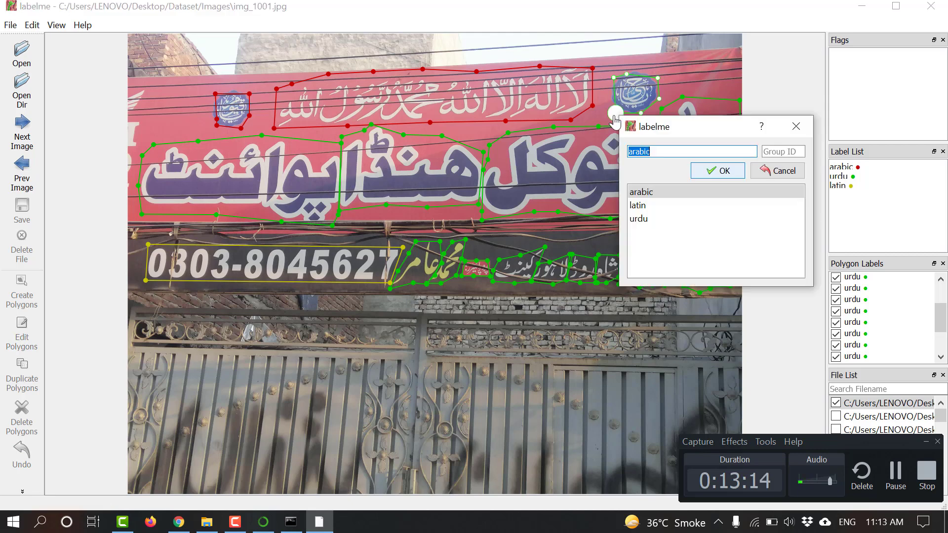
pyautogui.click(717, 170)
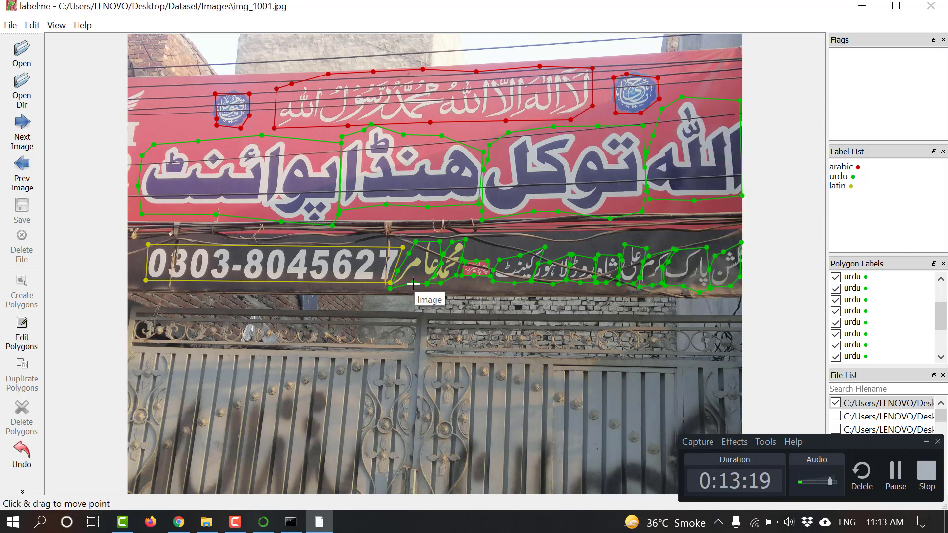
# Go to the next image, img_1002.jpg, and outline the word CANTT with a polygon labelled latin
pyautogui.click(20, 133)
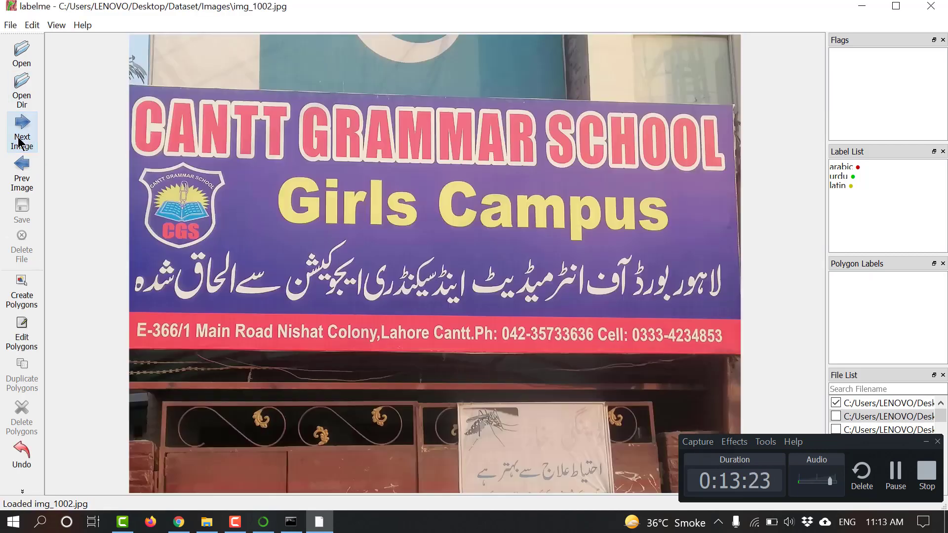
pyautogui.click(133, 160)
pyautogui.click(288, 161)
pyautogui.click(293, 101)
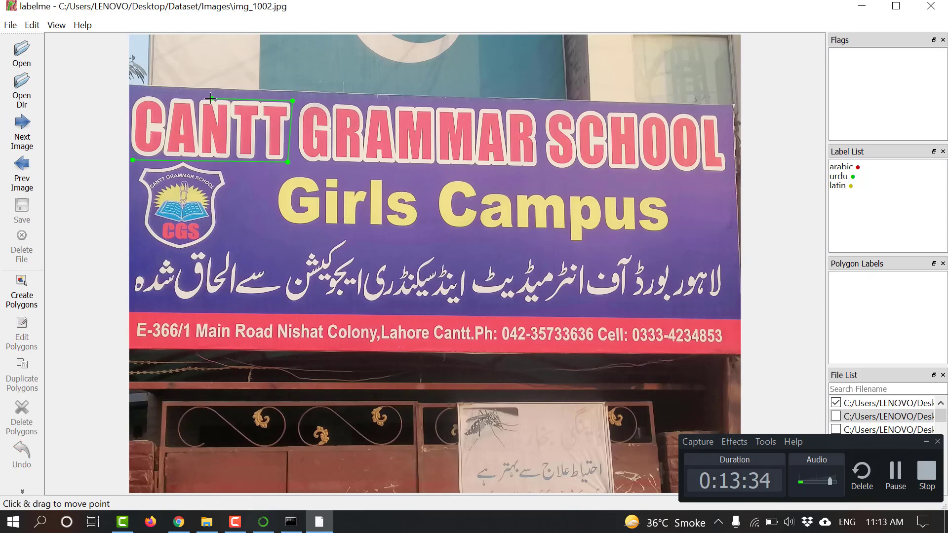
pyautogui.click(137, 94)
pyautogui.click(132, 160)
pyautogui.click(188, 247)
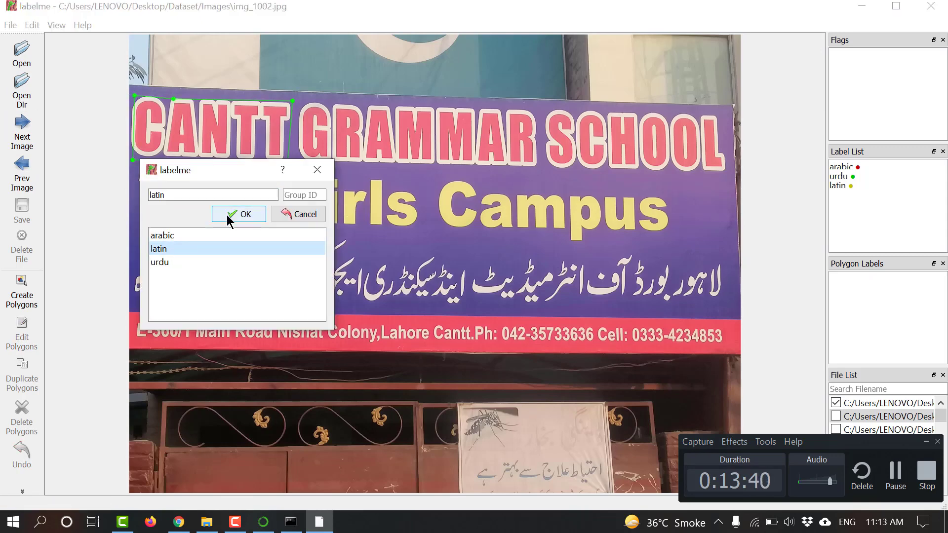
pyautogui.click(231, 214)
# Outline the word GRAMMAR in the signboard's headline with a polygon labelled latin
pyautogui.click(299, 164)
pyautogui.click(404, 168)
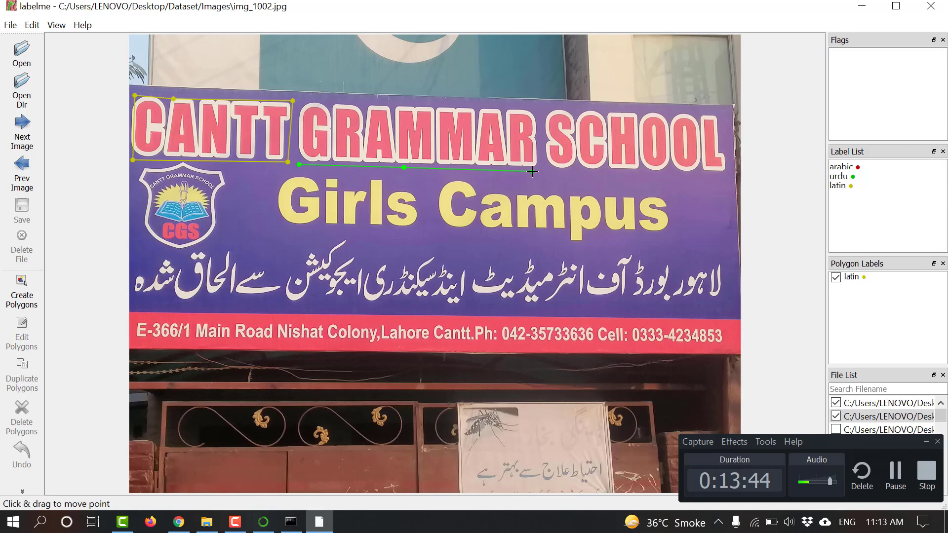
pyautogui.click(536, 107)
pyautogui.click(417, 103)
pyautogui.click(300, 98)
pyautogui.click(299, 164)
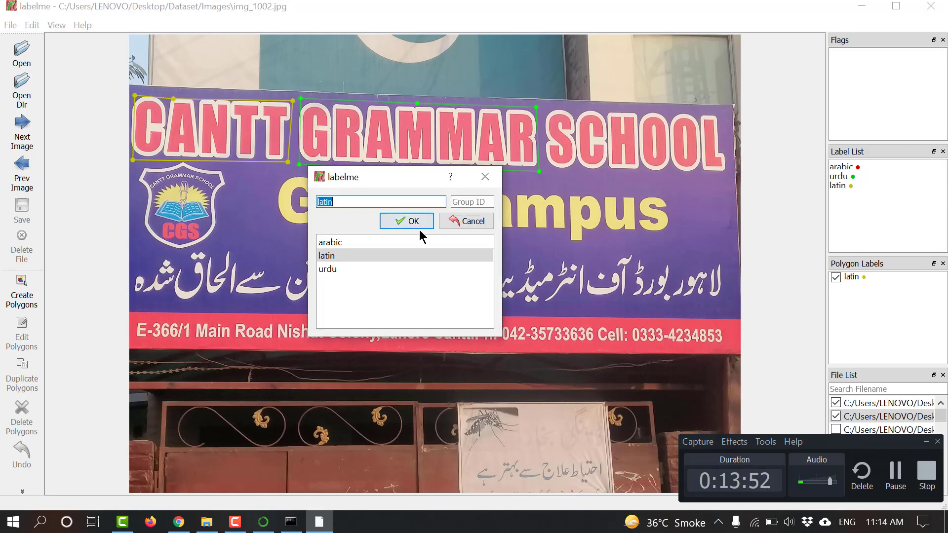
pyautogui.click(407, 221)
# Outline the word SCHOOL in the signboard's headline with a polygon labelled latin
pyautogui.click(548, 171)
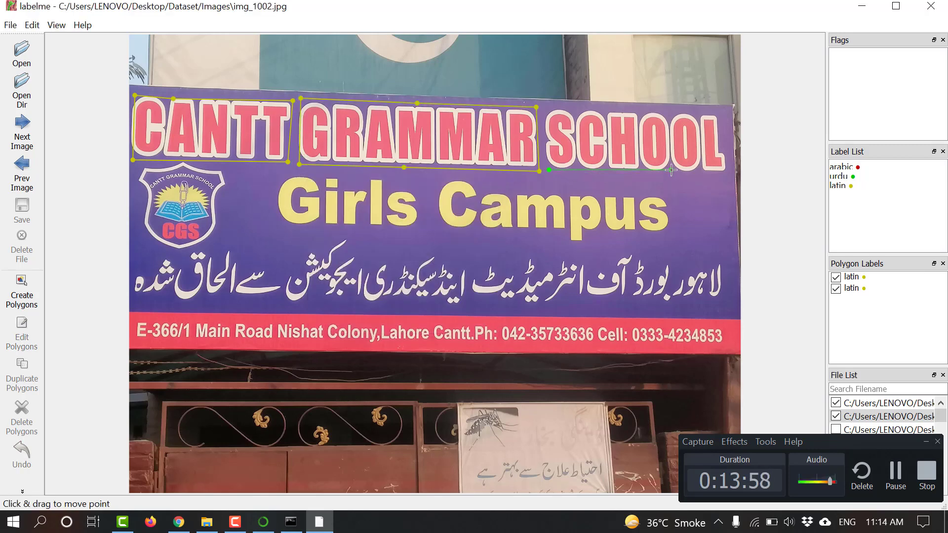
pyautogui.click(669, 174)
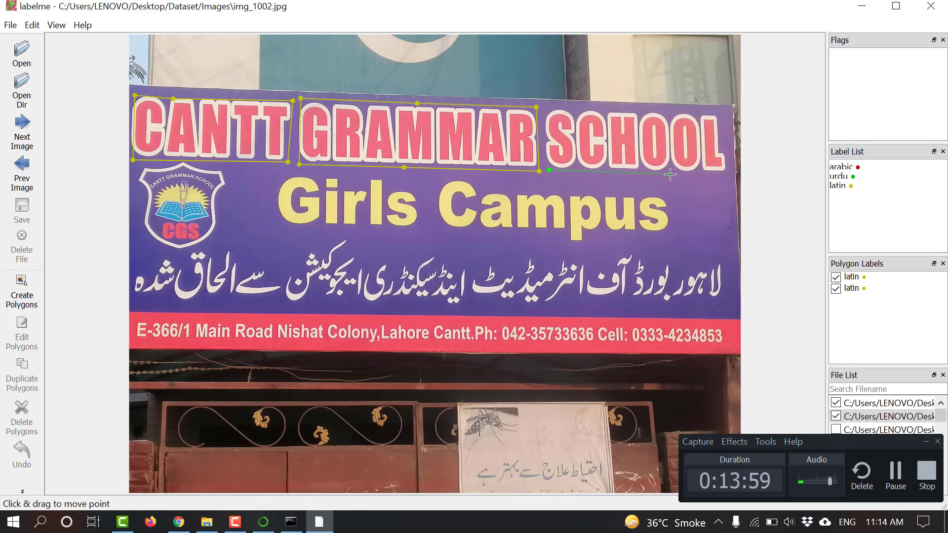
pyautogui.click(615, 106)
pyautogui.click(543, 104)
pyautogui.click(549, 170)
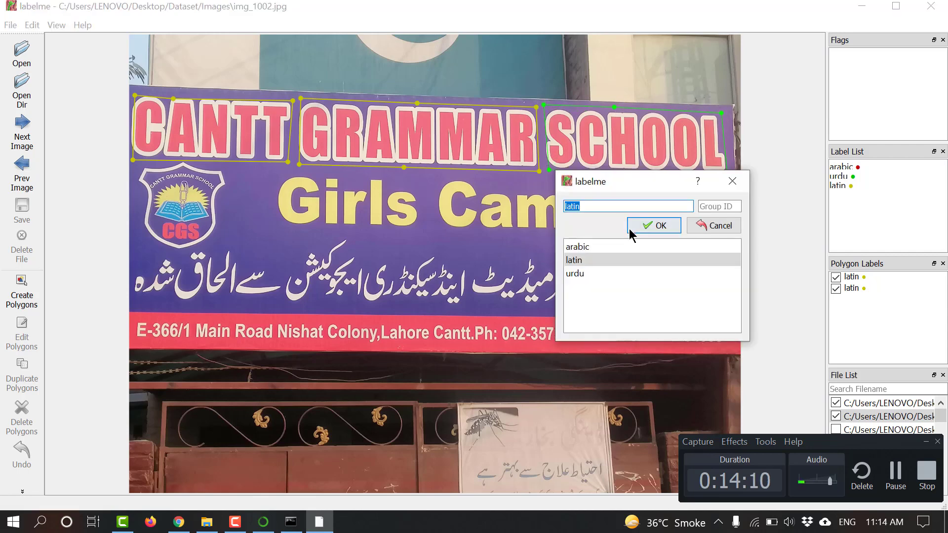
pyautogui.click(650, 223)
# Outline the yellow word Girls below the headline with a polygon labelled latin
pyautogui.click(278, 231)
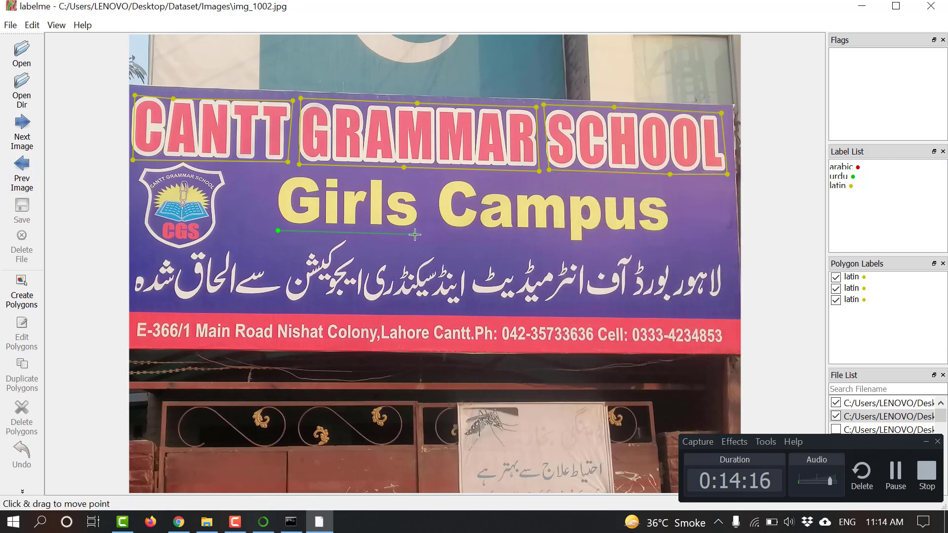
pyautogui.click(418, 233)
pyautogui.click(419, 179)
pyautogui.click(330, 173)
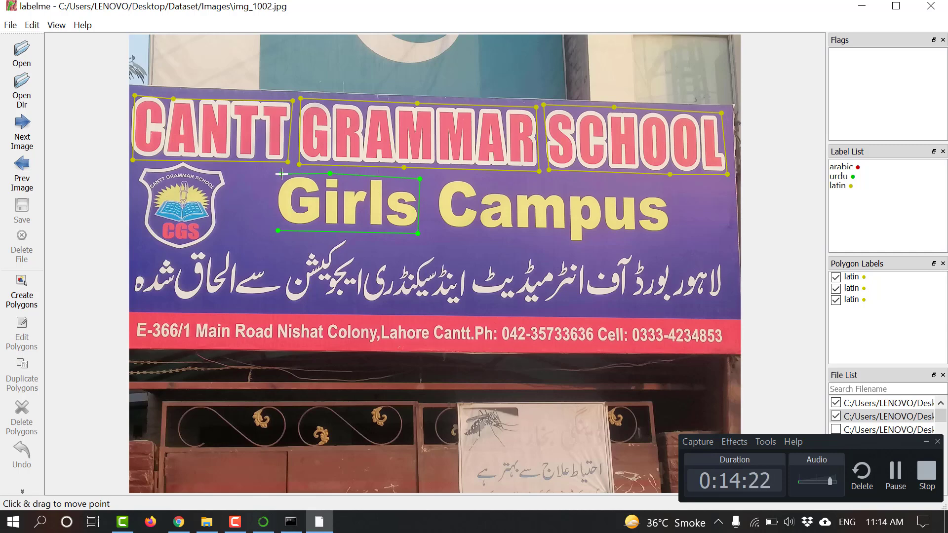
pyautogui.click(274, 198)
pyautogui.click(278, 231)
pyautogui.click(385, 283)
# Outline the yellow word Campus below the headline with a polygon labelled latin
pyautogui.click(440, 230)
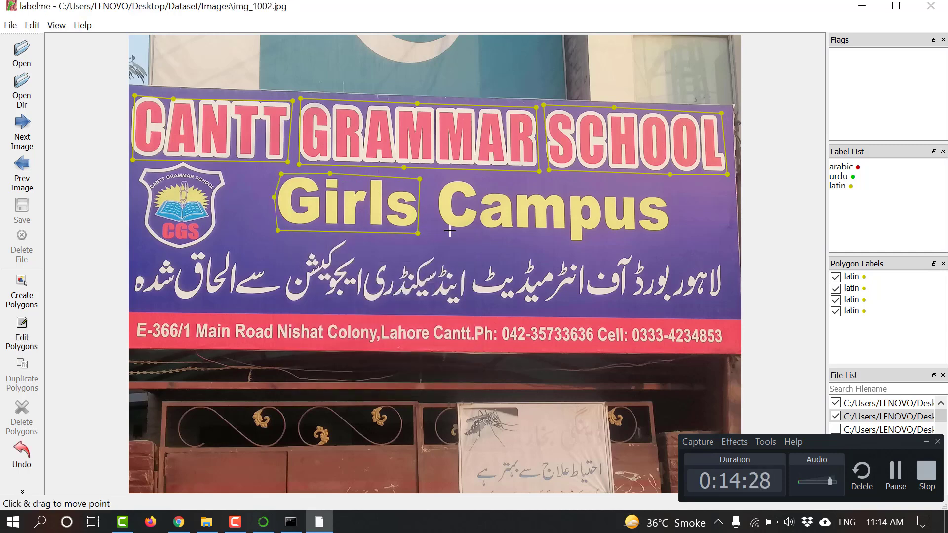
pyautogui.click(583, 241)
pyautogui.click(651, 234)
pyautogui.click(676, 230)
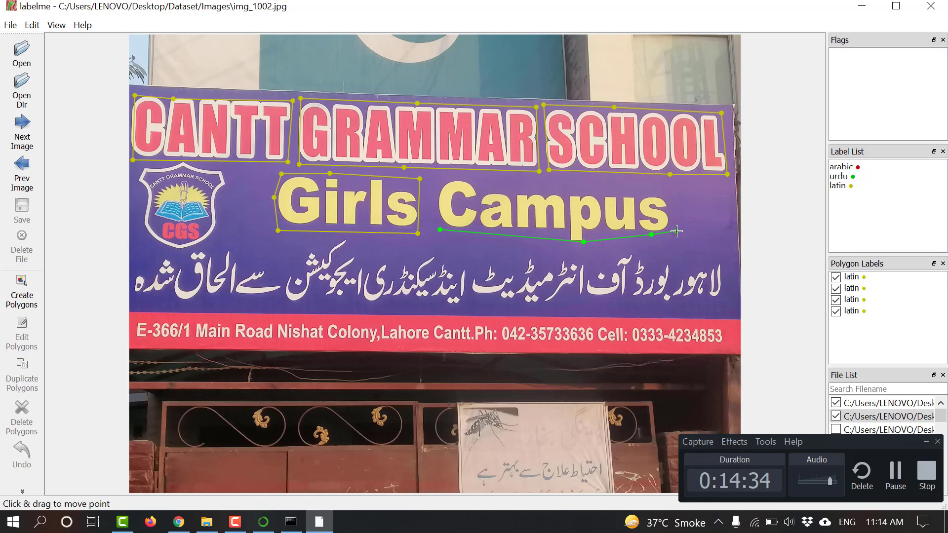
pyautogui.click(666, 189)
pyautogui.click(498, 184)
pyautogui.click(440, 174)
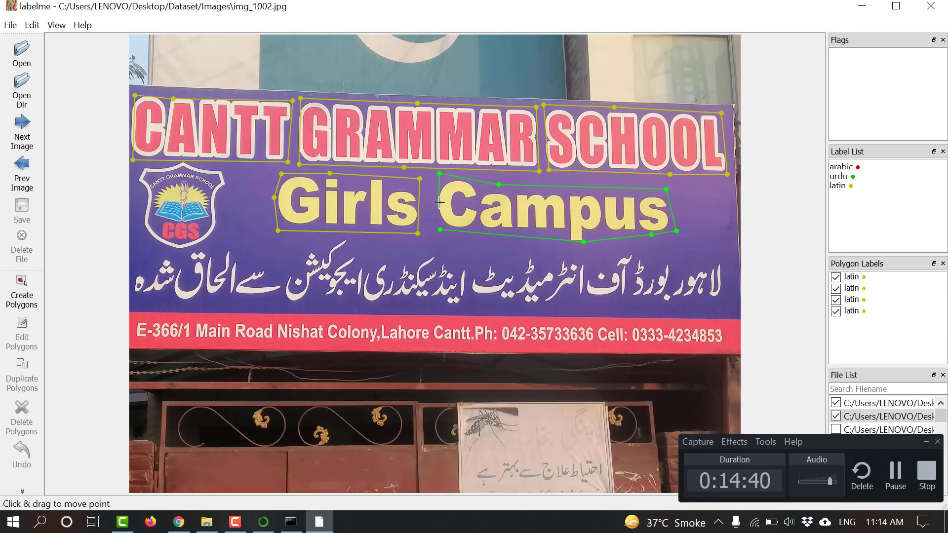
pyautogui.click(436, 209)
pyautogui.click(440, 230)
pyautogui.click(546, 282)
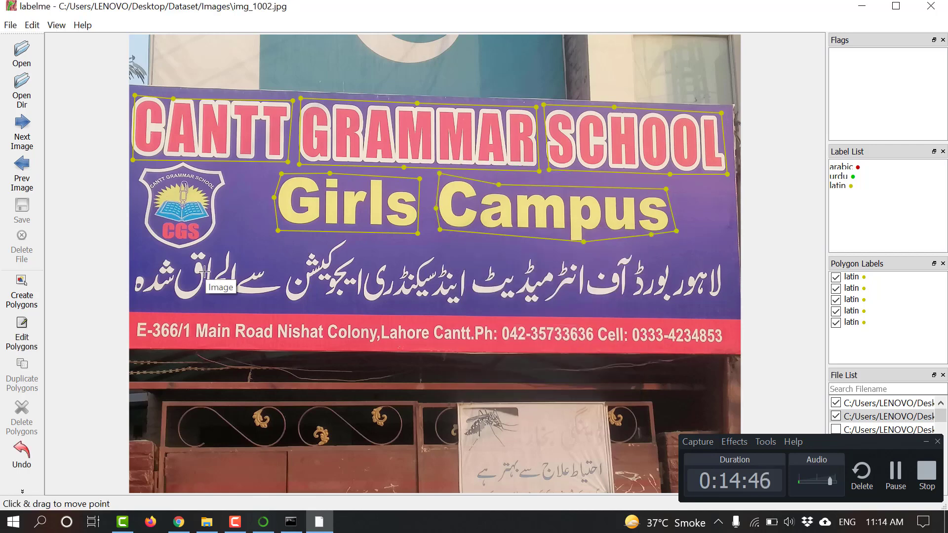
# Outline the small curved word CANTT in the school crest with a polygon labelled latin
pyautogui.scroll(3, 303, 284)
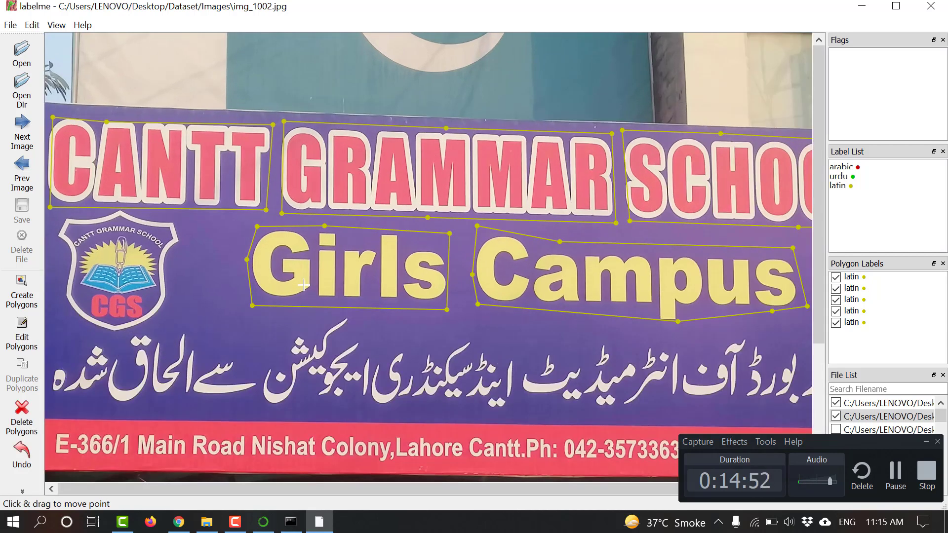
pyautogui.scroll(2, 86, 253)
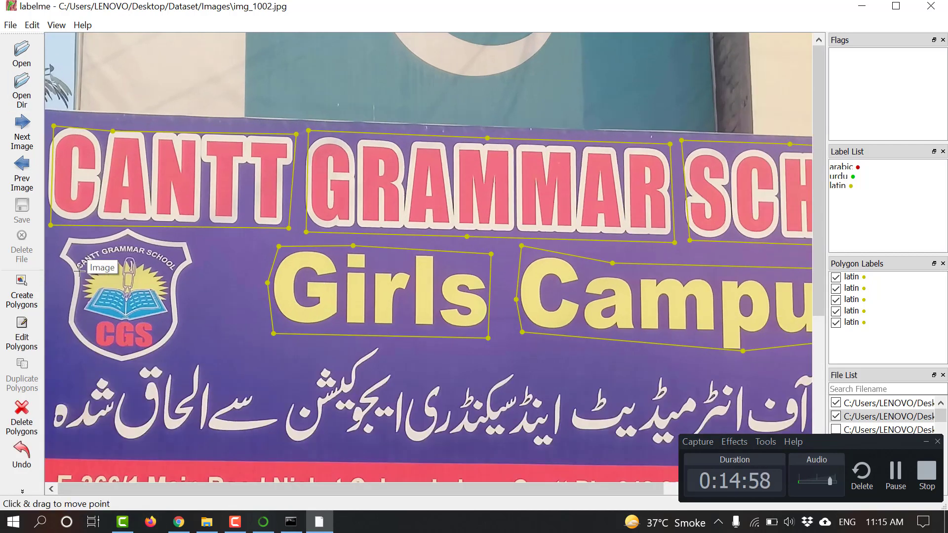
pyautogui.click(79, 271)
pyautogui.click(93, 264)
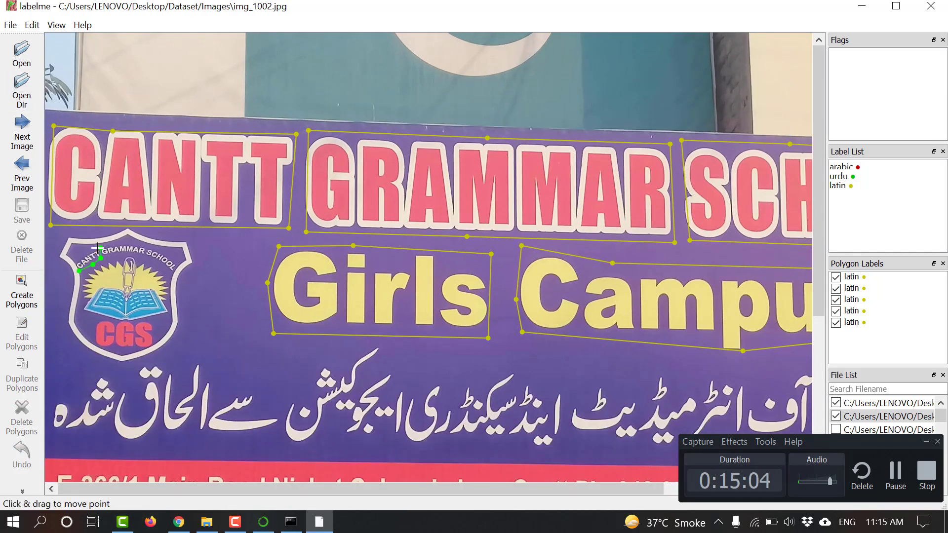
pyautogui.click(98, 248)
pyautogui.click(73, 263)
pyautogui.click(79, 270)
pyautogui.press('Return')
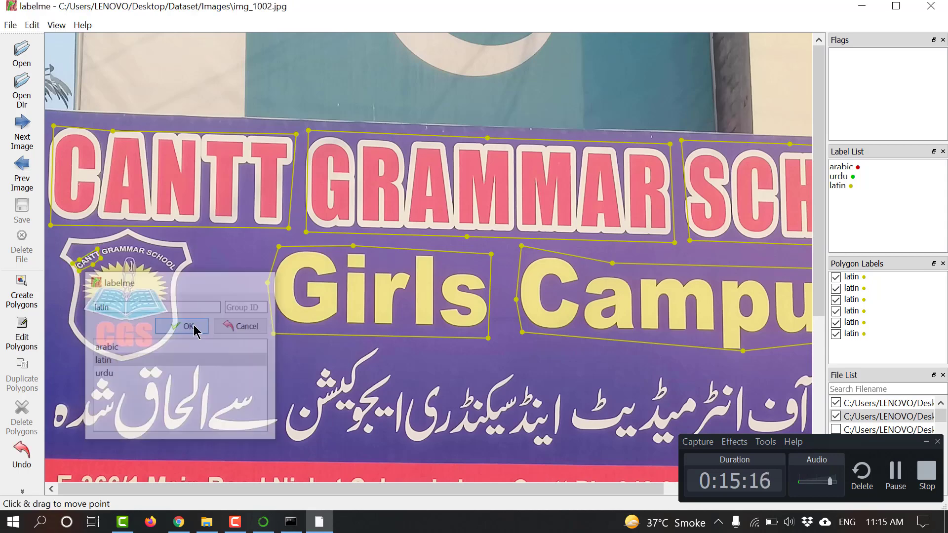
# Outline the small curved words GRAMMAR and SCHOOL in the crest with separate polygons labelled latin
pyautogui.click(103, 258)
pyautogui.click(122, 256)
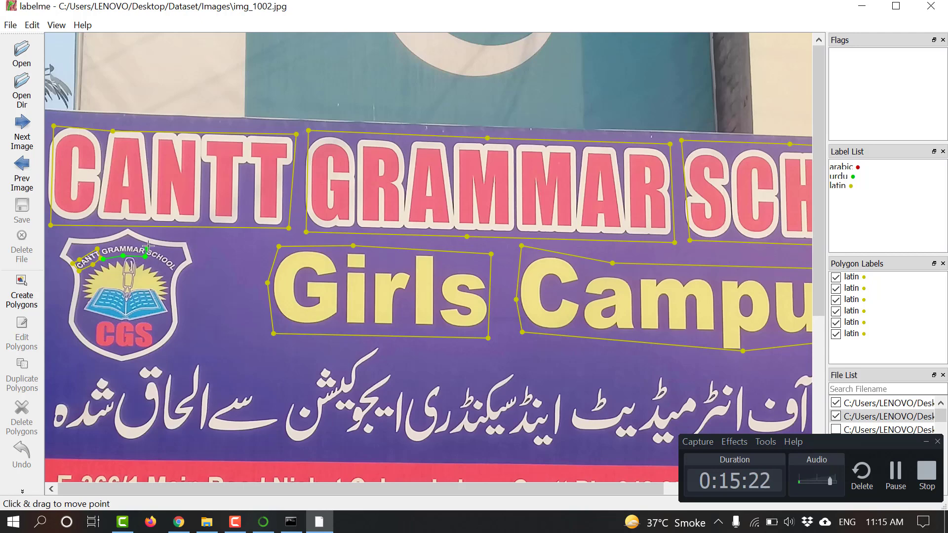
pyautogui.click(148, 247)
pyautogui.click(105, 252)
pyautogui.press('Return')
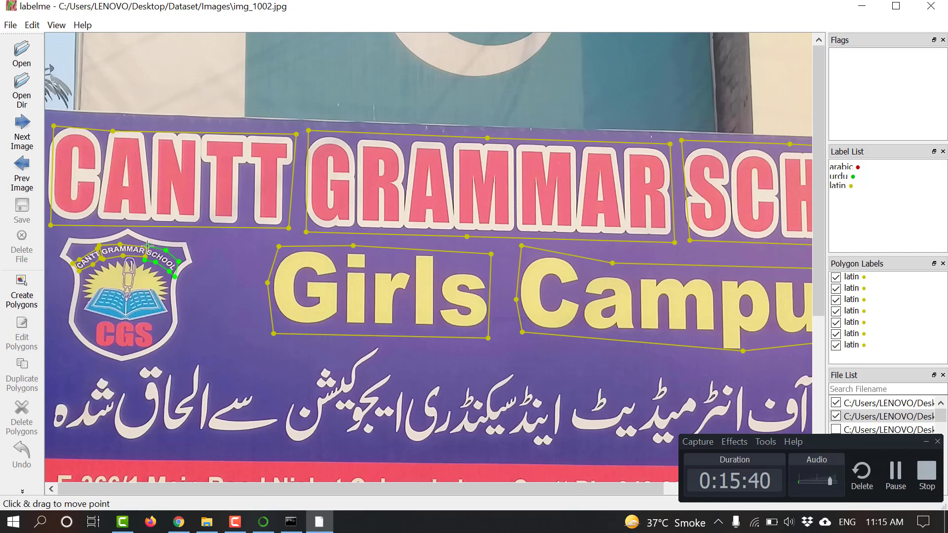
pyautogui.click(147, 248)
pyautogui.click(252, 321)
# Outline the red letters CGS at the base of the crest with a polygon labelled latin
pyautogui.click(93, 347)
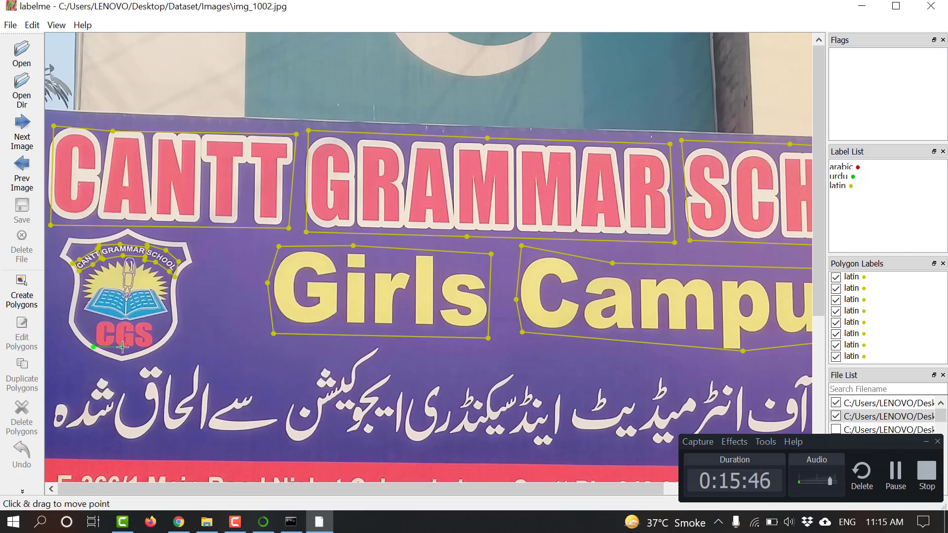
pyautogui.click(125, 348)
pyautogui.click(153, 348)
pyautogui.click(154, 321)
pyautogui.click(120, 321)
pyautogui.click(95, 320)
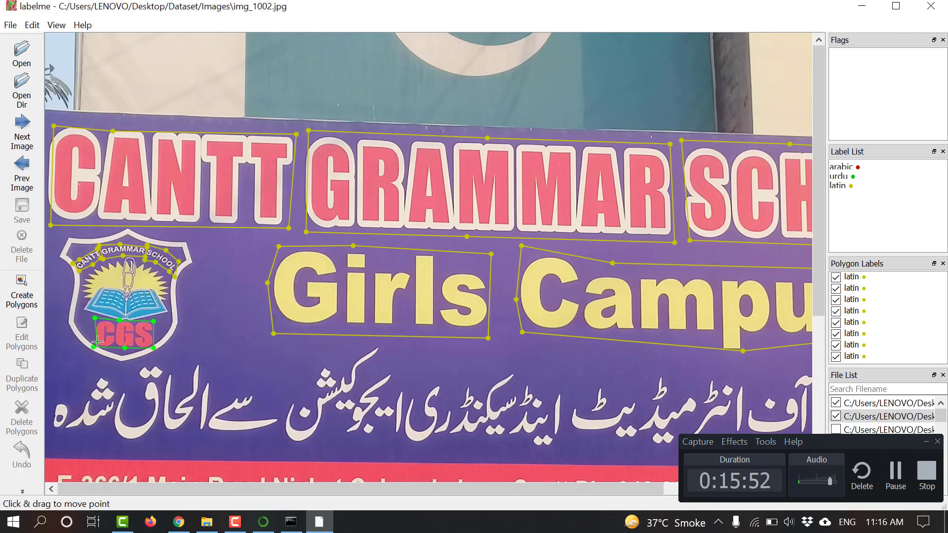
pyautogui.click(92, 347)
pyautogui.click(202, 404)
# Outline لاہور, the first word of the white Urdu line, with a polygon labelled urdu
pyautogui.scroll(-3, 740, 444)
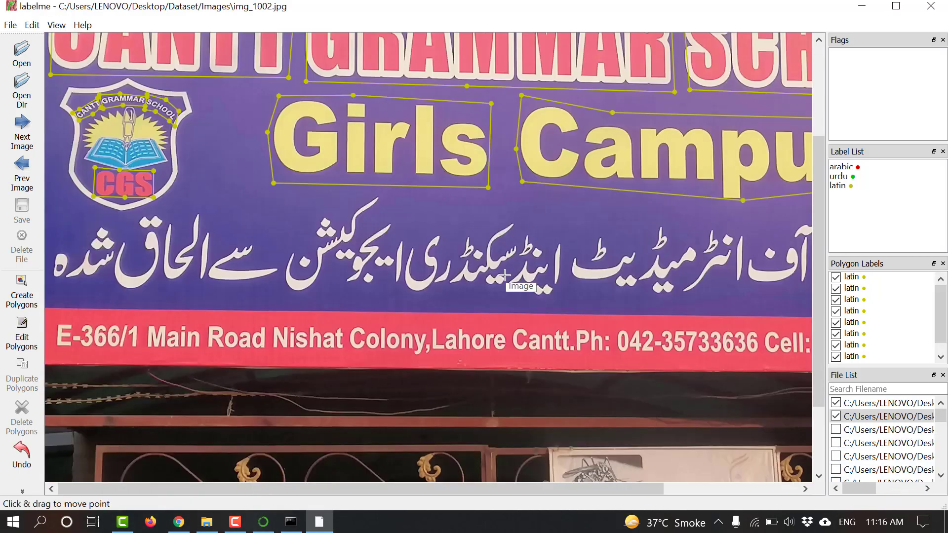
pyautogui.scroll(-4, 510, 283)
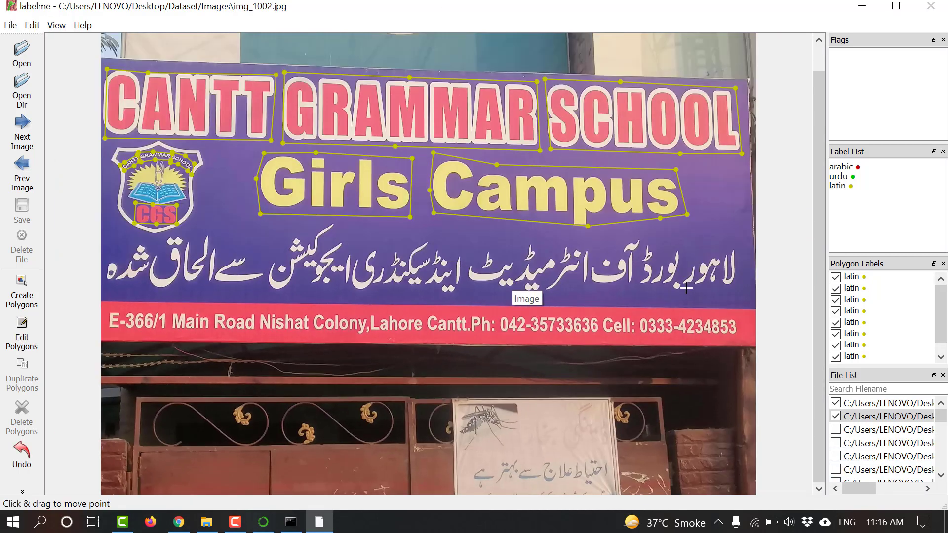
pyautogui.click(683, 288)
pyautogui.click(735, 290)
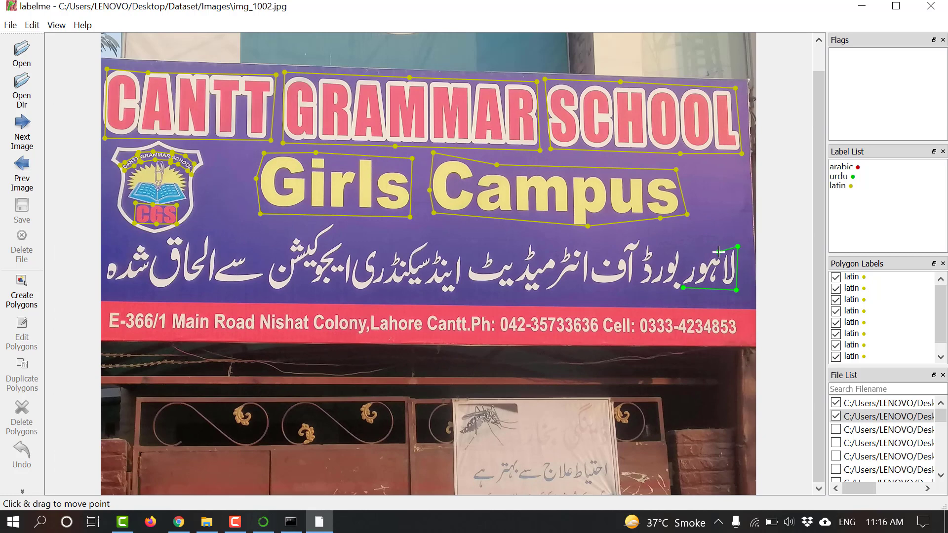
pyautogui.click(686, 281)
pyautogui.click(716, 387)
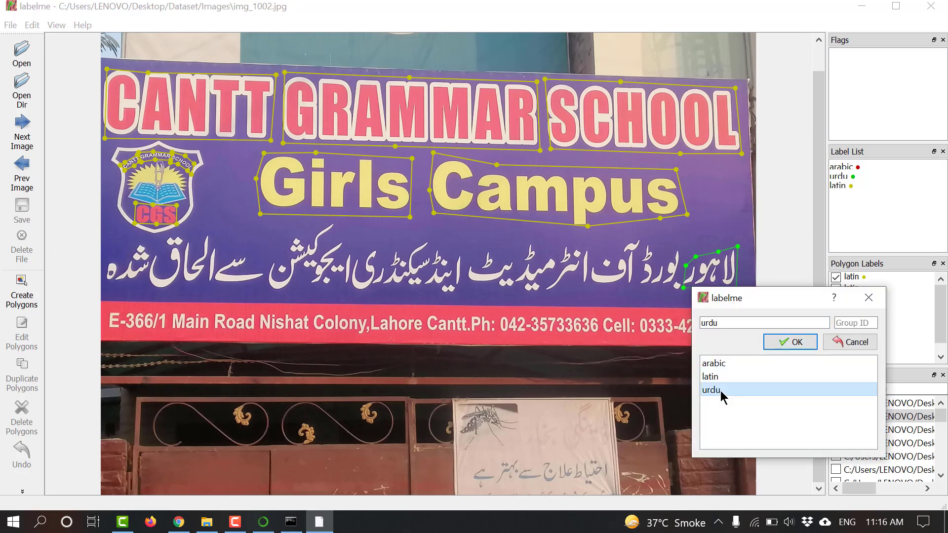
pyautogui.click(785, 338)
# Outline بورڈ, the second word of the Urdu line, with a polygon labelled urdu
pyautogui.click(638, 292)
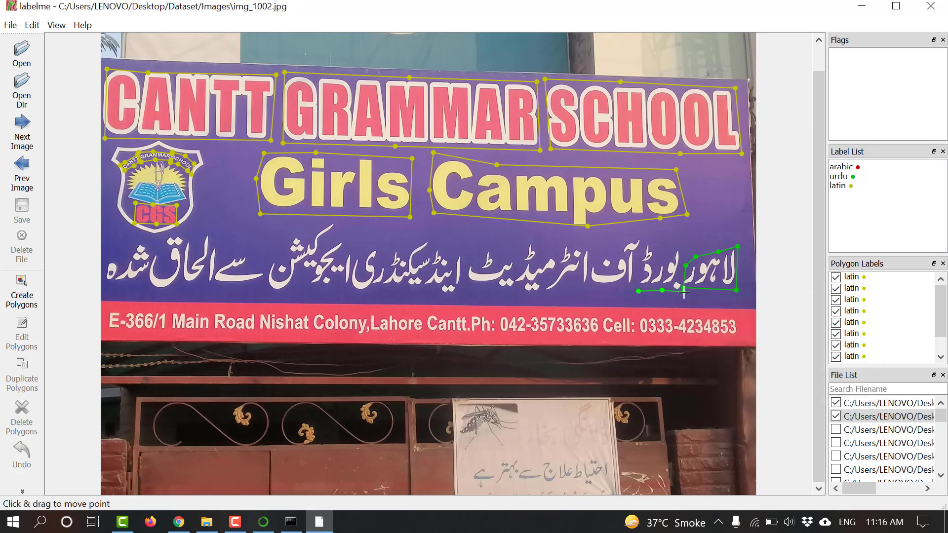
pyautogui.click(683, 292)
pyautogui.click(683, 245)
pyautogui.click(654, 243)
pyautogui.click(638, 291)
pyautogui.click(745, 345)
# Outline the Urdu word آف with a polygon labelled urdu and shift its lower-left vertex slightly outward
pyautogui.click(592, 286)
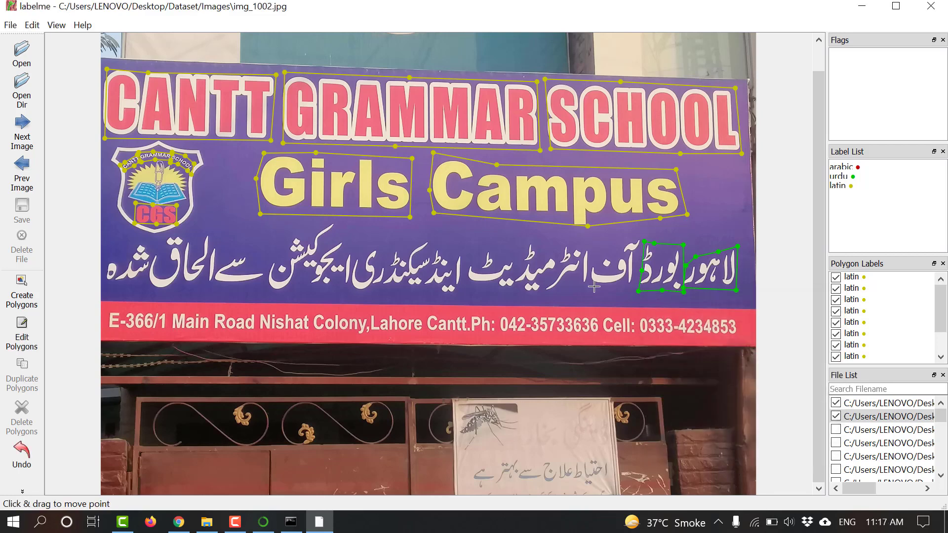
pyautogui.click(636, 290)
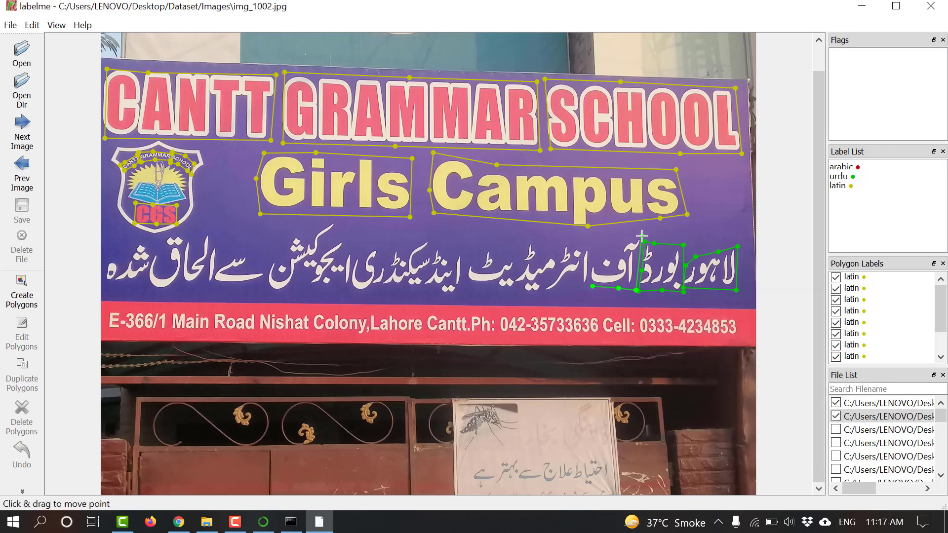
pyautogui.click(594, 252)
pyautogui.click(592, 287)
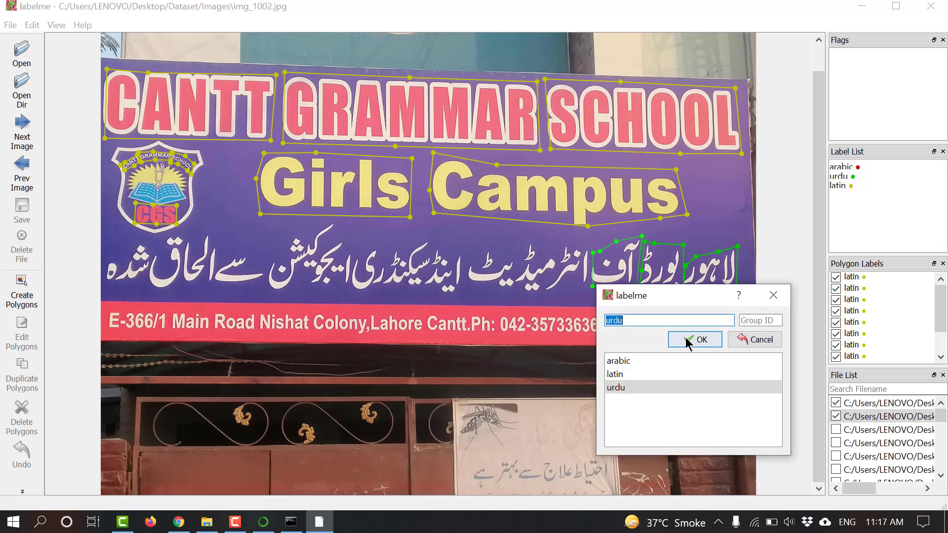
pyautogui.click(690, 339)
pyautogui.click(610, 254)
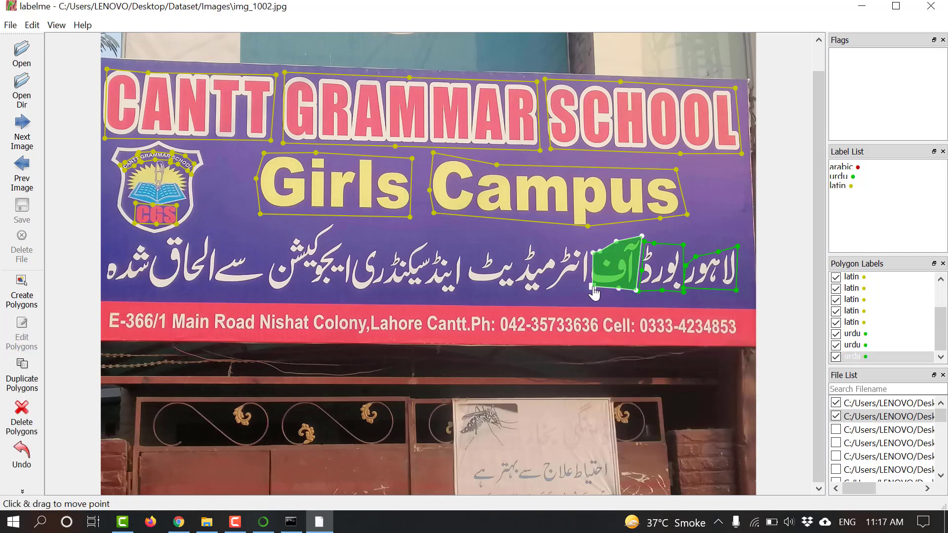
pyautogui.moveTo(591, 286); pyautogui.dragTo(589, 287)
# Outline the Urdu word انٹرمیڈیٹ with a new polygon labelled urdu
pyautogui.hotkey('ctrl', 'n')
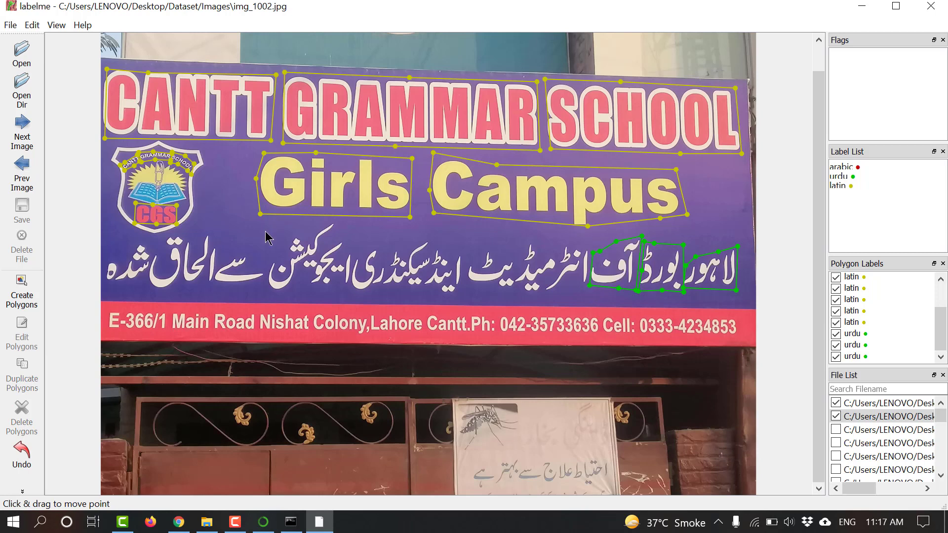
pyautogui.click(466, 293)
pyautogui.click(508, 294)
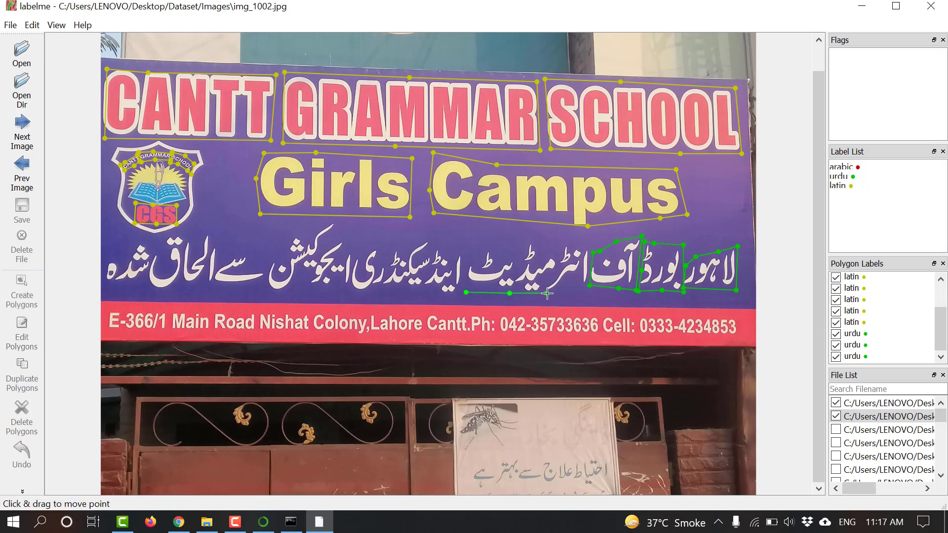
pyautogui.click(559, 295)
pyautogui.click(588, 287)
pyautogui.click(589, 243)
pyautogui.click(465, 292)
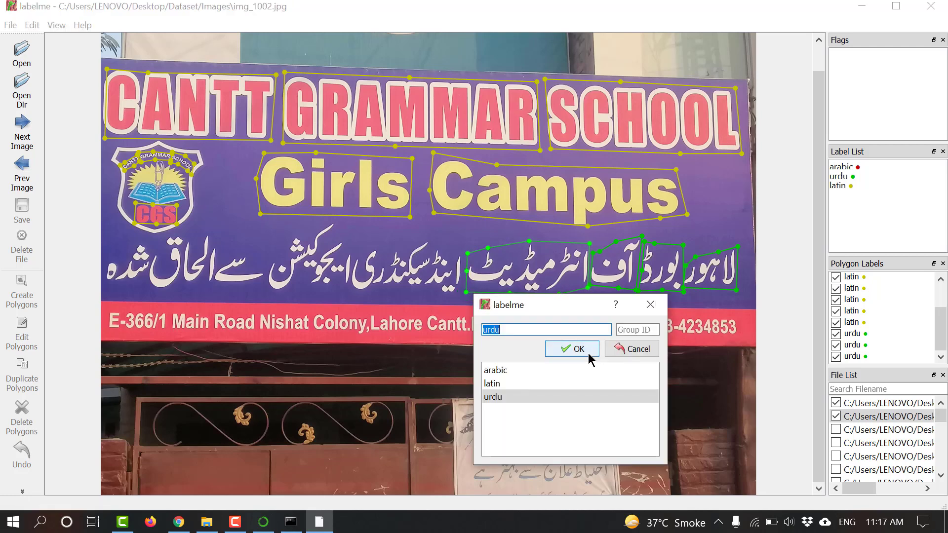
pyautogui.click(589, 354)
# Outline the Urdu word اینڈ with a polygon labelled urdu
pyautogui.click(420, 293)
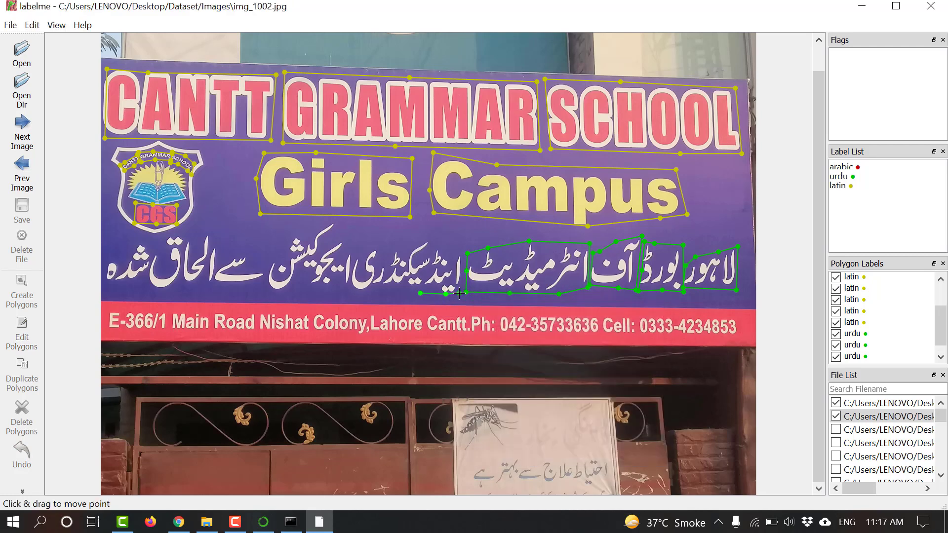
pyautogui.click(463, 245)
pyautogui.click(420, 293)
pyautogui.click(517, 348)
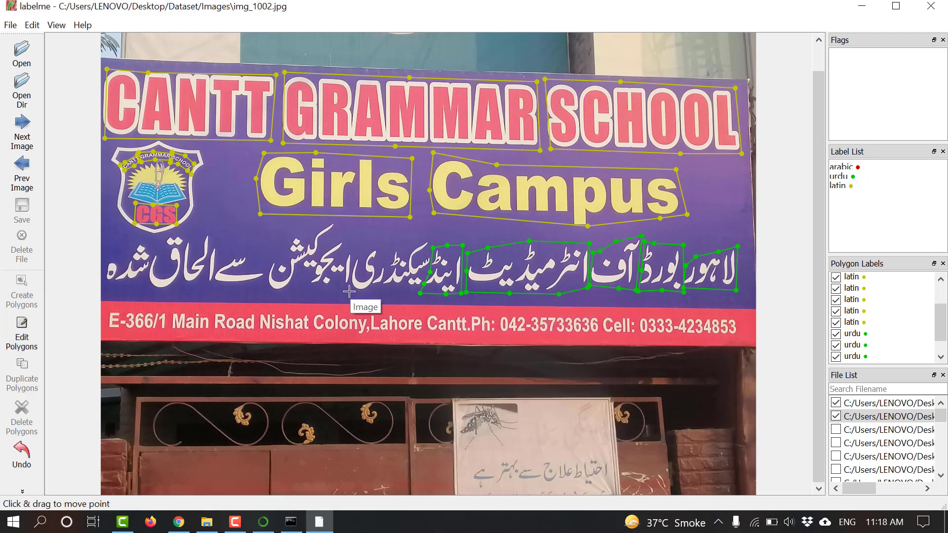
# Outline the Urdu word سیکنڈری with a polygon labelled urdu
pyautogui.click(349, 291)
pyautogui.click(380, 293)
pyautogui.click(429, 271)
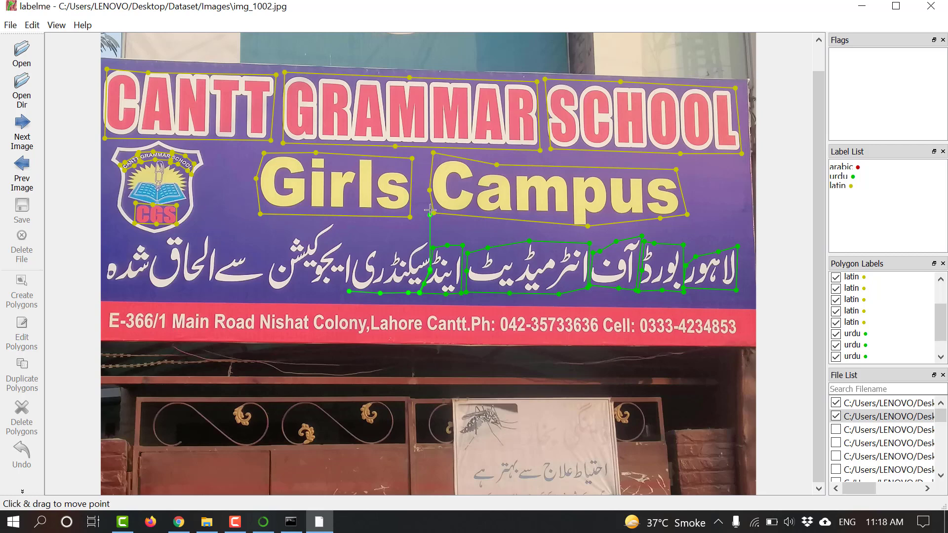
pyautogui.click(431, 240)
pyautogui.click(383, 244)
pyautogui.click(349, 292)
pyautogui.press('Return')
# Outline the Urdu word ایجوکیشن, including its tall upper stroke, with a polygon labelled urdu
pyautogui.click(265, 294)
pyautogui.click(297, 289)
pyautogui.click(329, 295)
pyautogui.click(348, 291)
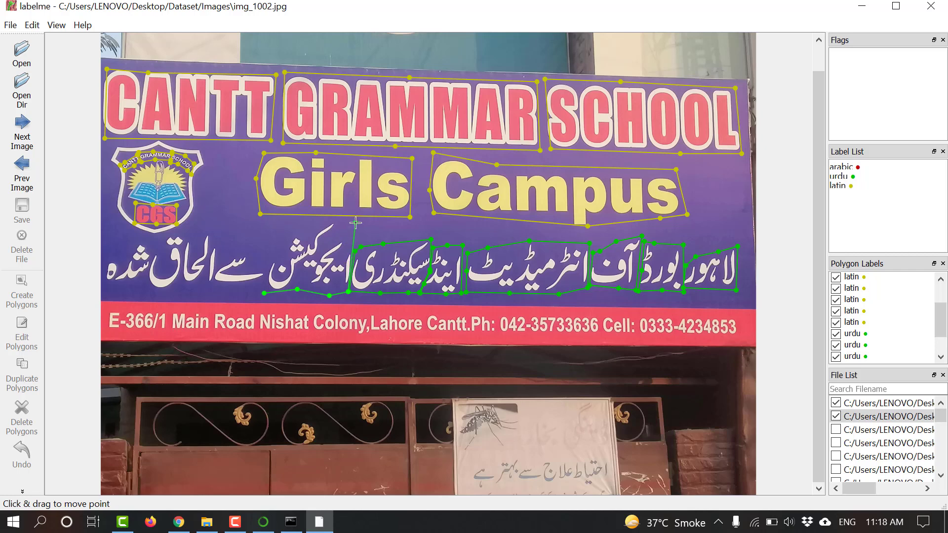
pyautogui.click(325, 221)
pyautogui.click(297, 231)
pyautogui.click(269, 258)
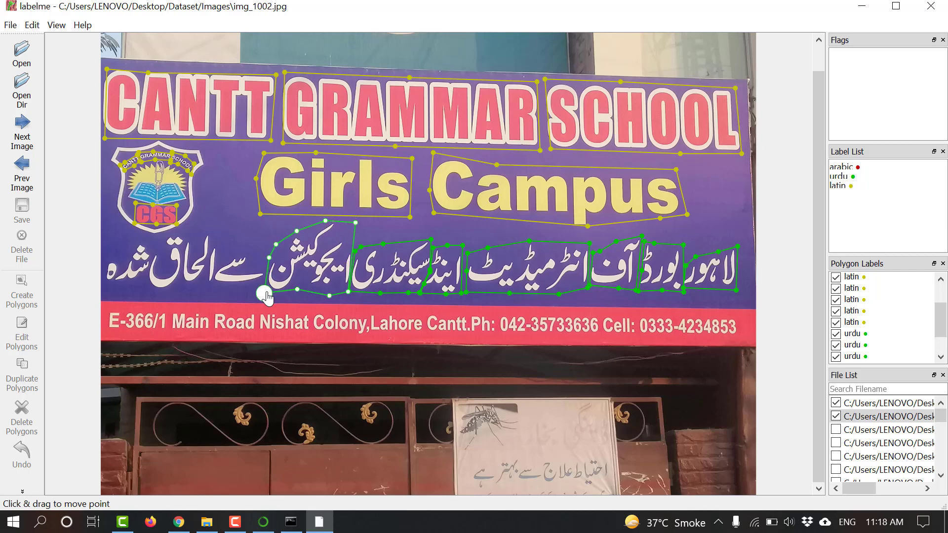
pyautogui.click(265, 293)
pyautogui.click(371, 348)
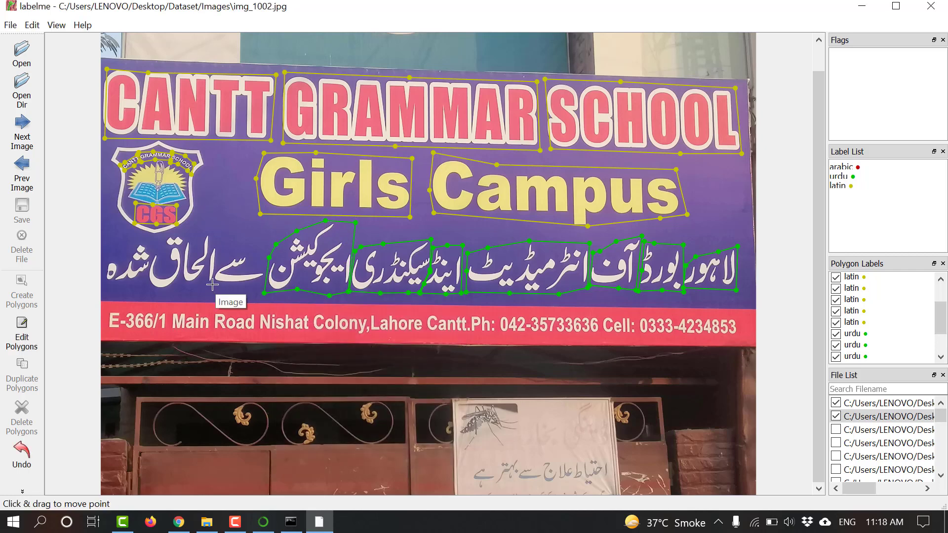
# Outline the short Urdu word سے with a polygon labelled urdu
pyautogui.click(212, 285)
pyautogui.click(232, 287)
pyautogui.click(243, 285)
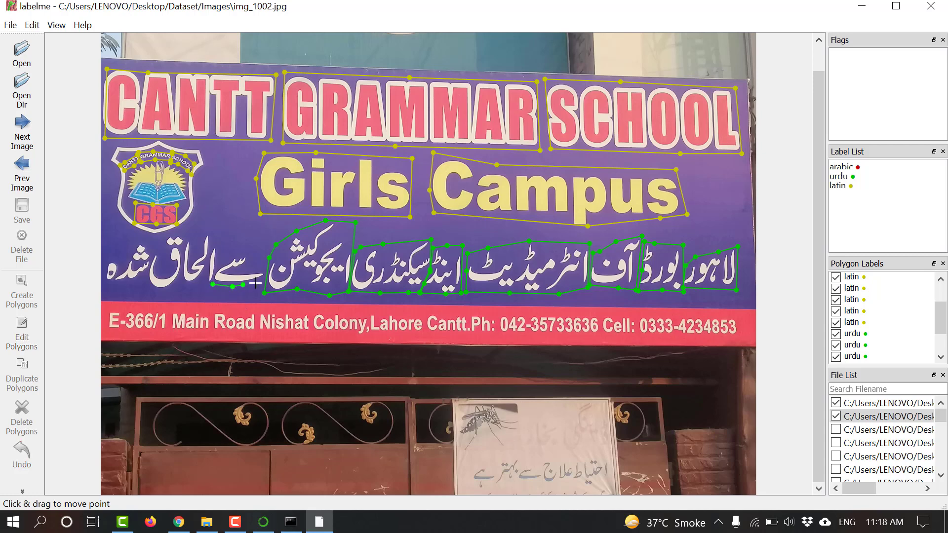
pyautogui.click(218, 259)
pyautogui.click(212, 285)
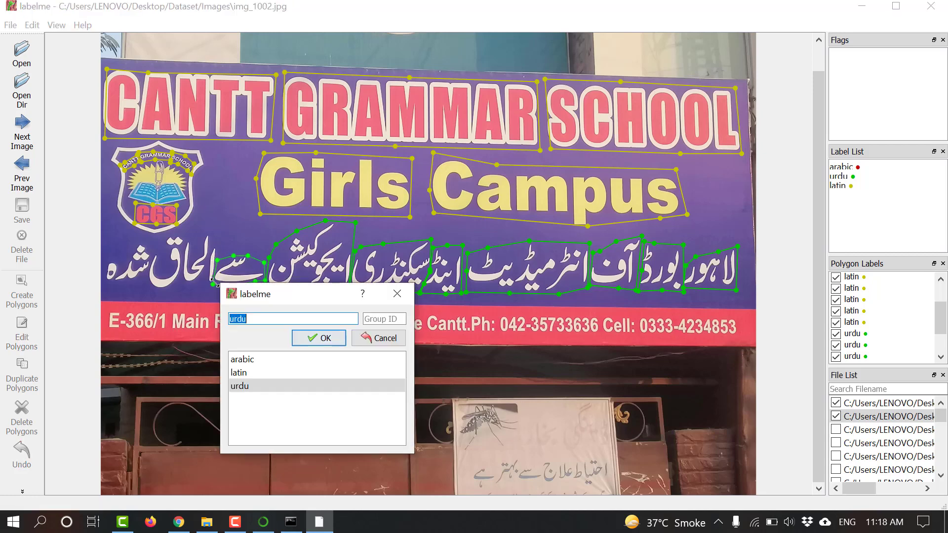
# Outline the last two words of the Urdu line, الحاق and شدہ, with separate polygons labelled urdu
pyautogui.click(147, 289)
pyautogui.click(179, 287)
pyautogui.click(211, 285)
pyautogui.click(217, 242)
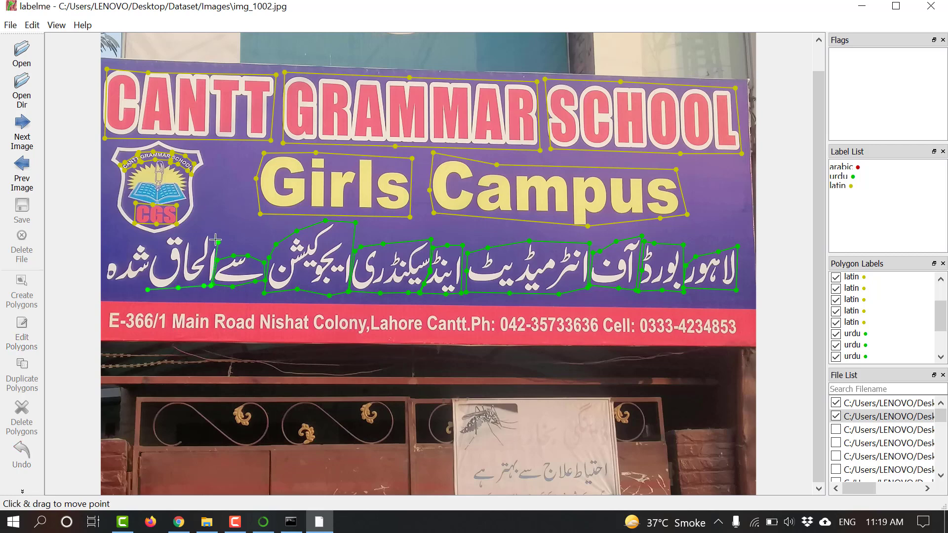
pyautogui.click(202, 230)
pyautogui.click(180, 235)
pyautogui.click(154, 238)
pyautogui.click(148, 279)
pyautogui.click(147, 290)
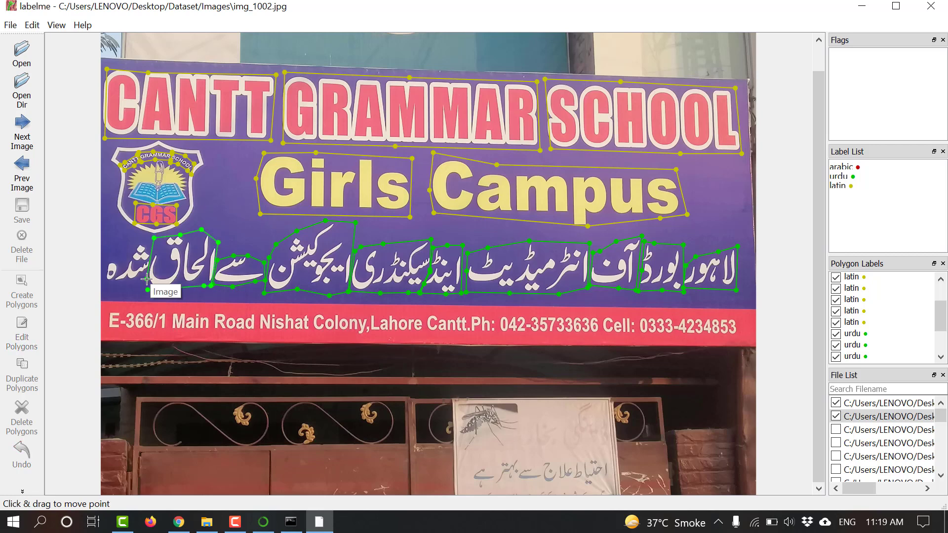
pyautogui.press('Return')
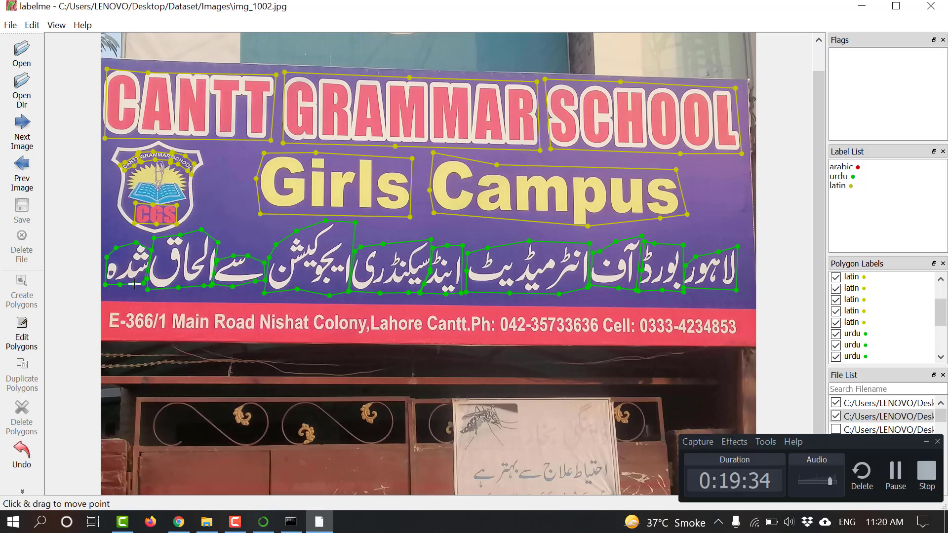
# Outline the building number at the start of the red address strip with a polygon labelled latin
pyautogui.click(107, 329)
pyautogui.click(129, 329)
pyautogui.click(157, 333)
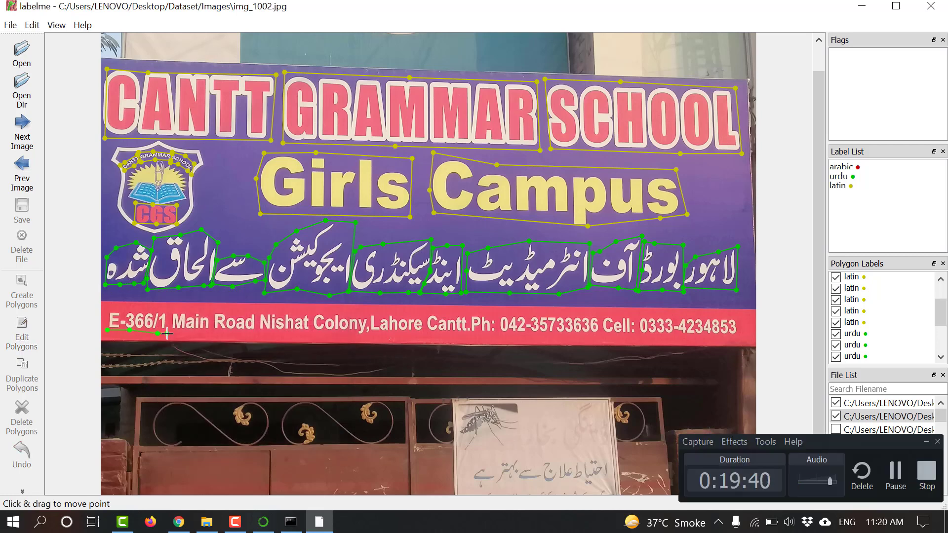
pyautogui.click(128, 310)
pyautogui.click(107, 307)
pyautogui.click(108, 329)
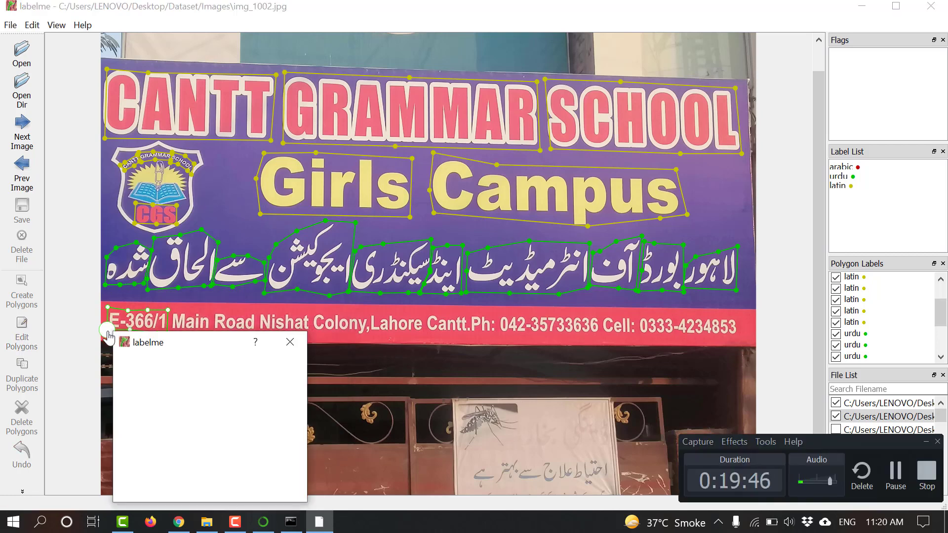
pyautogui.click(131, 421)
pyautogui.click(220, 386)
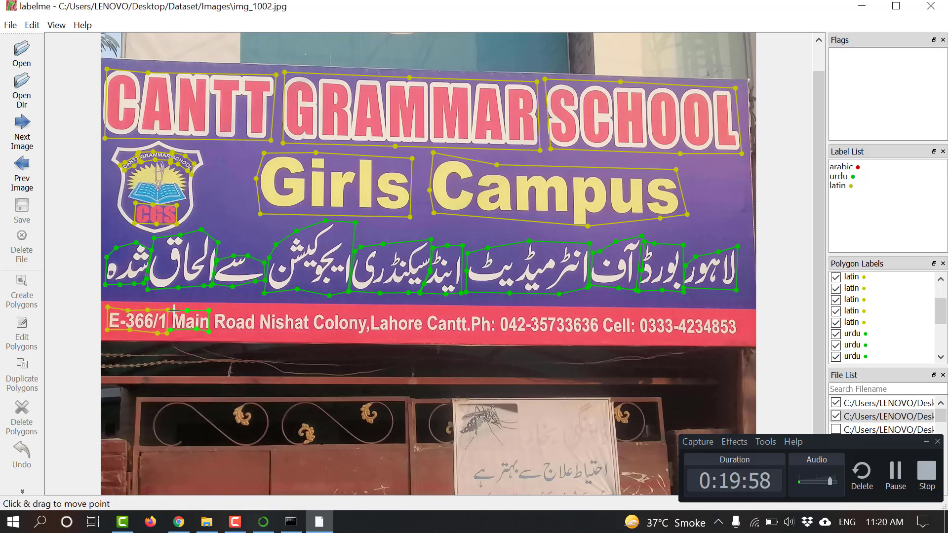
# Outline the word Main in the red address strip with a polygon labelled latin
pyautogui.click(172, 310)
pyautogui.click(197, 417)
pyautogui.click(277, 386)
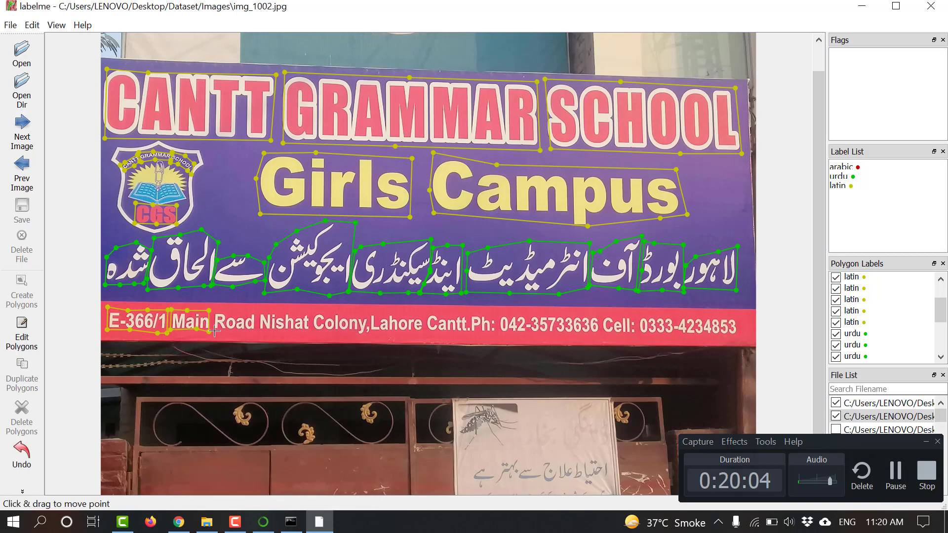
# Outline the word Road in the red address strip with a polygon labelled latin
pyautogui.click(215, 331)
pyautogui.click(231, 332)
pyautogui.click(254, 333)
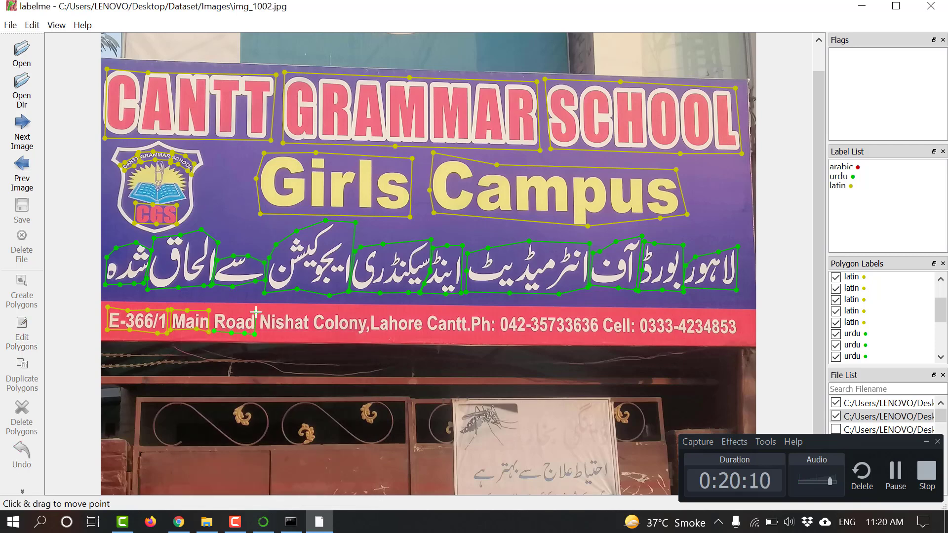
pyautogui.click(213, 329)
pyautogui.click(317, 383)
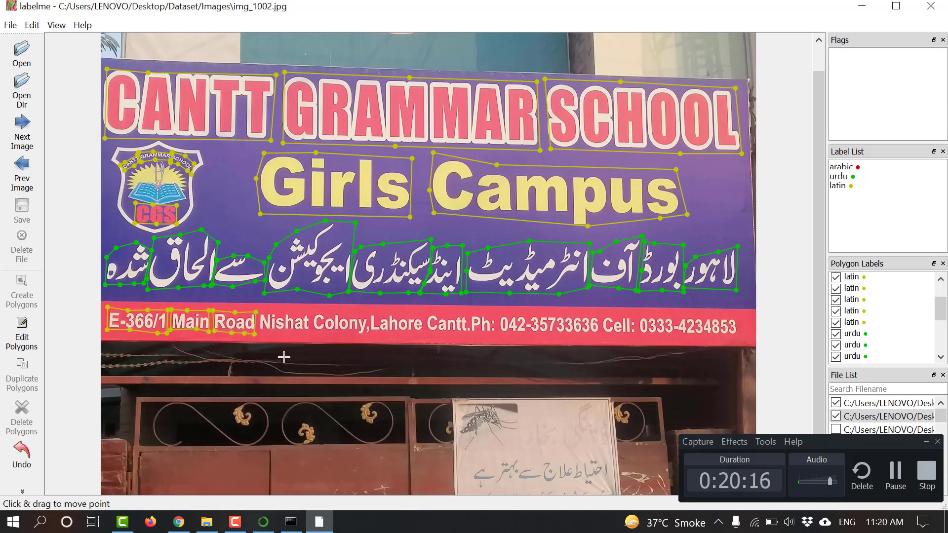
# Outline the word between Road and Colony in the red address strip with a polygon labelled latin
pyautogui.click(258, 332)
pyautogui.click(283, 332)
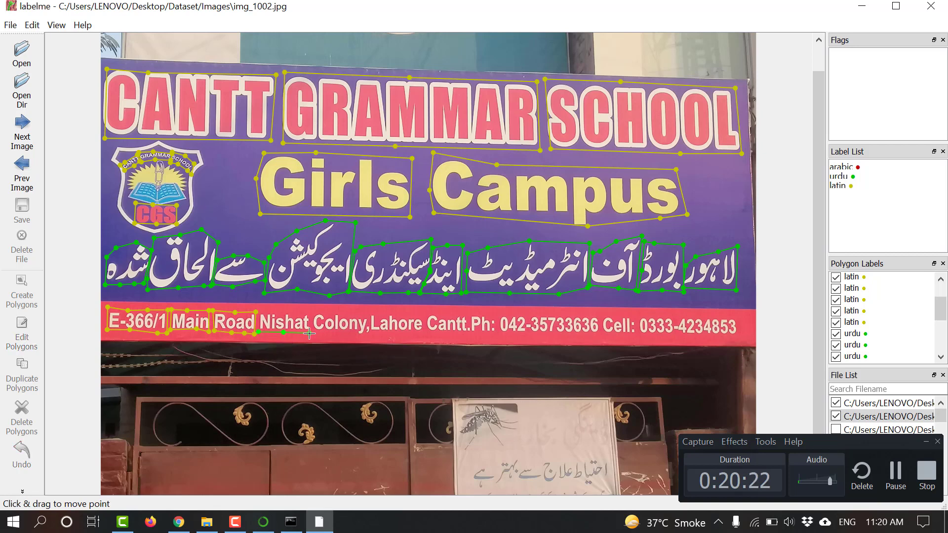
pyautogui.click(259, 313)
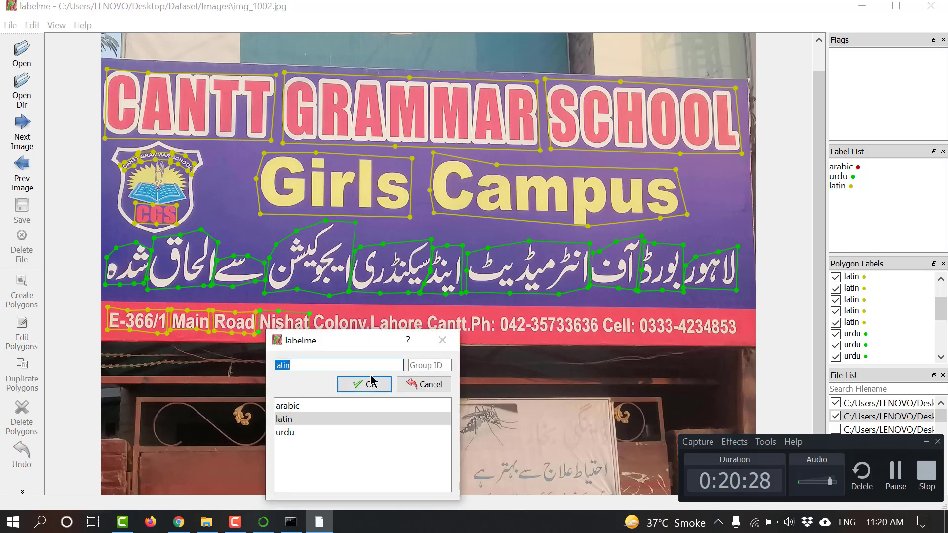
pyautogui.click(370, 381)
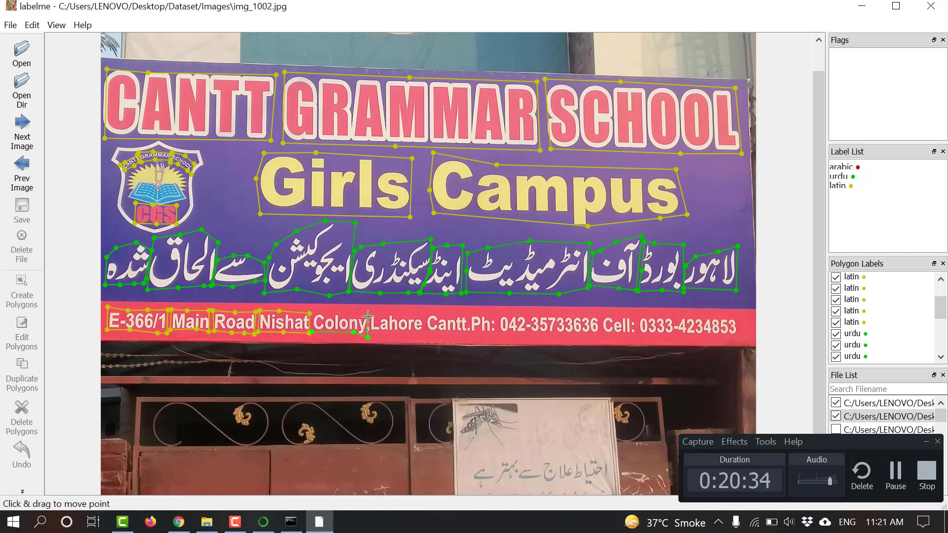
# Outline the word Colony in the red address strip with a polygon labelled latin and adjust its lower corner point beside the comma
pyautogui.click(314, 312)
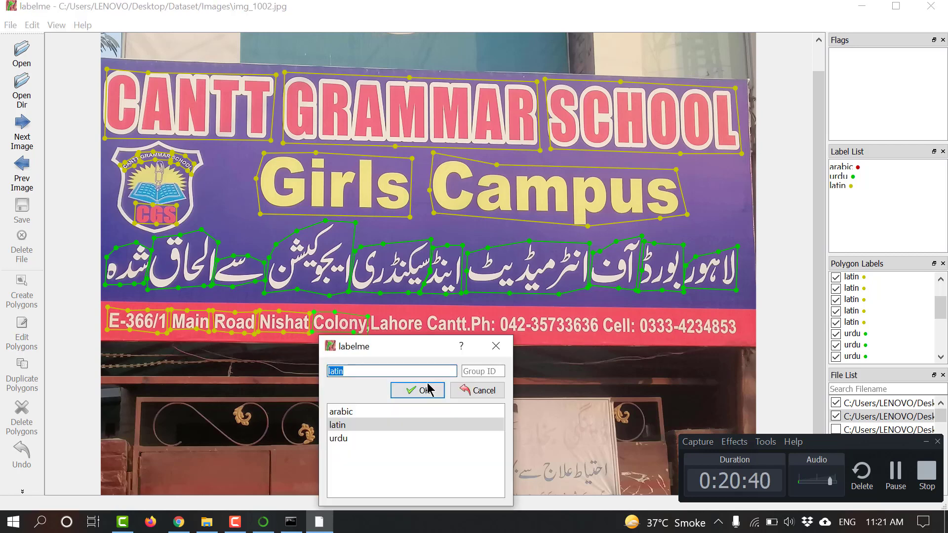
pyautogui.click(417, 390)
pyautogui.click(22, 335)
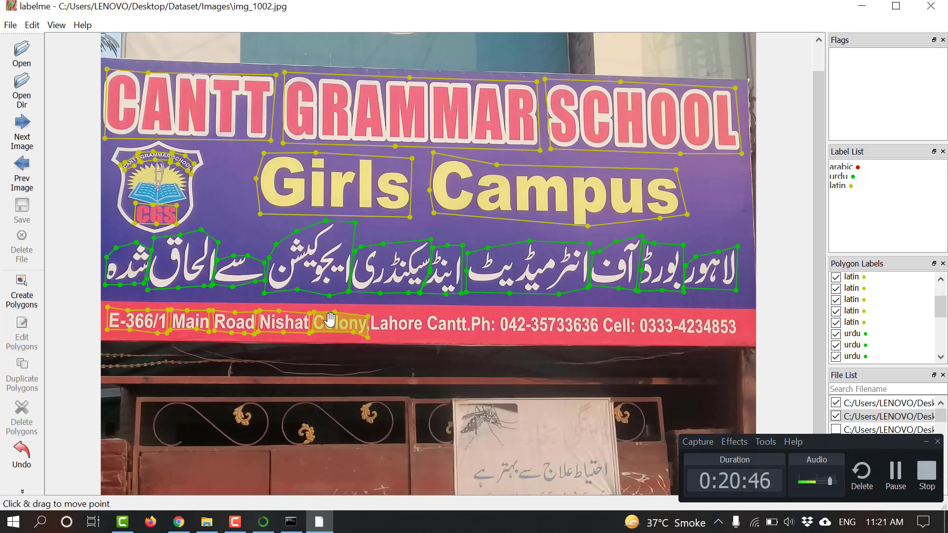
pyautogui.click(367, 338)
# Outline the city name after Colony in the red address strip with a polygon labelled latin
pyautogui.click(21, 293)
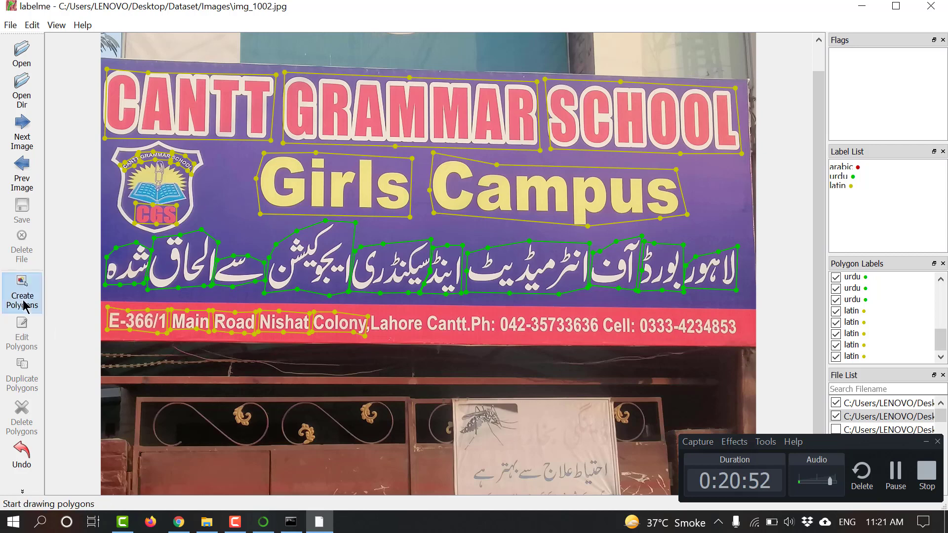
pyautogui.click(369, 334)
pyautogui.click(399, 334)
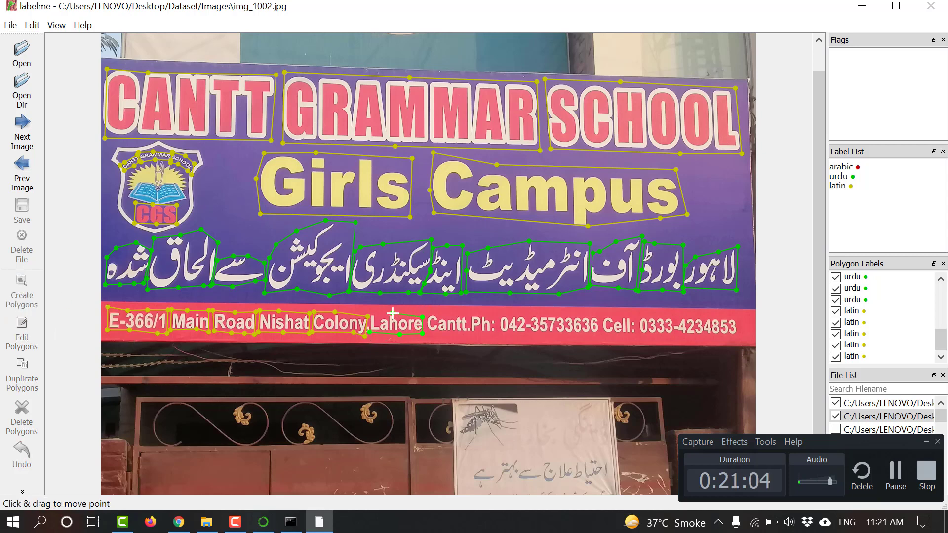
pyautogui.click(370, 328)
pyautogui.click(473, 386)
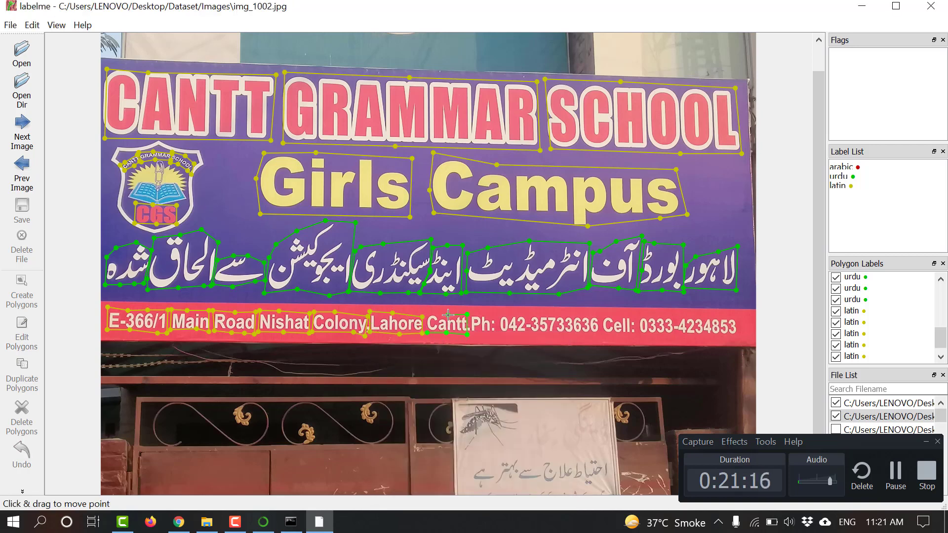
# Outline Cantt. and Ph: in the red address strip with separate polygons labelled latin
pyautogui.click(426, 311)
pyautogui.click(533, 390)
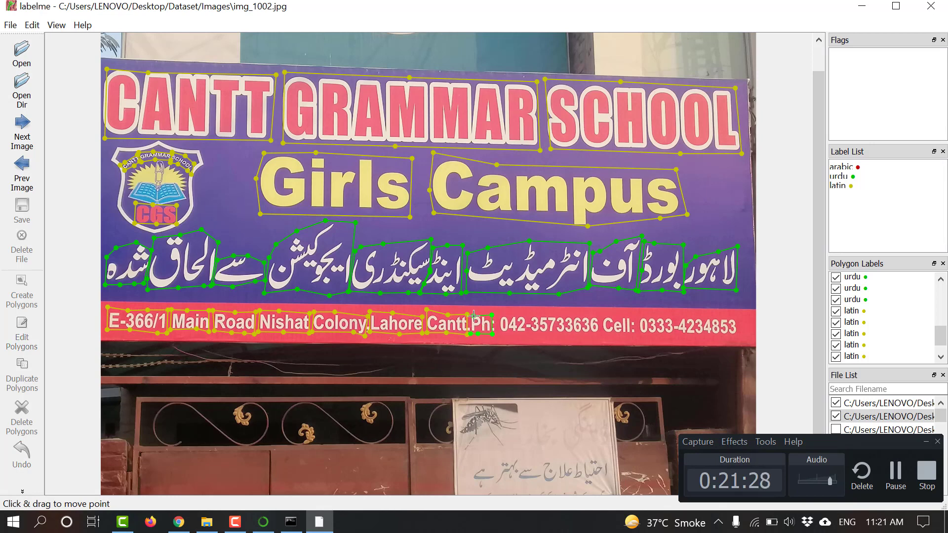
pyautogui.click(469, 333)
pyautogui.press('Return')
# Outline the phone number following Ph: in the red strip with a polygon labelled latin
pyautogui.click(498, 332)
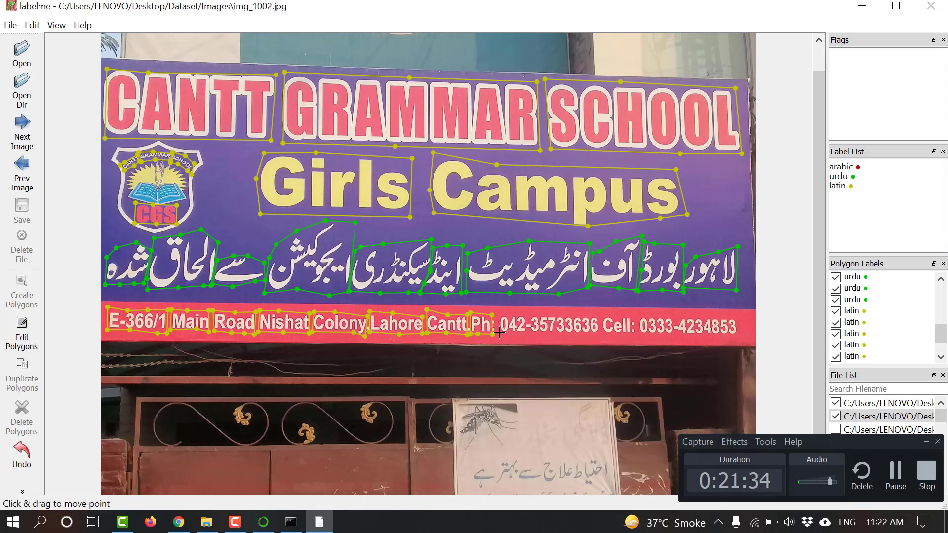
pyautogui.click(542, 335)
pyautogui.click(598, 315)
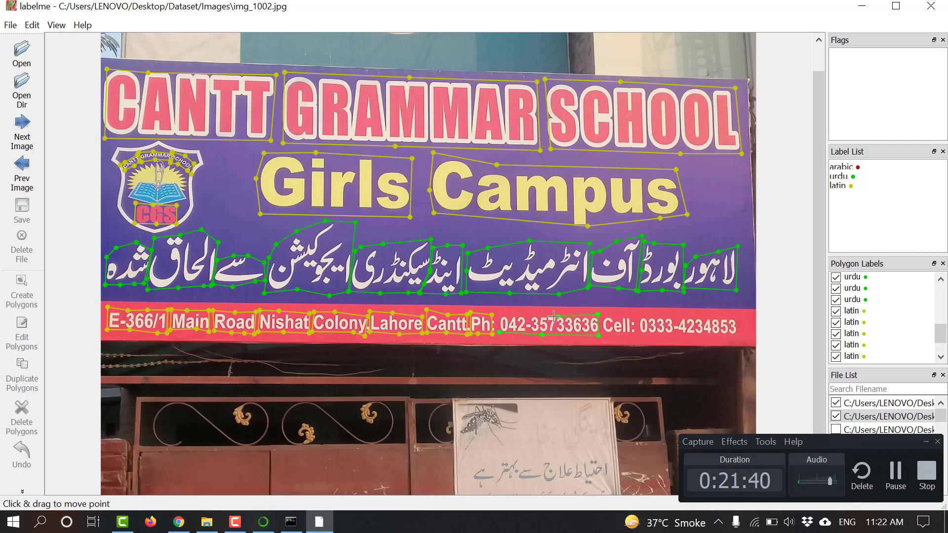
pyautogui.click(543, 312)
pyautogui.click(499, 331)
pyautogui.press('Return')
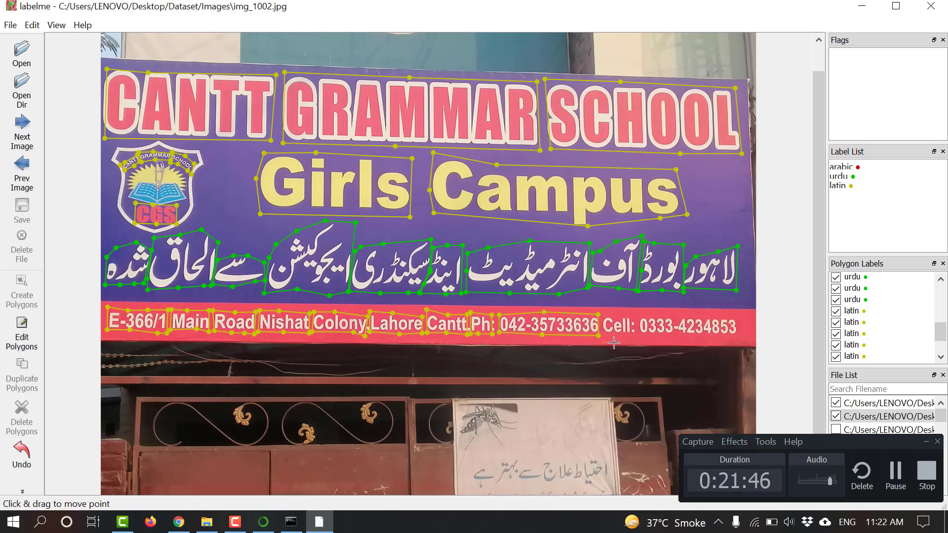
# Outline the word Cell: in the red strip with a polygon labelled latin and adjust its outline
pyautogui.click(604, 331)
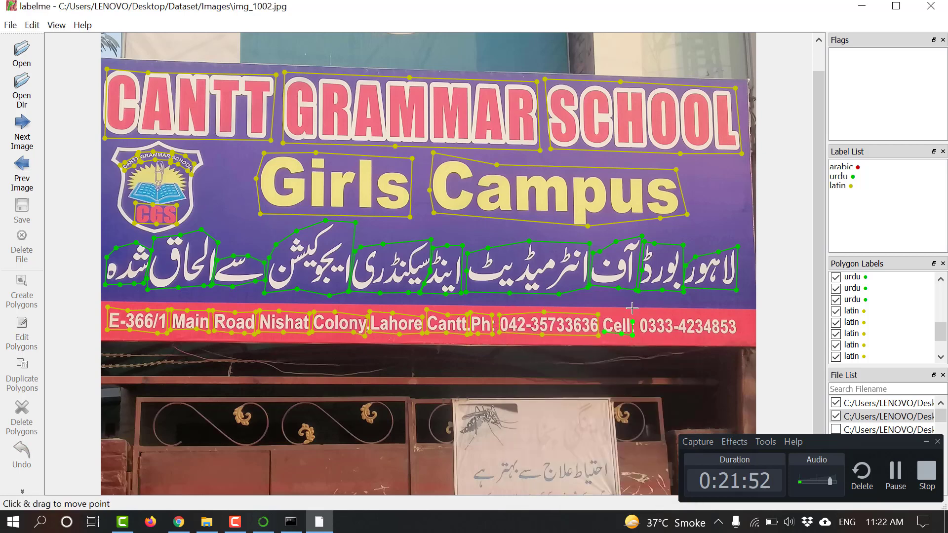
pyautogui.click(601, 320)
pyautogui.press('Return')
pyautogui.hotkey('ctrl', 'j')
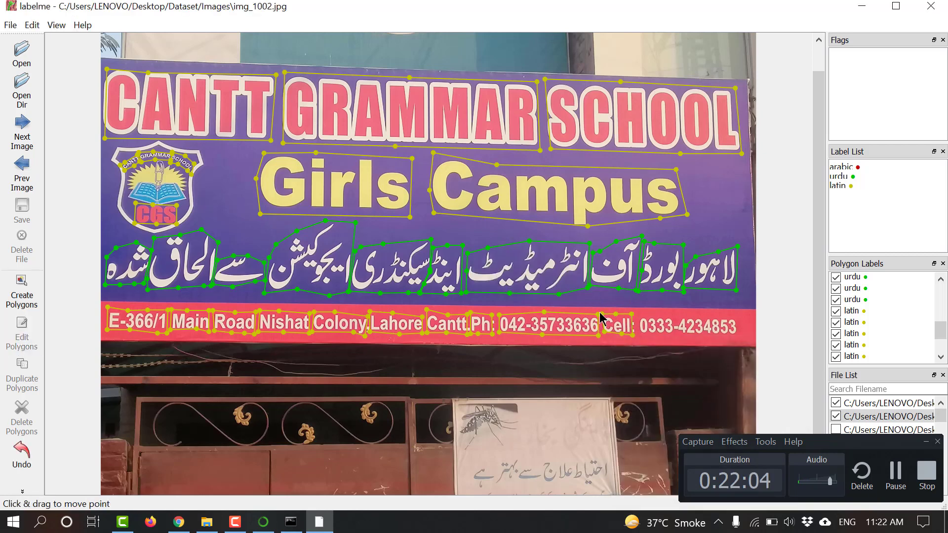
pyautogui.click(613, 321)
pyautogui.click(605, 339)
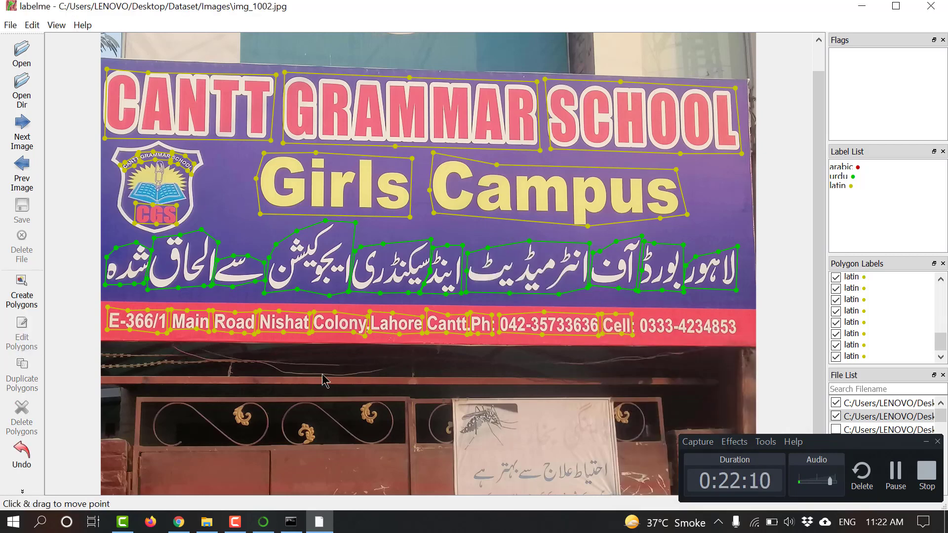
# Outline the mobile number at the end of the red strip with a polygon labelled latin
pyautogui.click(21, 295)
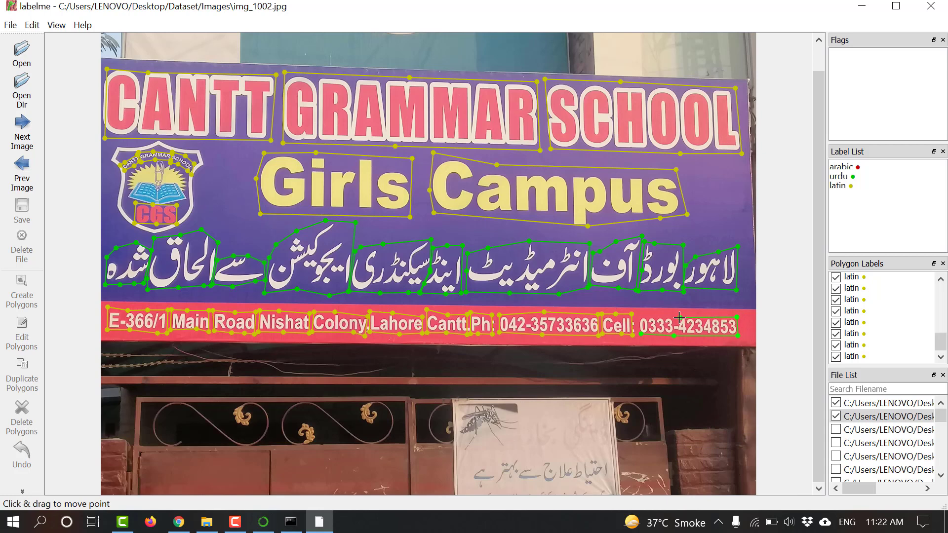
pyautogui.click(637, 316)
pyautogui.click(731, 388)
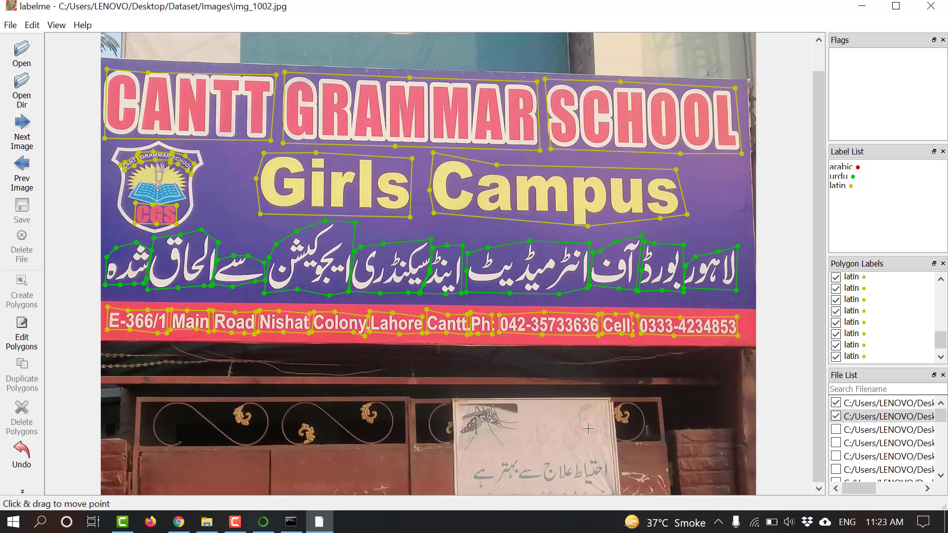
# Outline the rightmost faded word in the upper line of the white gate poster with a polygon labelled urdu
pyautogui.hotkey('ctrl', 'n')
pyautogui.click(562, 453)
pyautogui.click(594, 451)
pyautogui.click(610, 448)
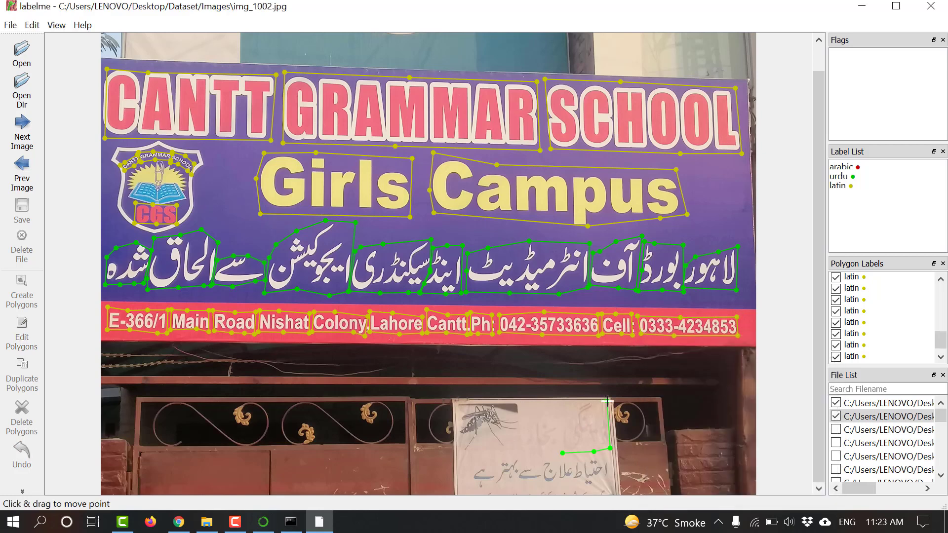
pyautogui.click(607, 401)
pyautogui.doubleClick(562, 414)
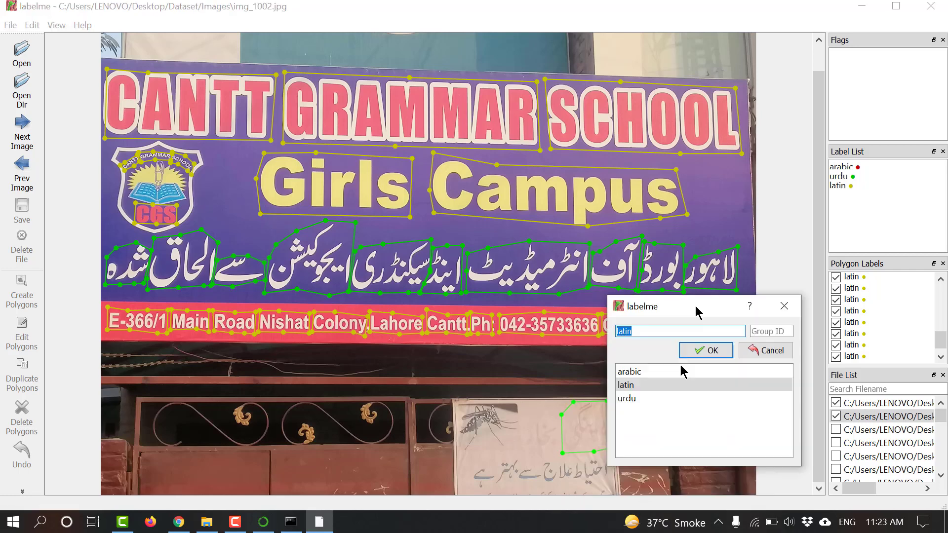
pyautogui.click(661, 199)
pyautogui.click(712, 158)
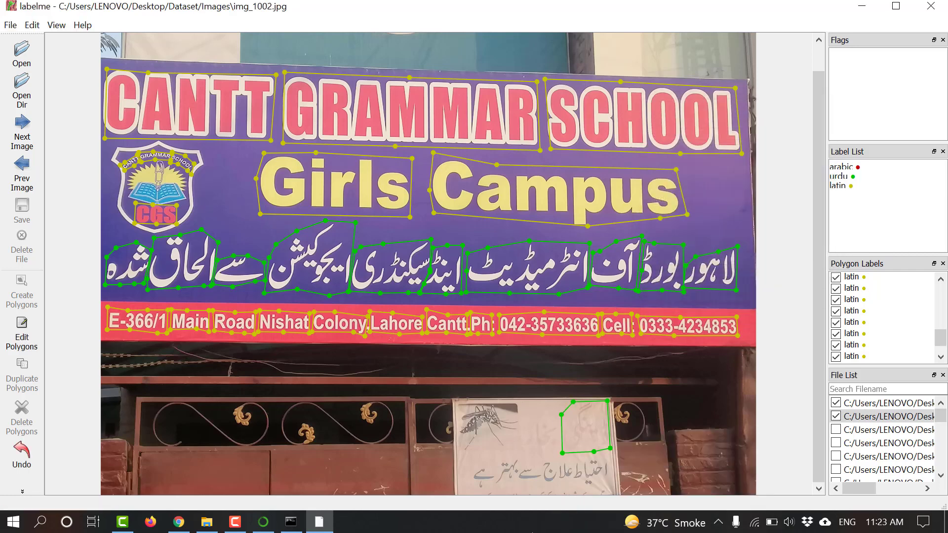
# Outline the second faded word of the poster's upper line, beside the mosquito picture, with a polygon labelled urdu
pyautogui.click(520, 453)
pyautogui.click(560, 453)
pyautogui.click(558, 422)
pyautogui.click(532, 416)
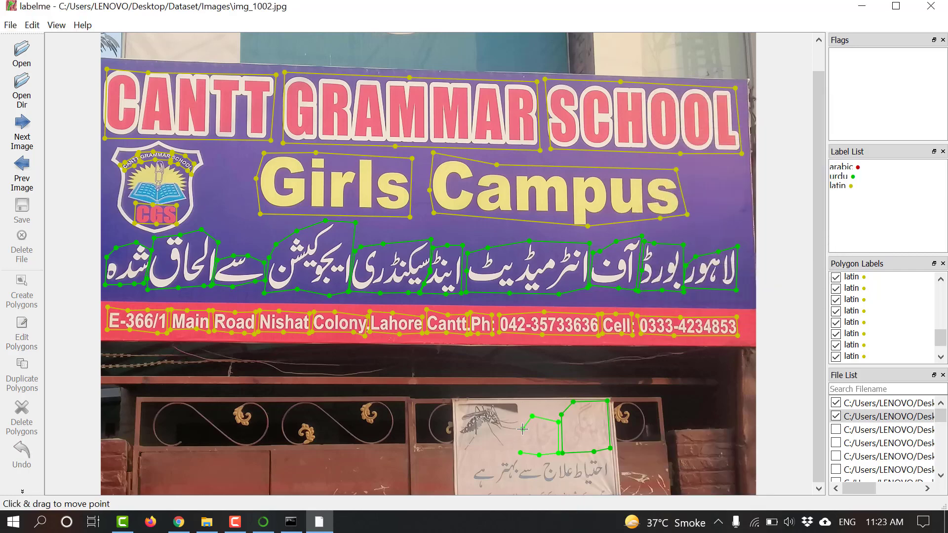
pyautogui.click(522, 429)
pyautogui.click(520, 452)
pyautogui.click(617, 511)
# Outline the word احتیاط in the poster's lower line with a polygon labelled urdu
pyautogui.scroll(2, 602, 444)
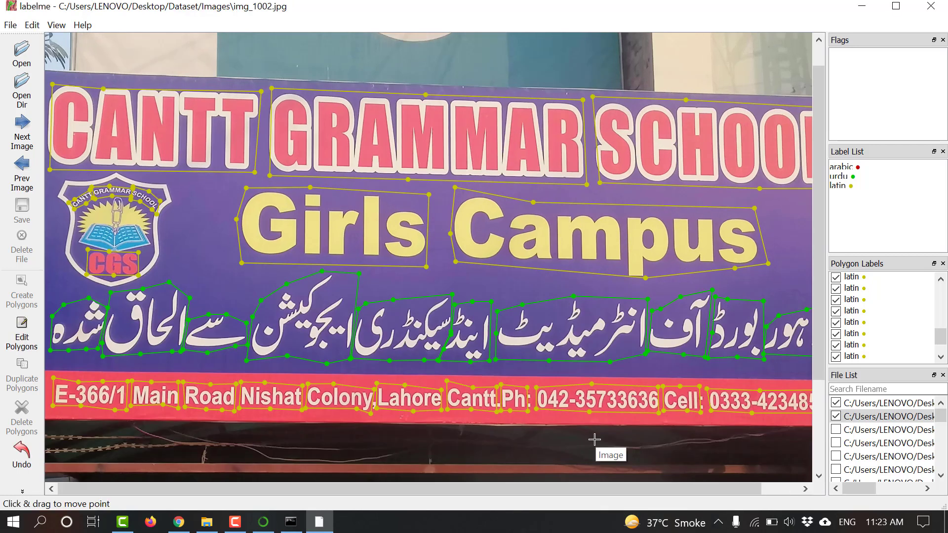
pyautogui.scroll(-1, 800, 416)
pyautogui.scroll(-1, 800, 416)
pyautogui.click(625, 467)
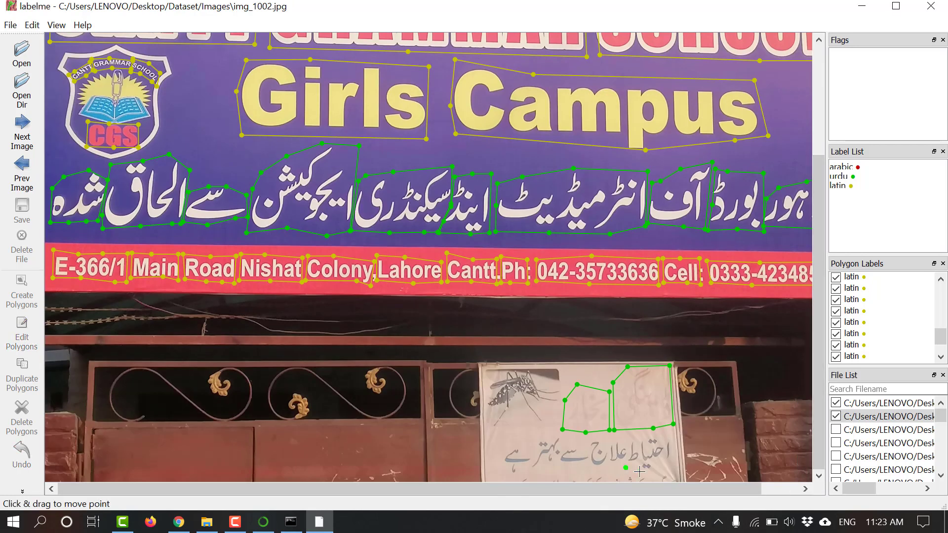
pyautogui.click(654, 474)
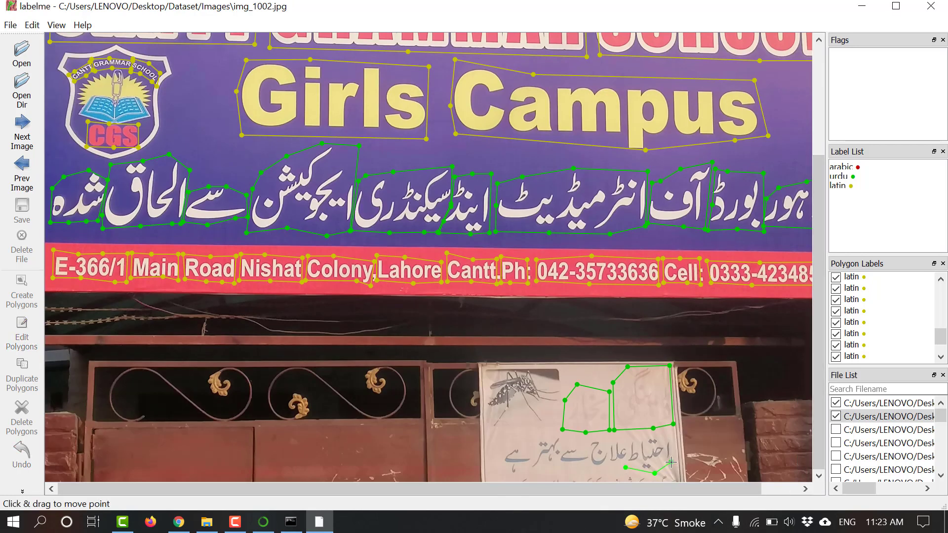
pyautogui.click(631, 436)
pyautogui.click(625, 467)
pyautogui.click(736, 262)
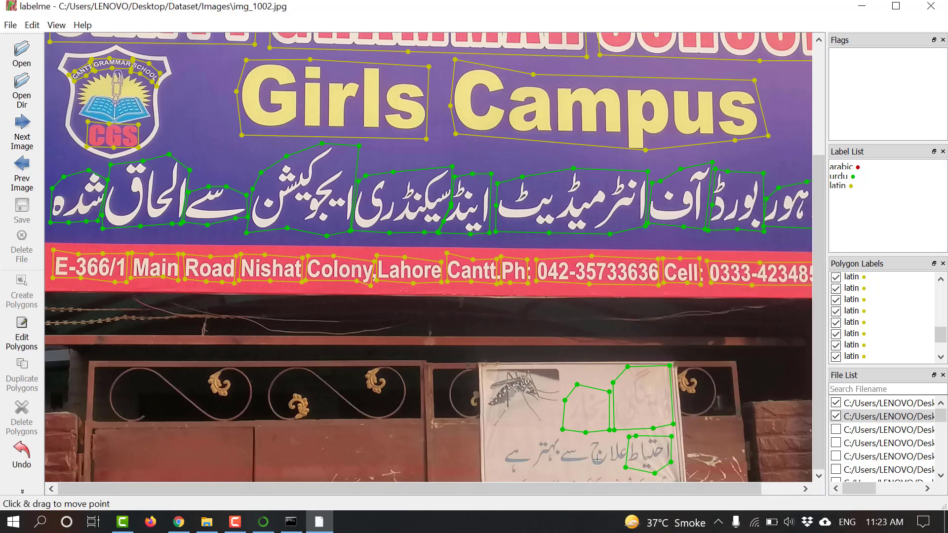
# Outline the words علاج and سے in the poster's lower line with separate polygons labelled urdu
pyautogui.click(588, 467)
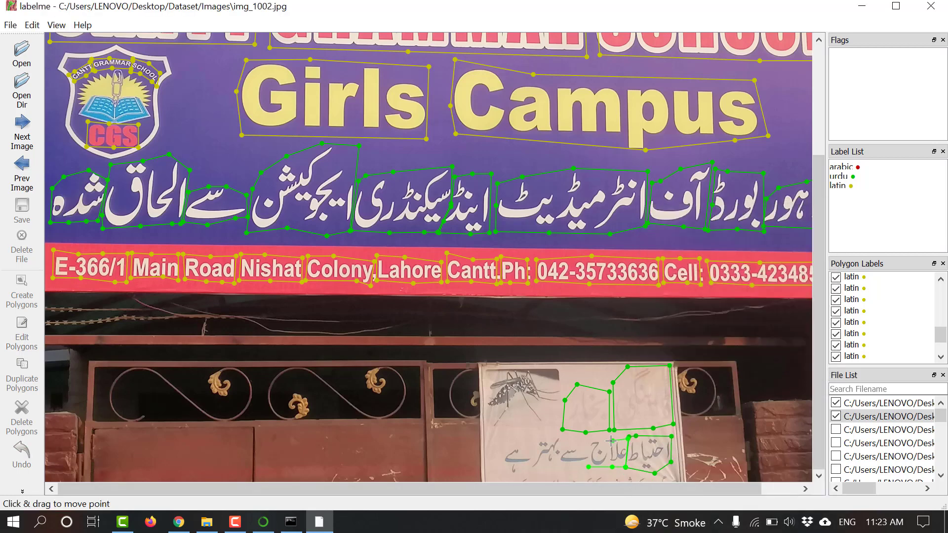
pyautogui.click(588, 437)
pyautogui.click(588, 467)
pyautogui.click(687, 354)
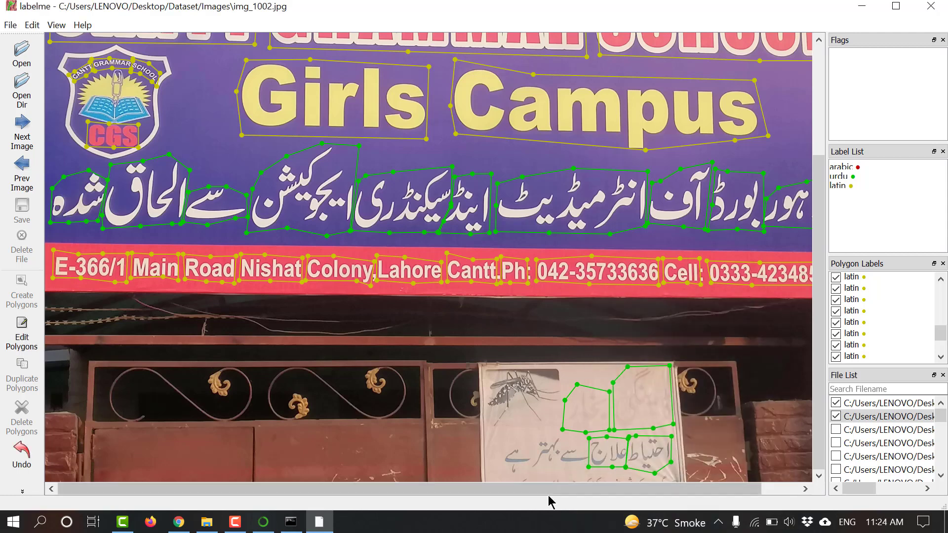
pyautogui.click(557, 465)
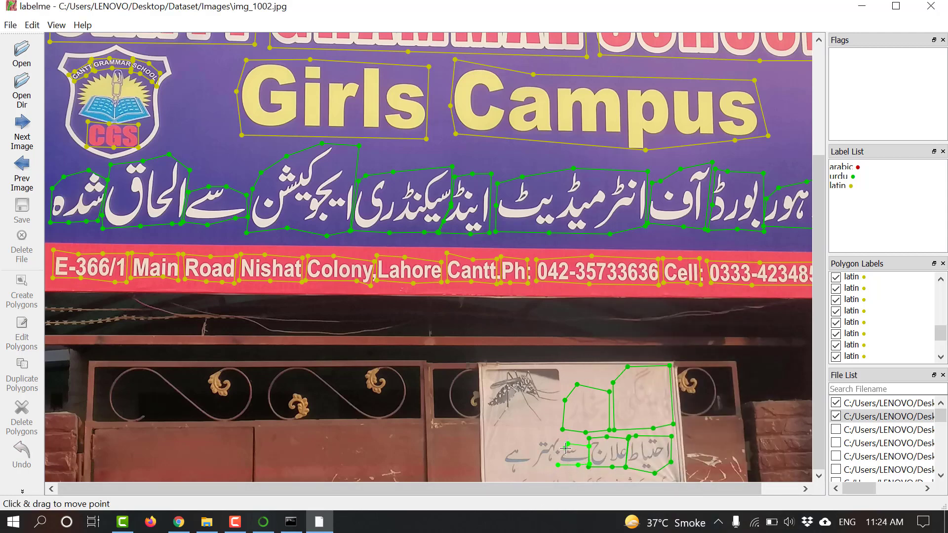
pyautogui.click(558, 465)
pyautogui.click(667, 394)
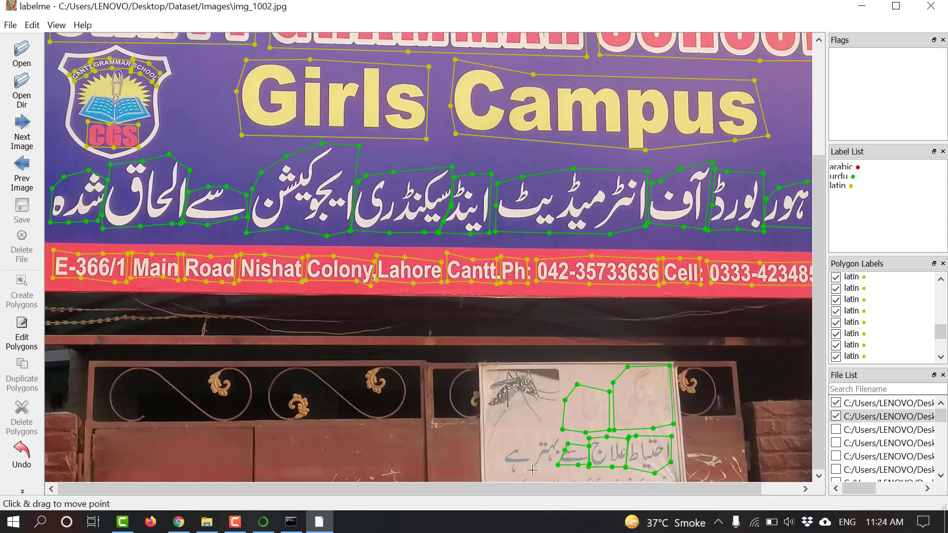
# Outline the last two words of the poster's lower line, بہتر and ہے, with separate polygons labelled urdu
pyautogui.click(529, 472)
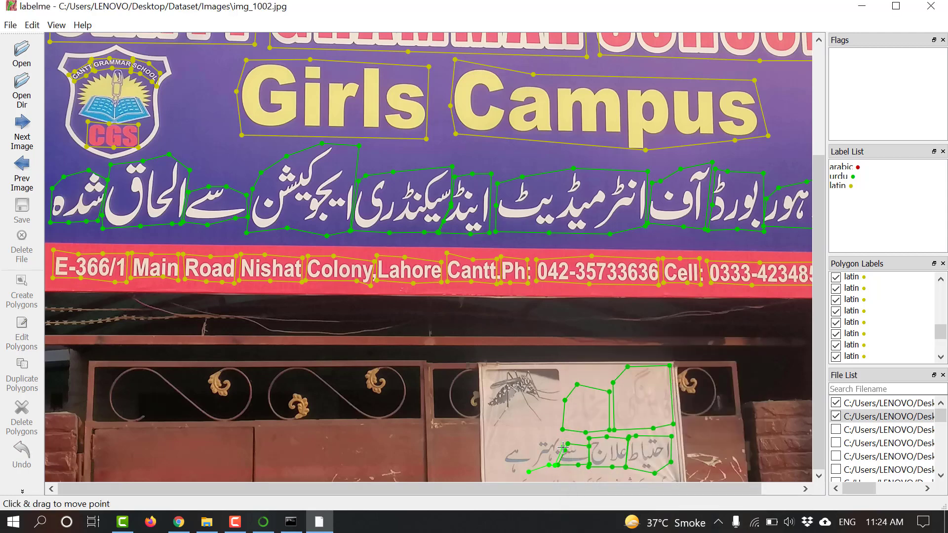
pyautogui.click(538, 437)
pyautogui.click(529, 472)
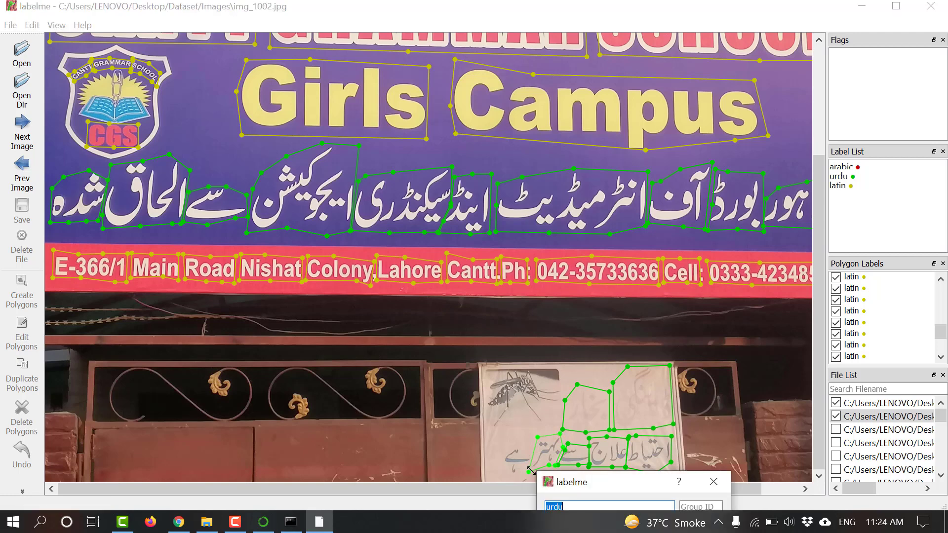
pyautogui.press('Return')
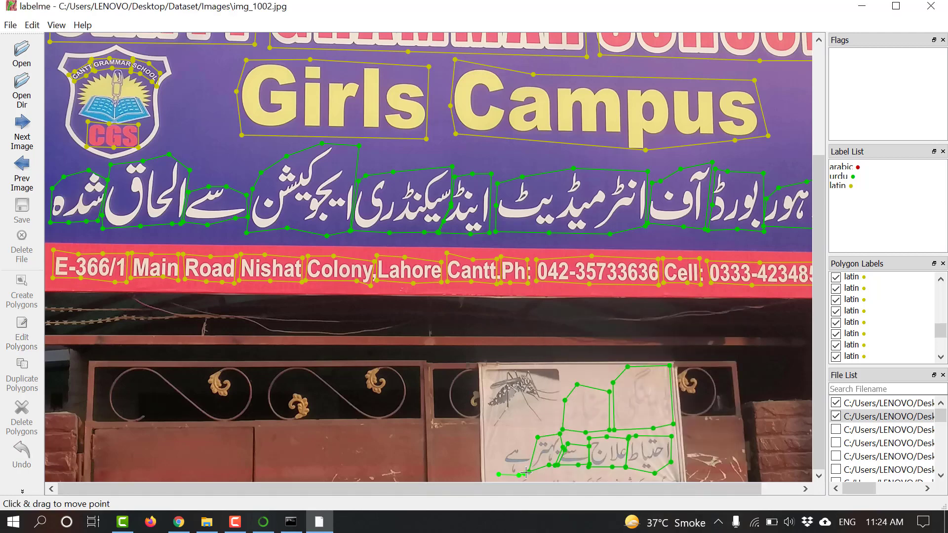
pyautogui.click(501, 456)
pyautogui.click(606, 240)
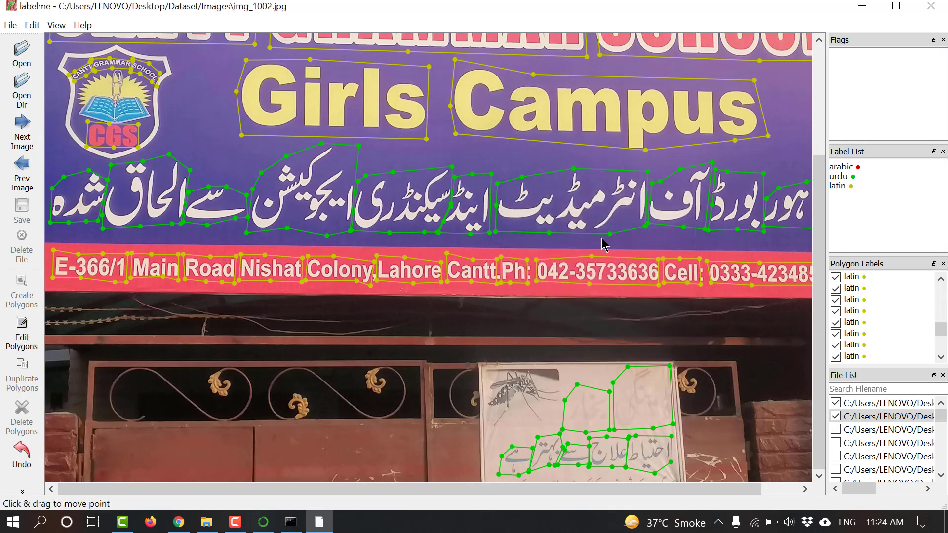
pyautogui.hotkey('ctrl', 'f')
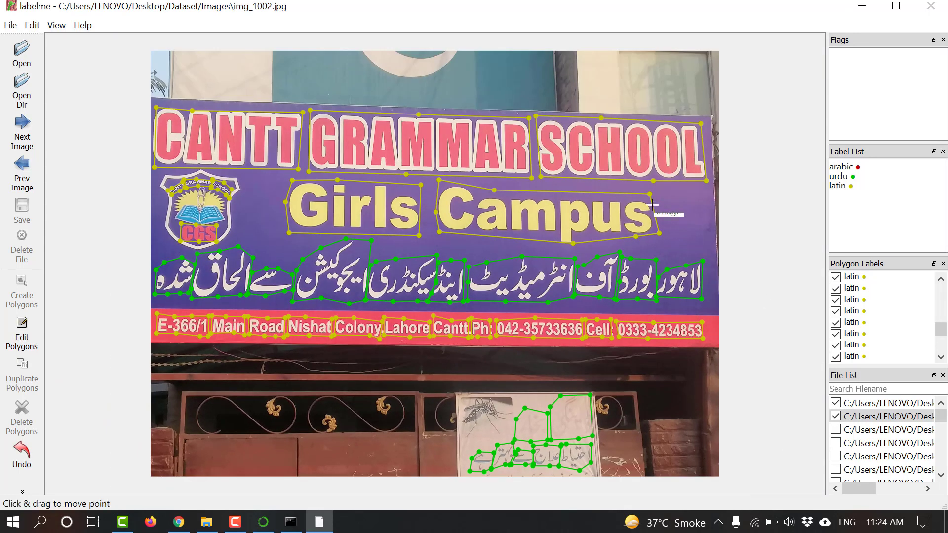